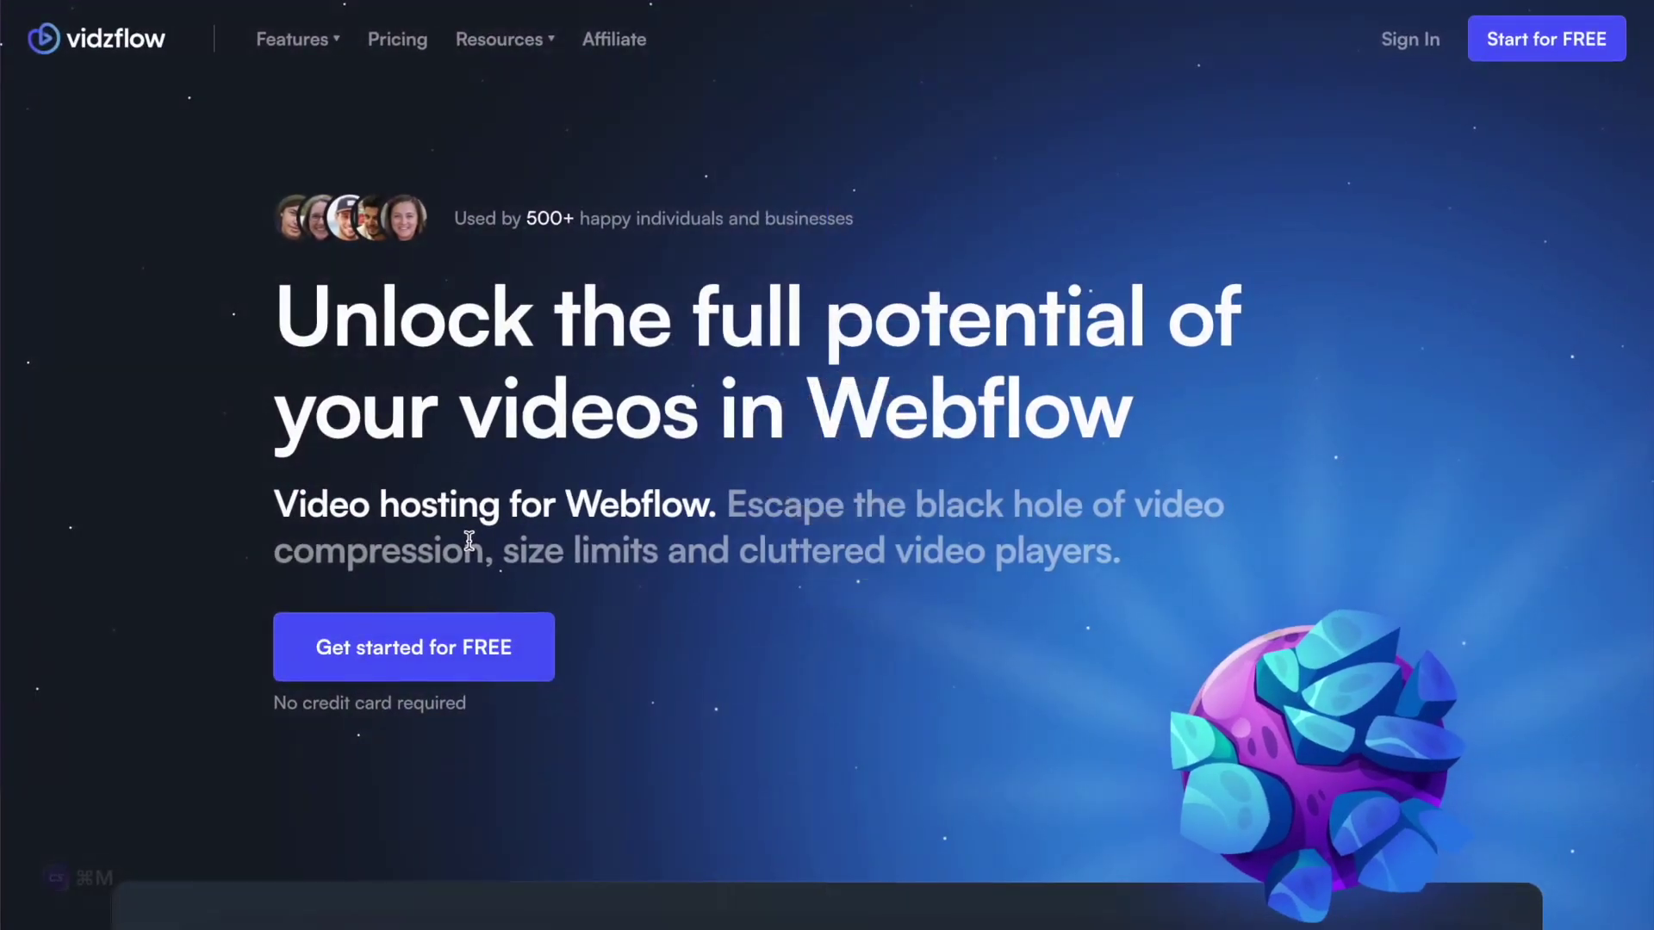
Review the Vidzflow home page and customizable video player page, including the instant start, stall-free playback and ad-free feature descriptions.
scroll(471, 550, down, 8)
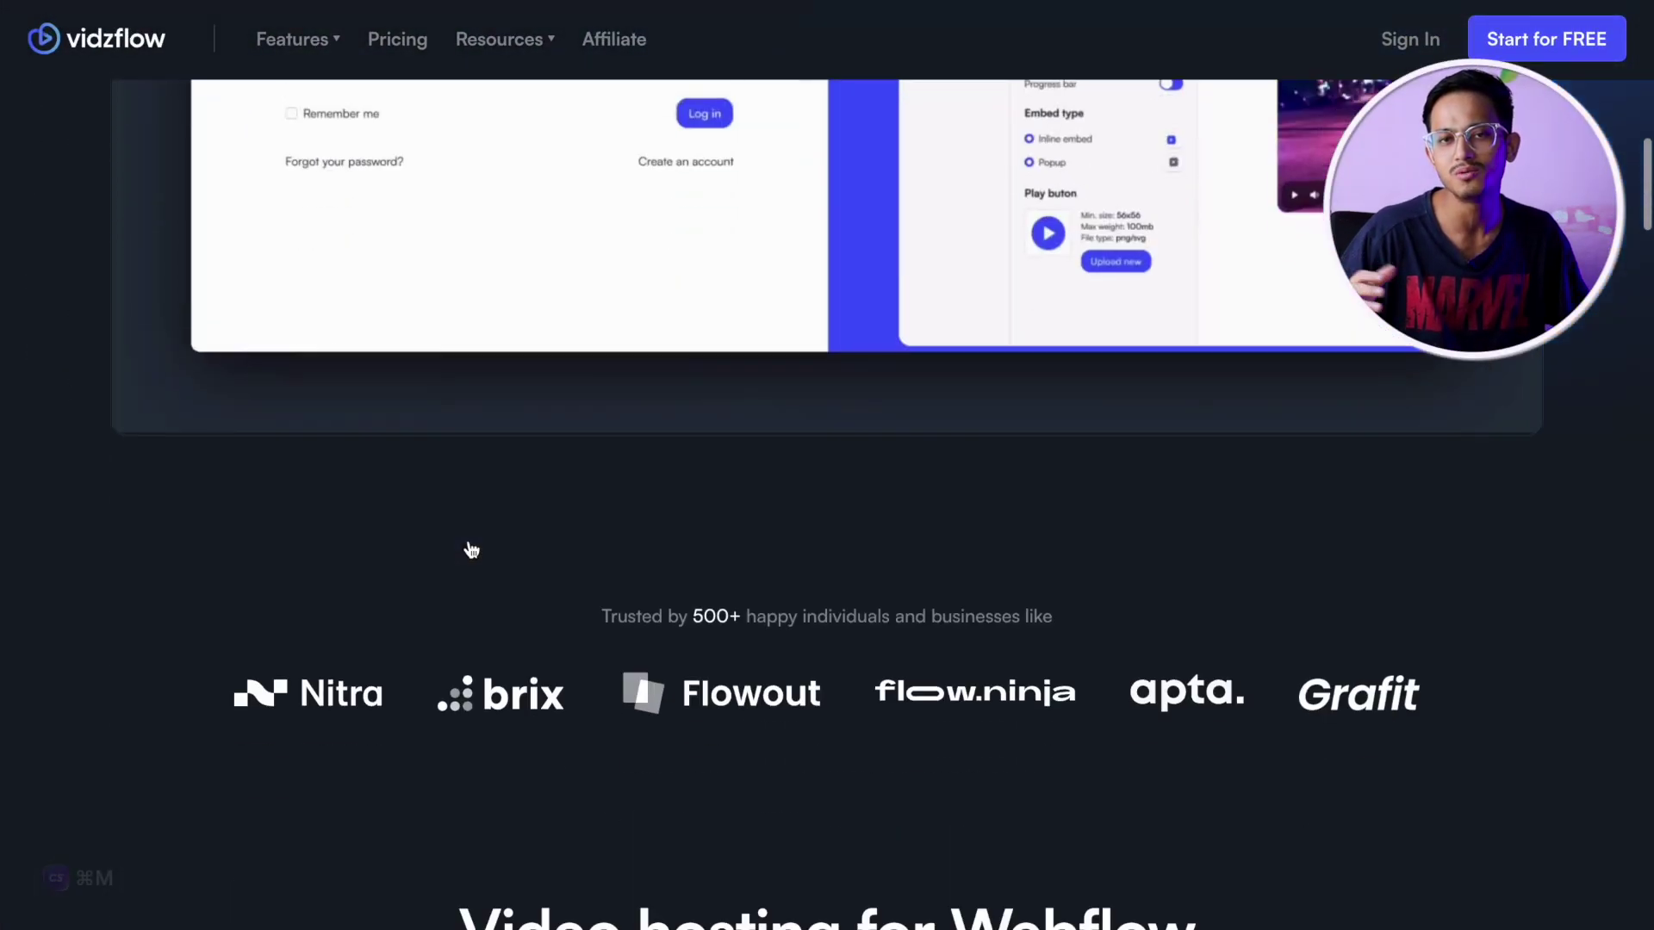
scroll(472, 549, down, 12)
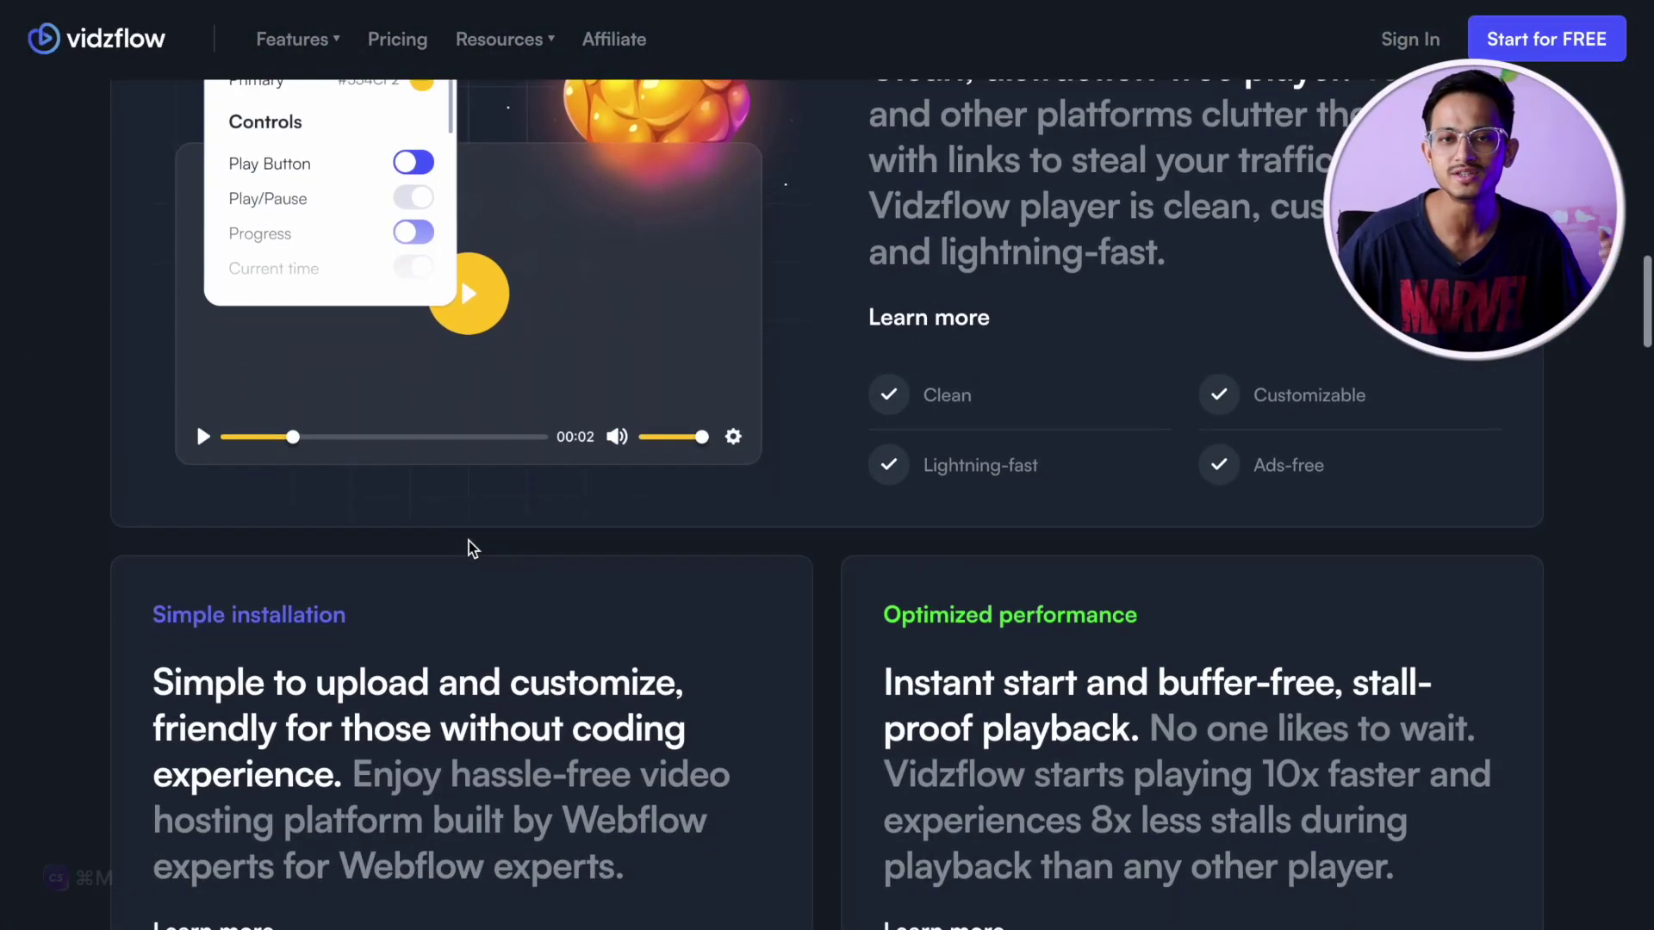
scroll(469, 544, down, 10)
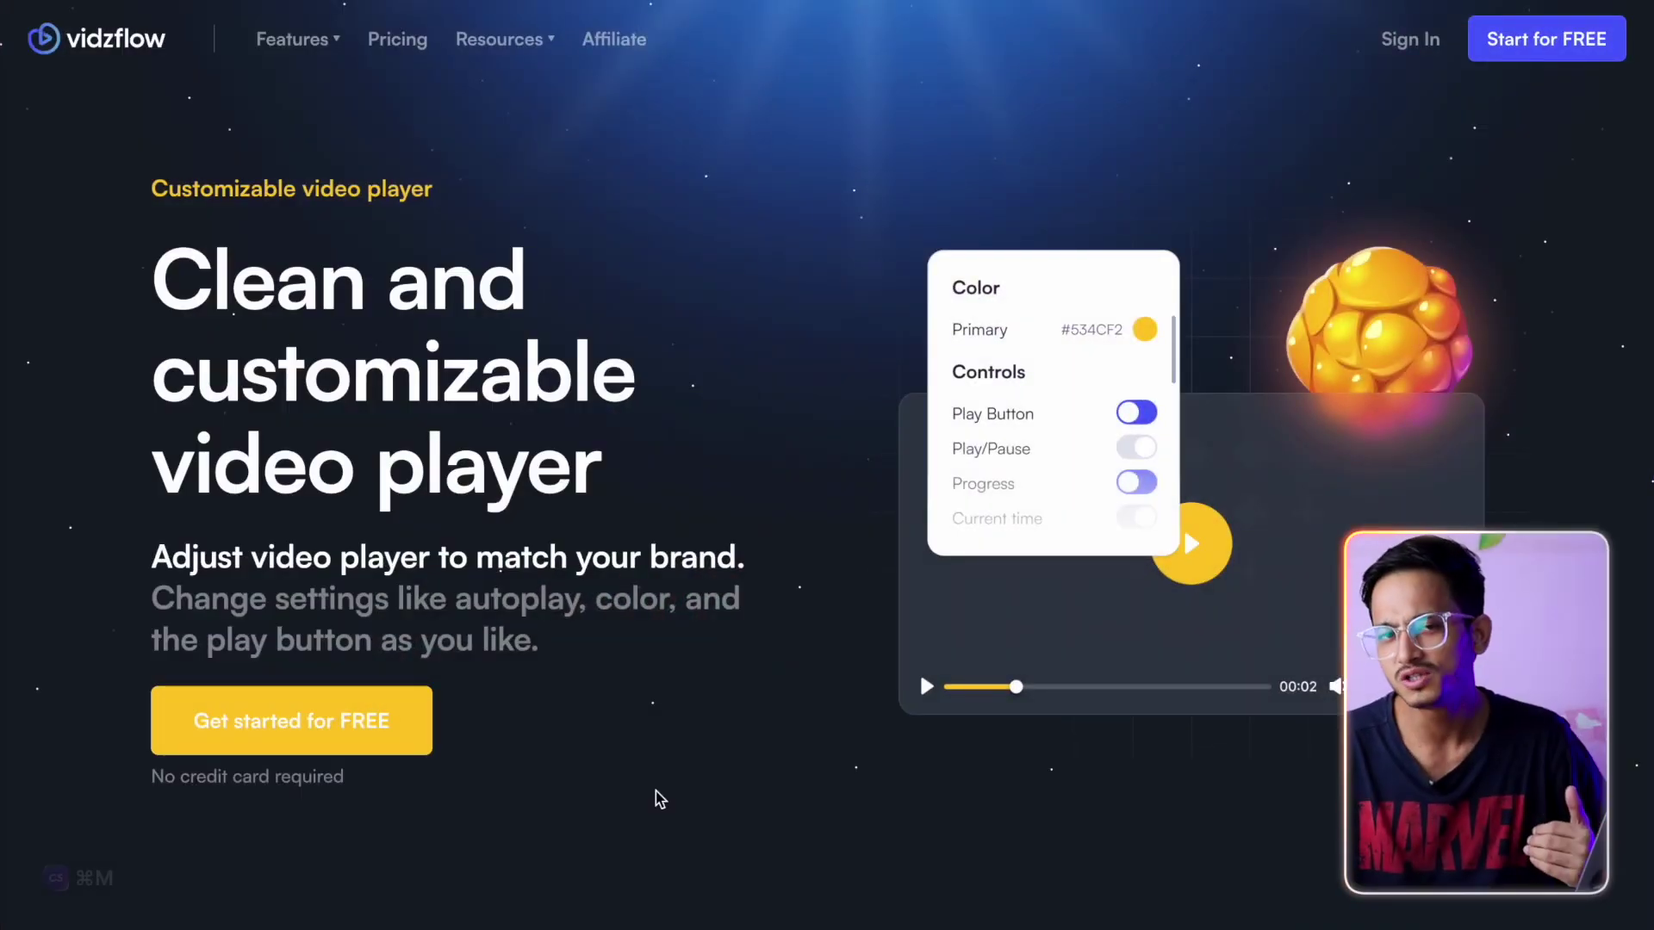
scroll(660, 799, down, 5)
scroll(657, 789, down, 15)
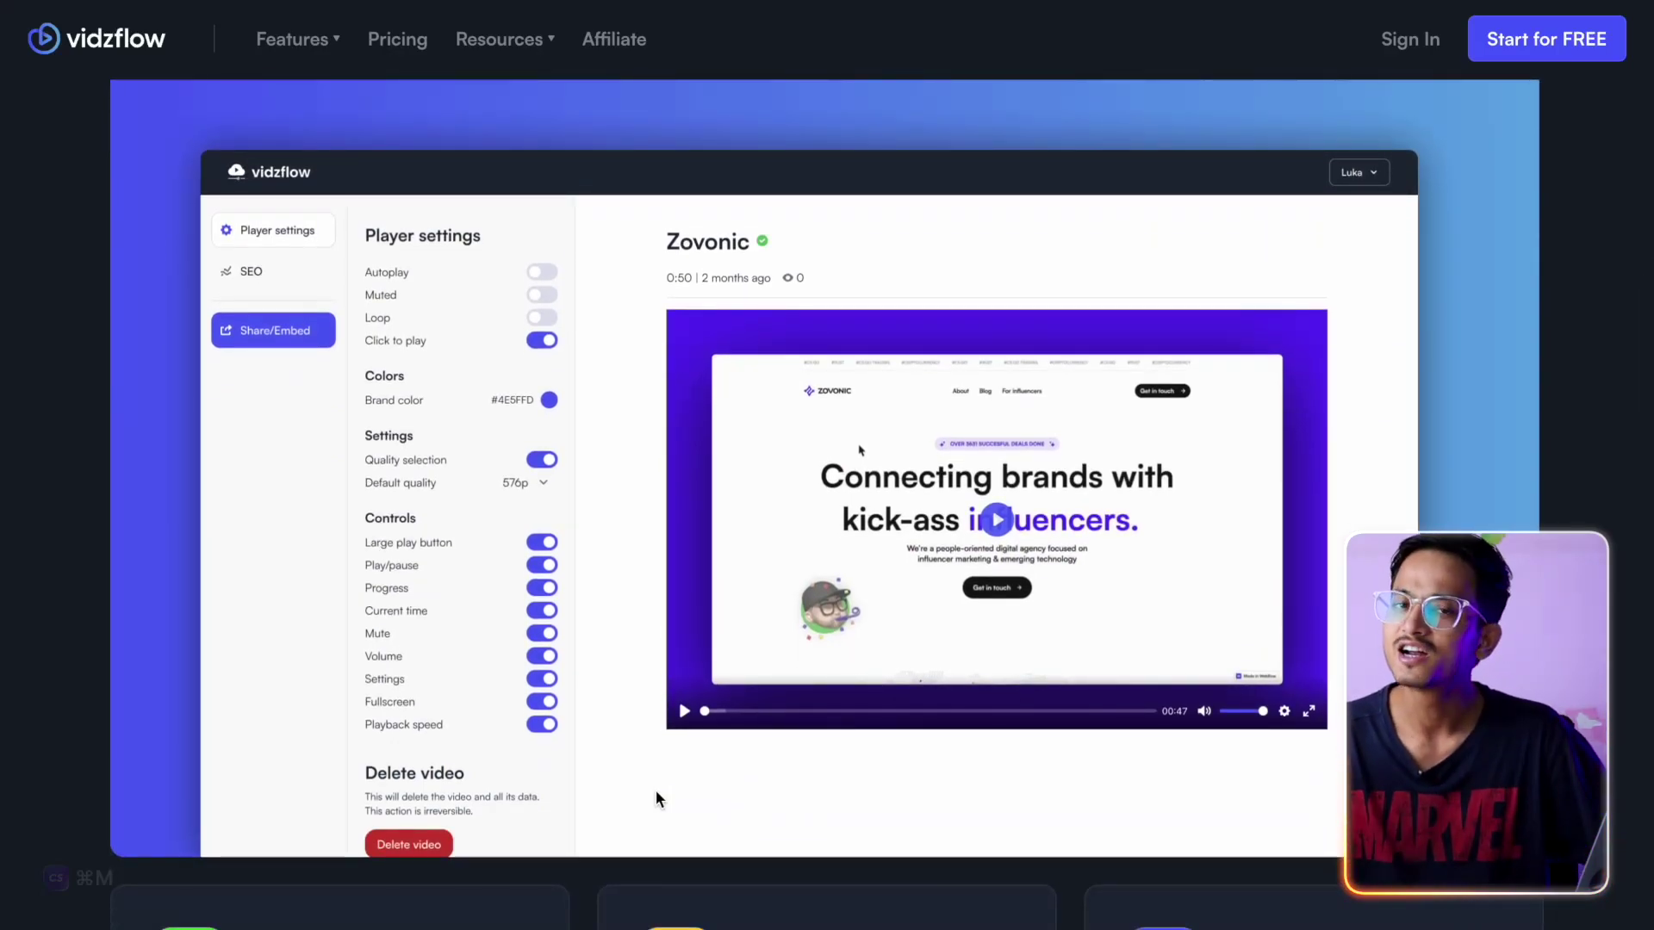
scroll(657, 800, down, 7)
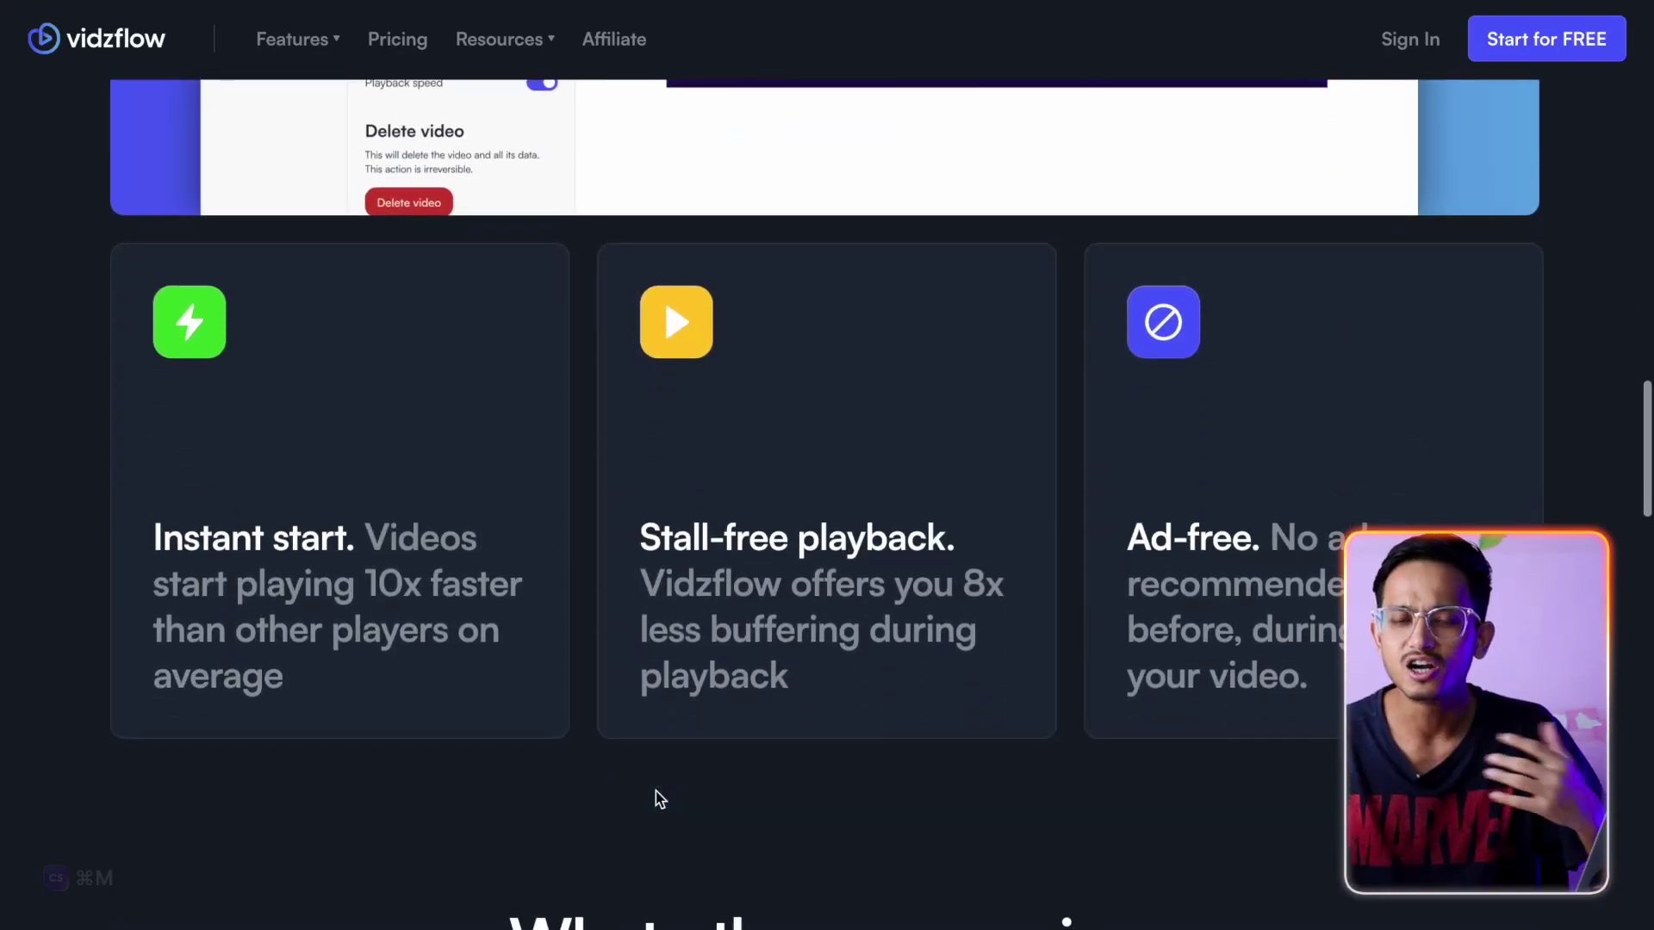
drag(158, 530, 362, 679)
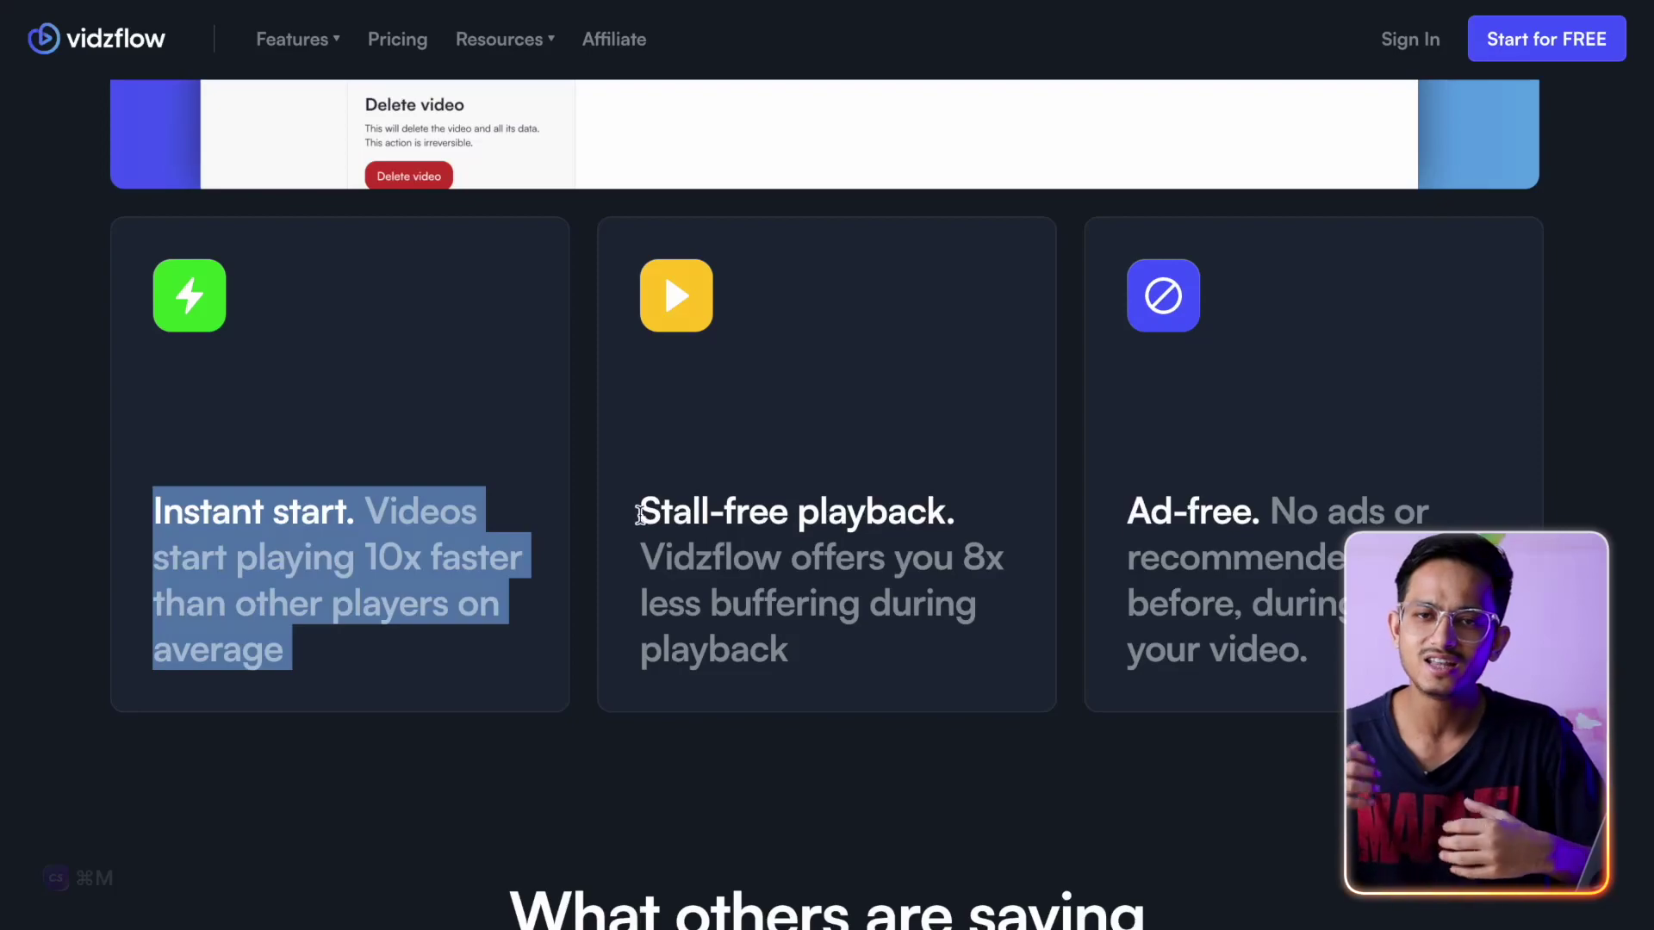
drag(638, 509, 819, 702)
drag(1128, 513, 1129, 764)
scroll(1097, 764, down, 9)
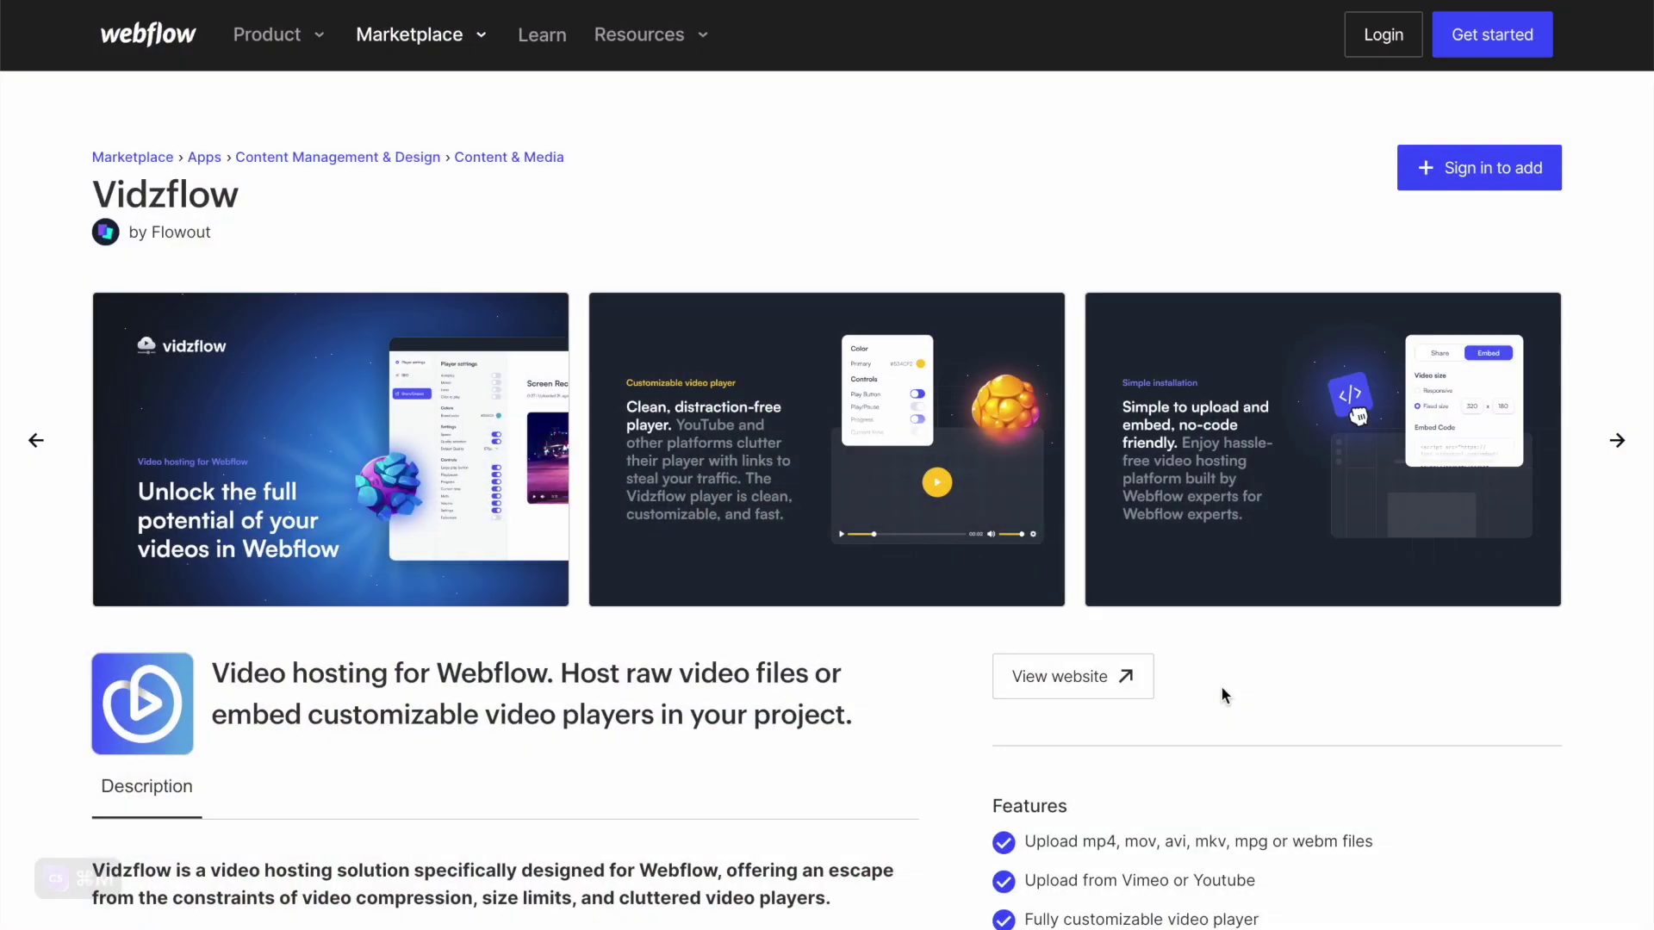
Read the Vidzflow listing in the Webflow marketplace, covering its description, features, approval and pricing.
scroll(1222, 686, down, 2)
scroll(1222, 687, down, 10)
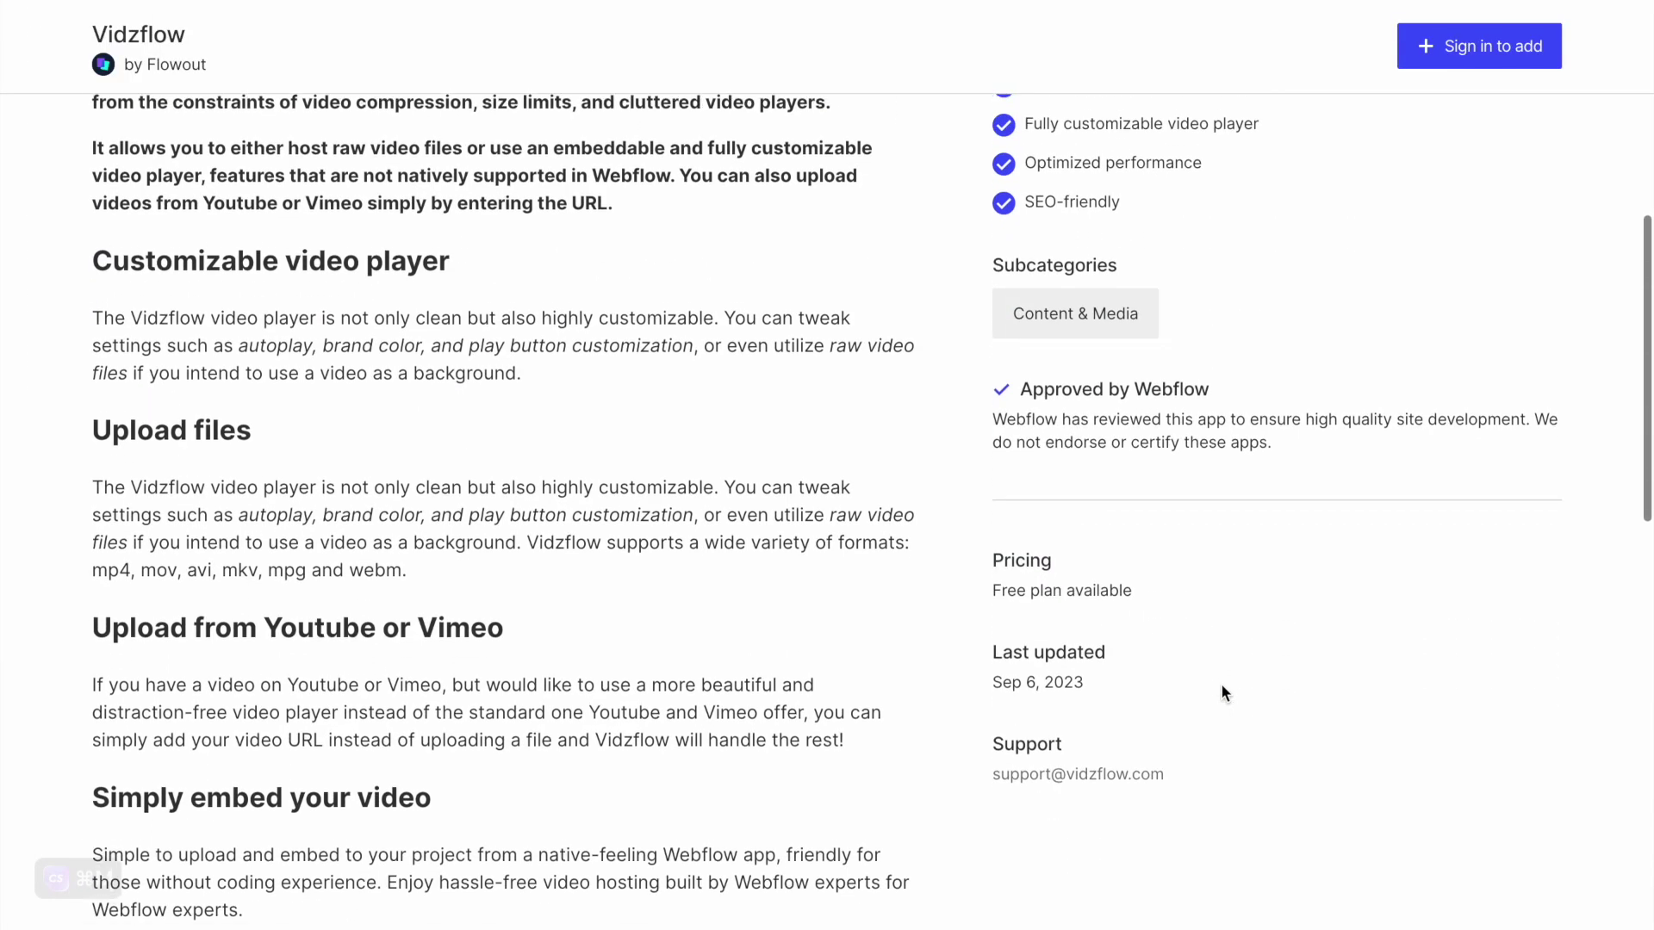
scroll(1222, 684, down, 4)
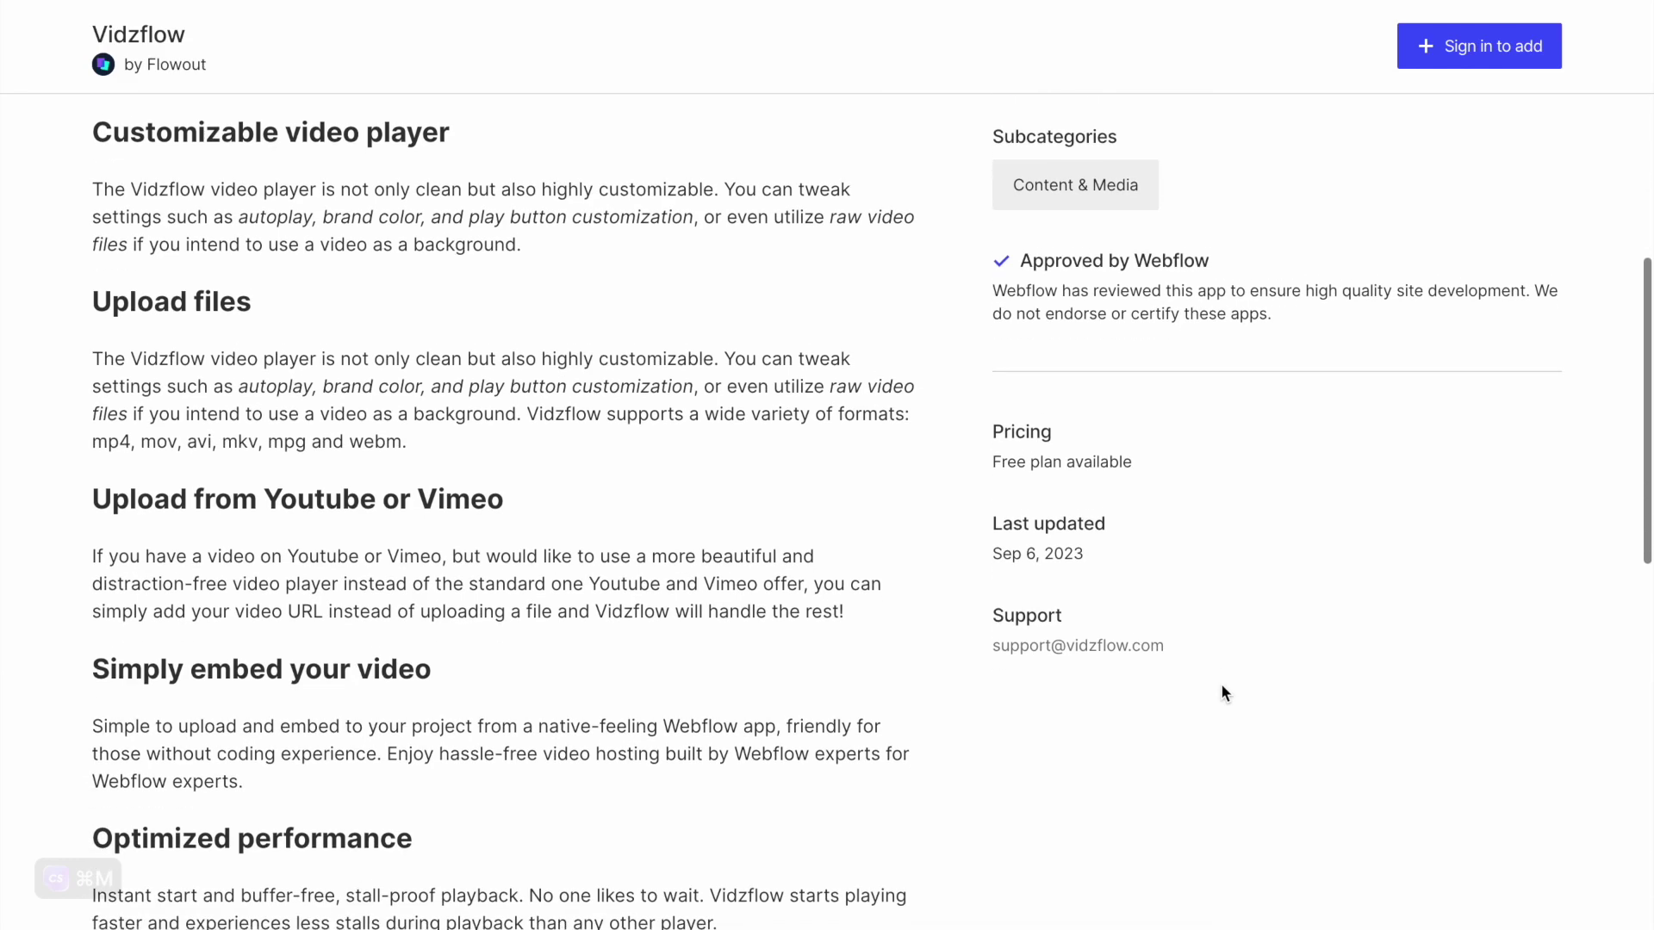
scroll(1222, 692, down, 5)
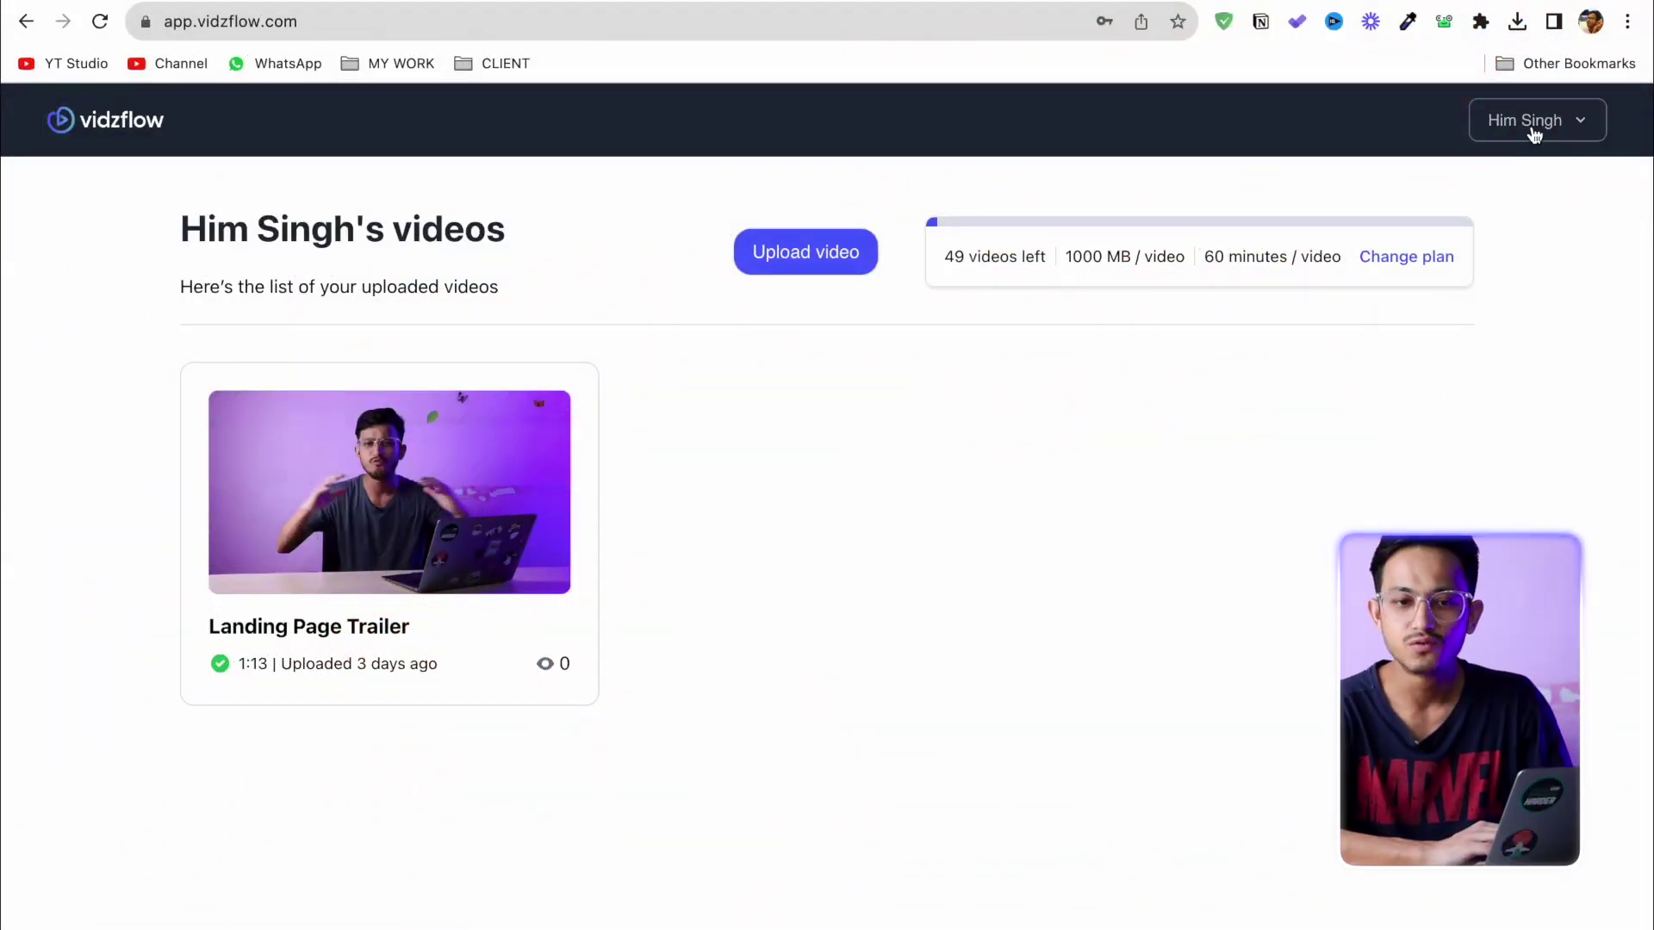
Review the account's billing details and the available subscription plans.
click(1534, 130)
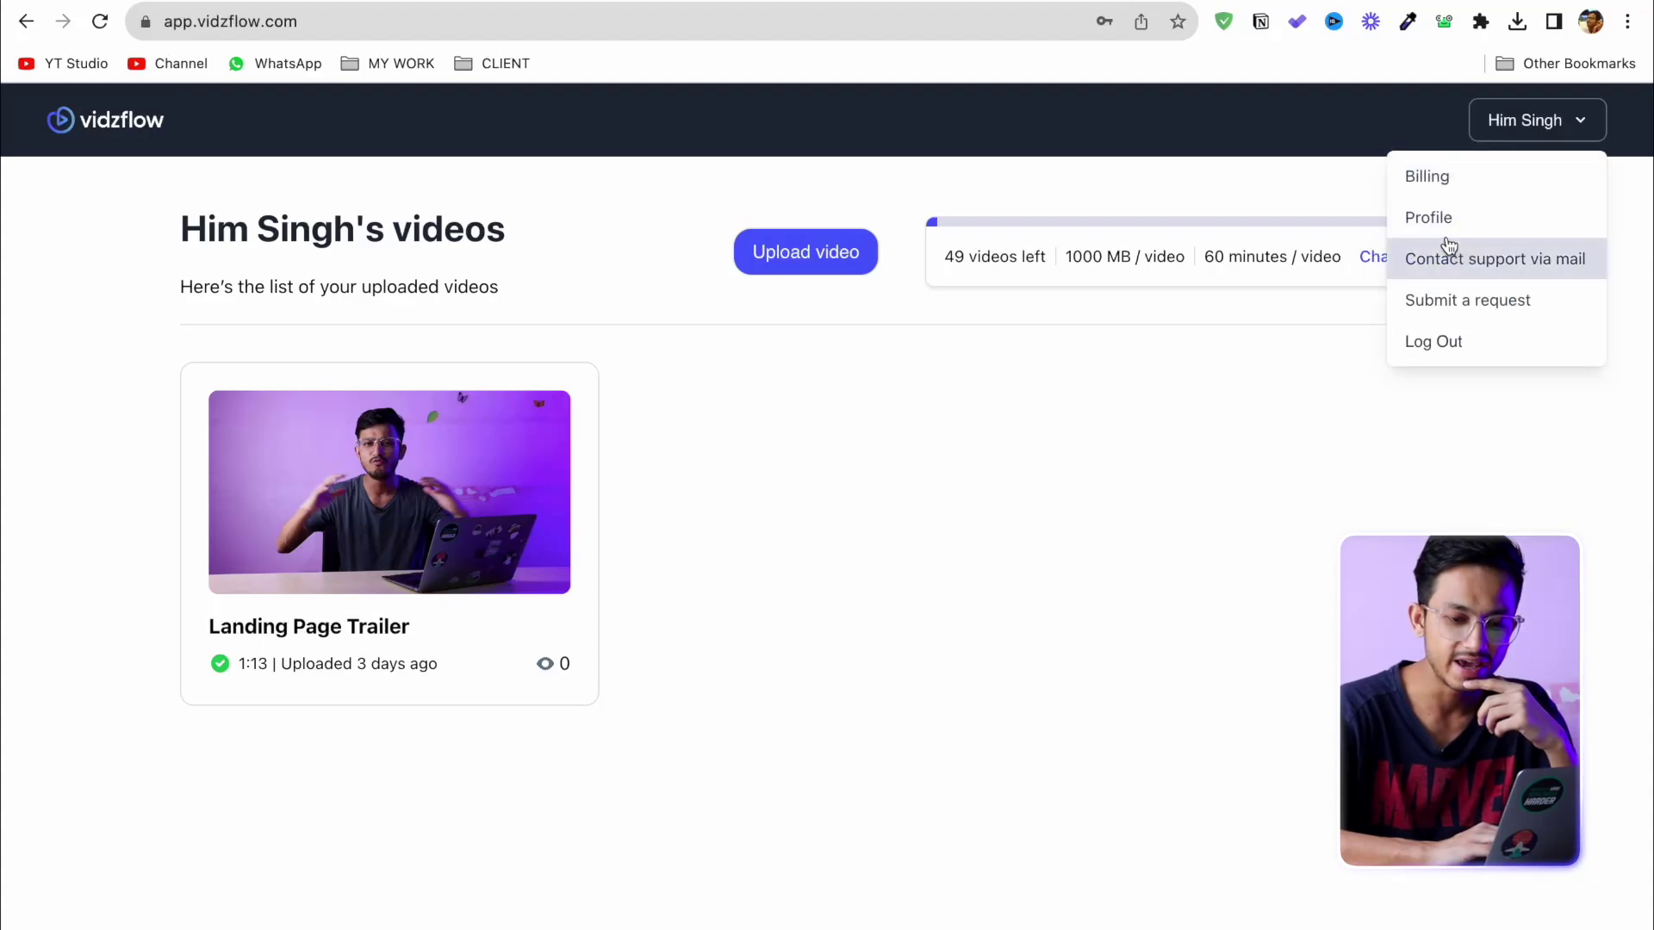
click(1430, 198)
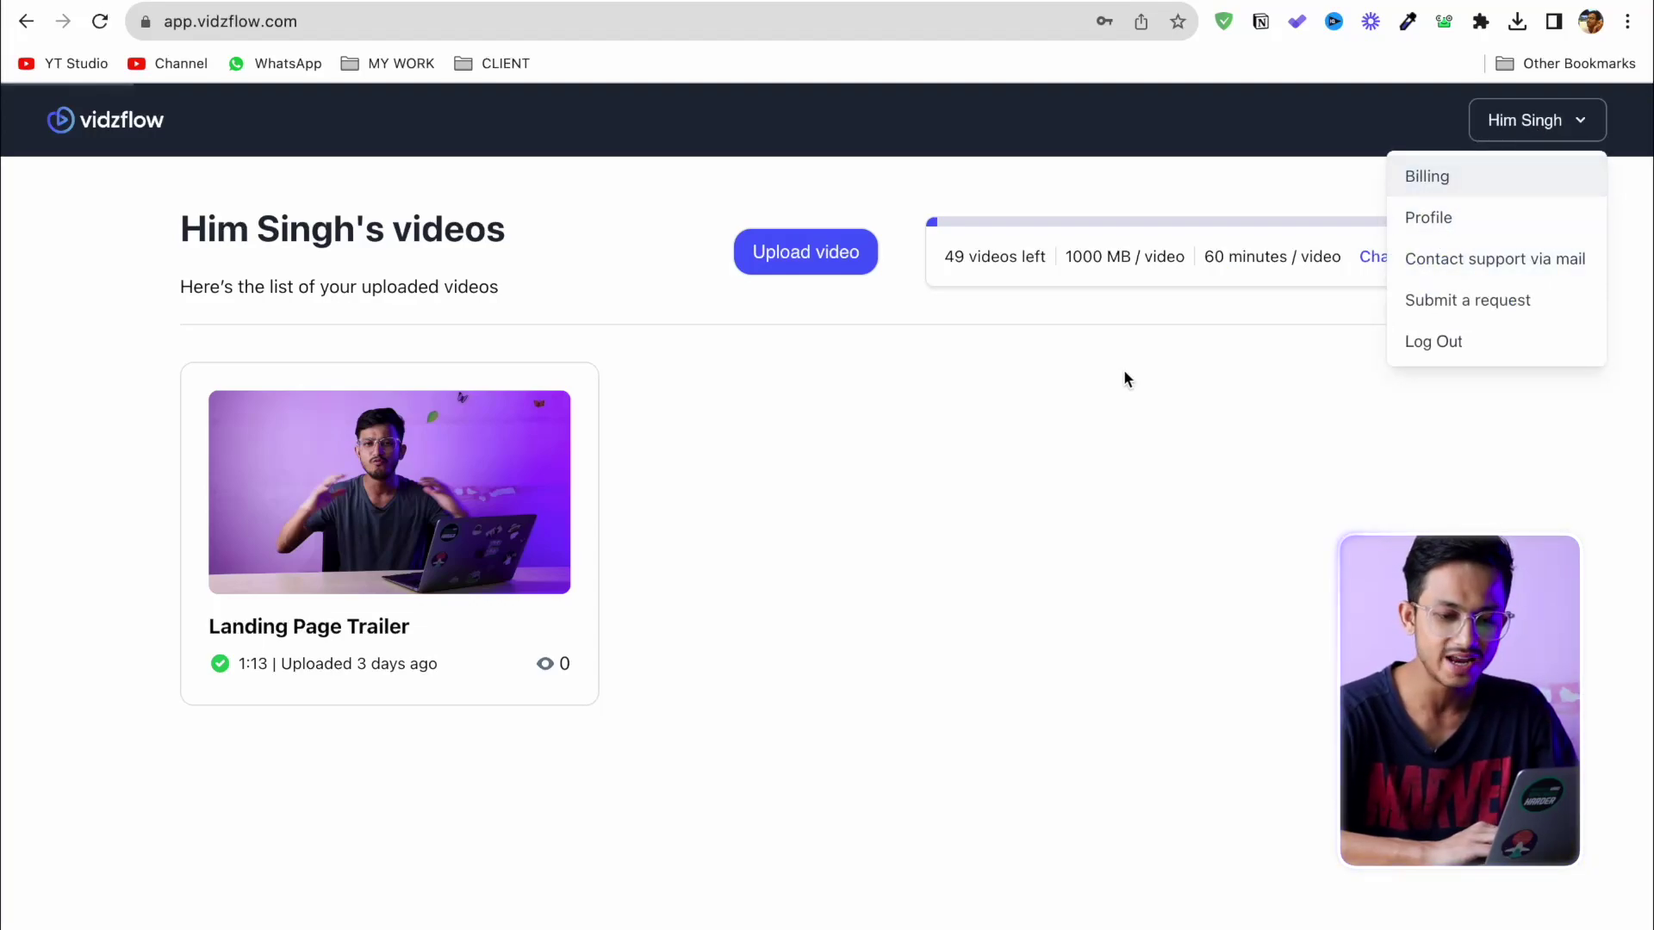
drag(180, 478, 385, 470)
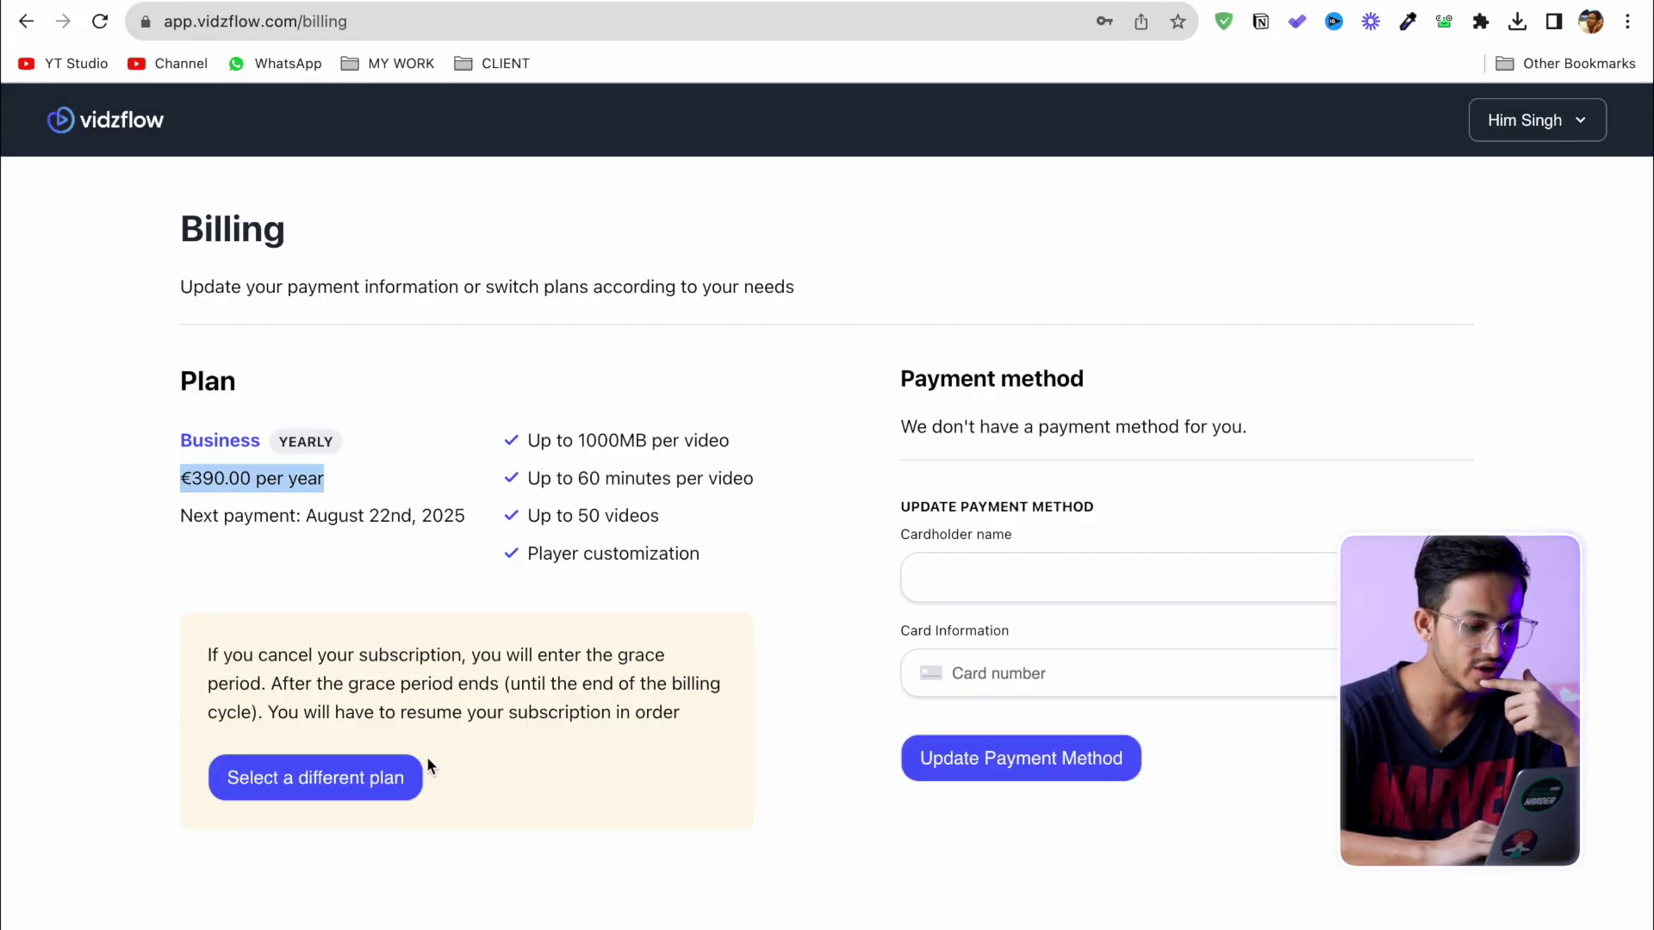
click(396, 780)
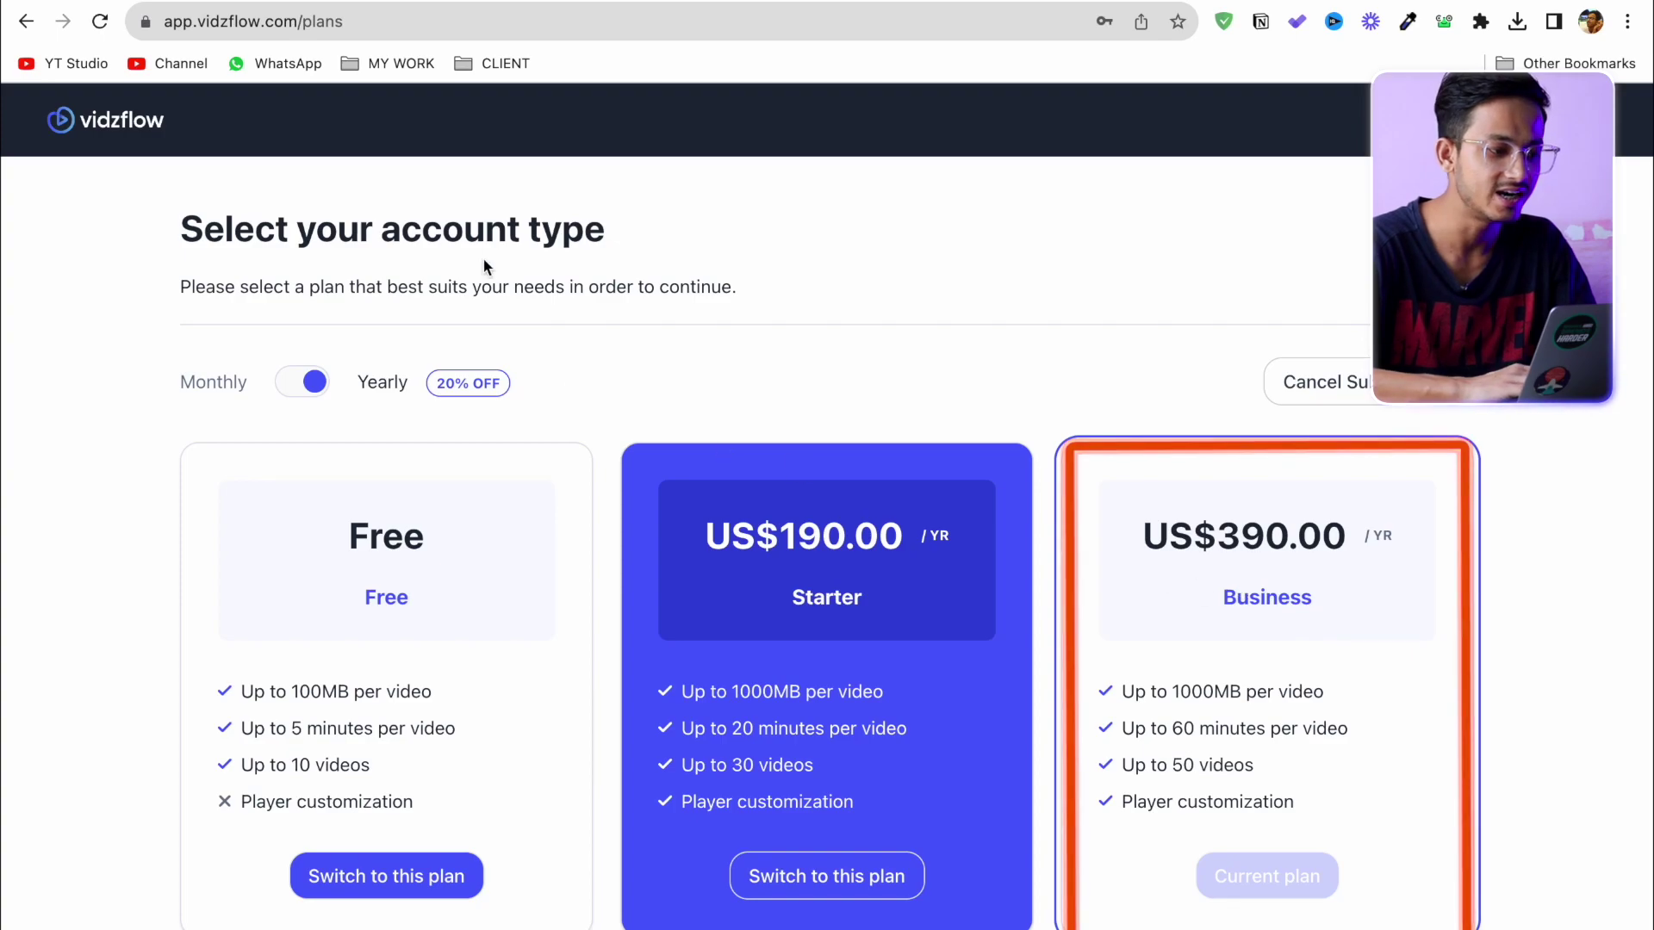
Return to the list of uploaded videos and open the Landing Page Trailer.
click(200, 117)
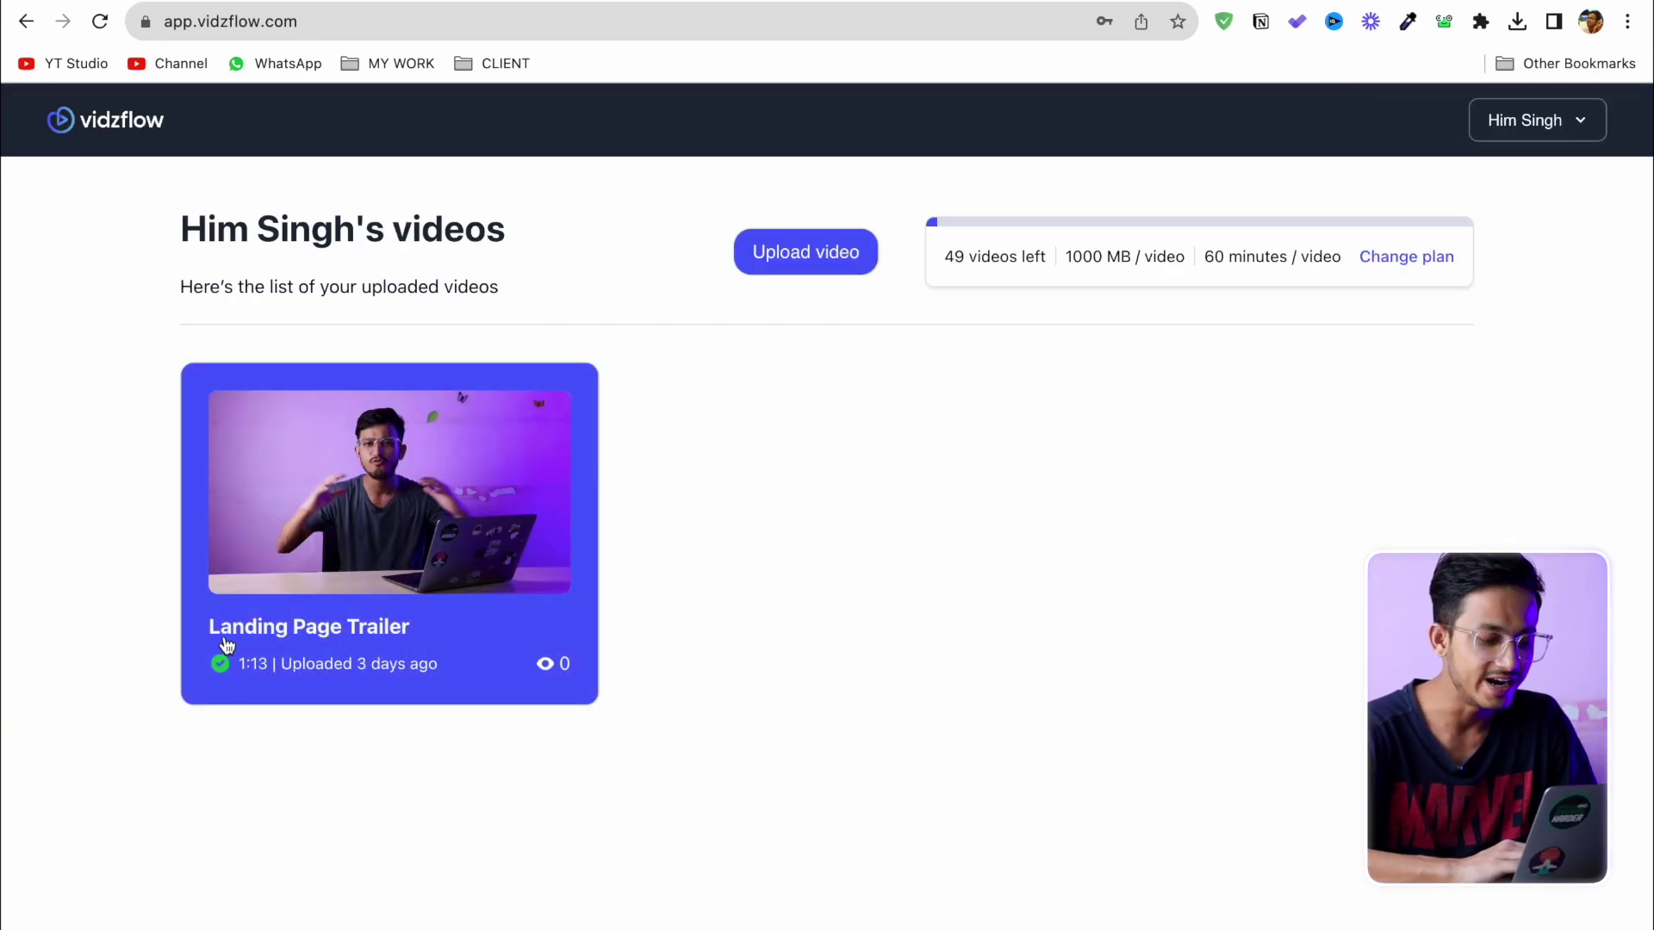
click(432, 572)
Switch to the landing page preview and play the embedded YouTube course trailer to examine its player.
key(ctrl+Tab)
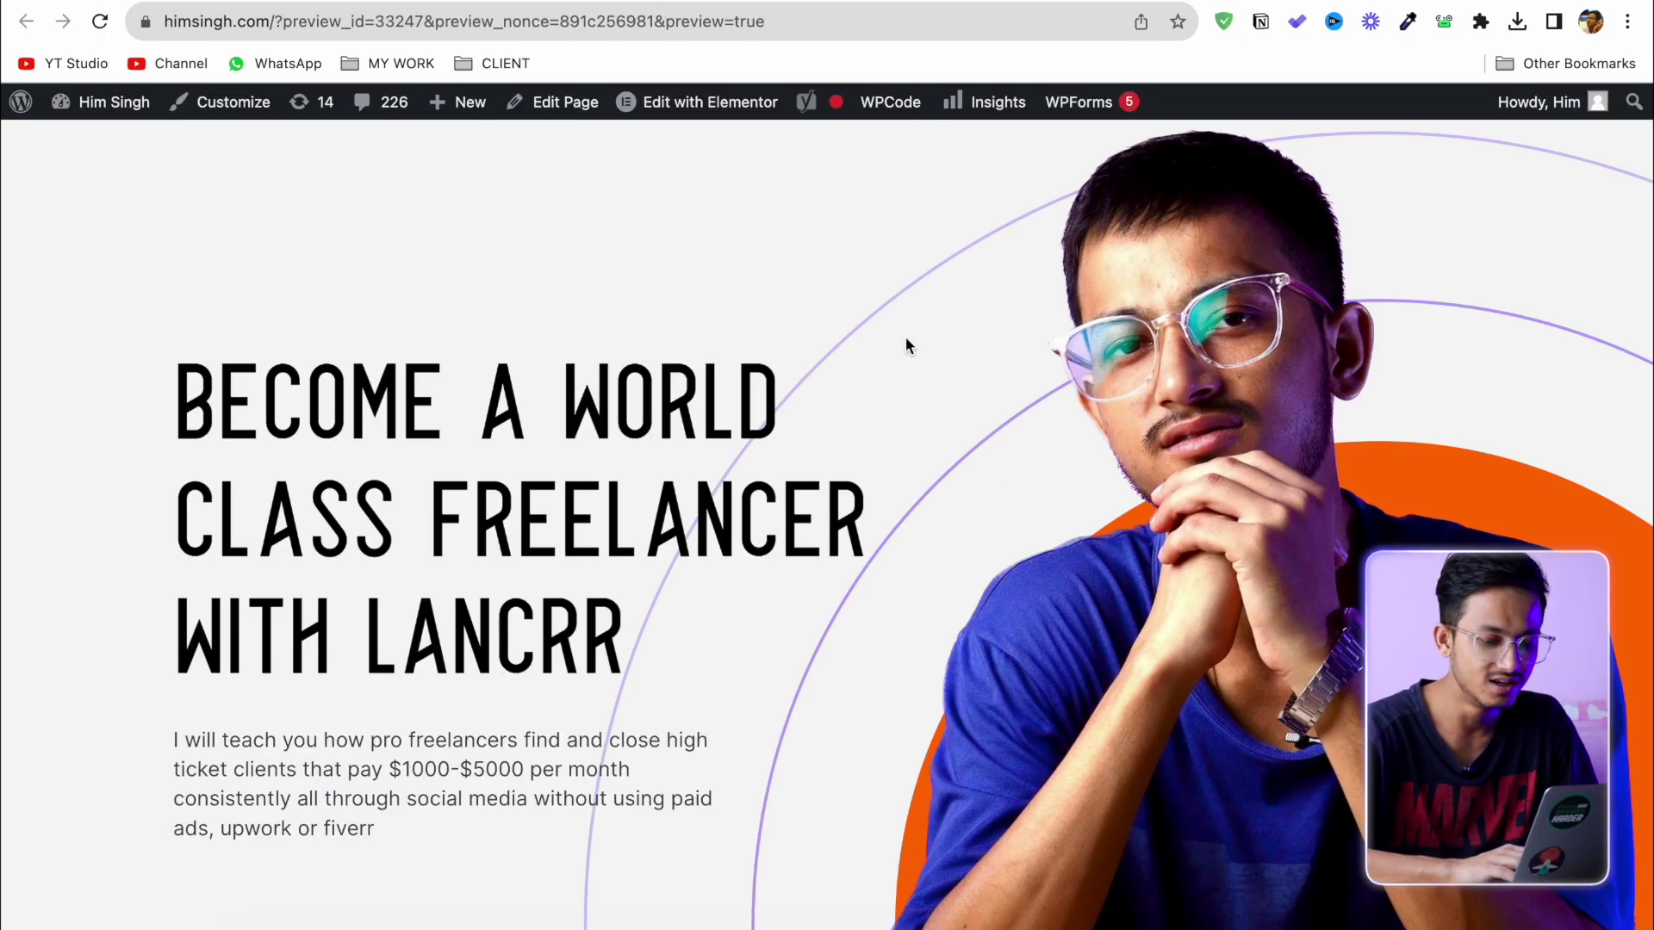
scroll(1011, 577, down, 15)
scroll(930, 543, up, 2)
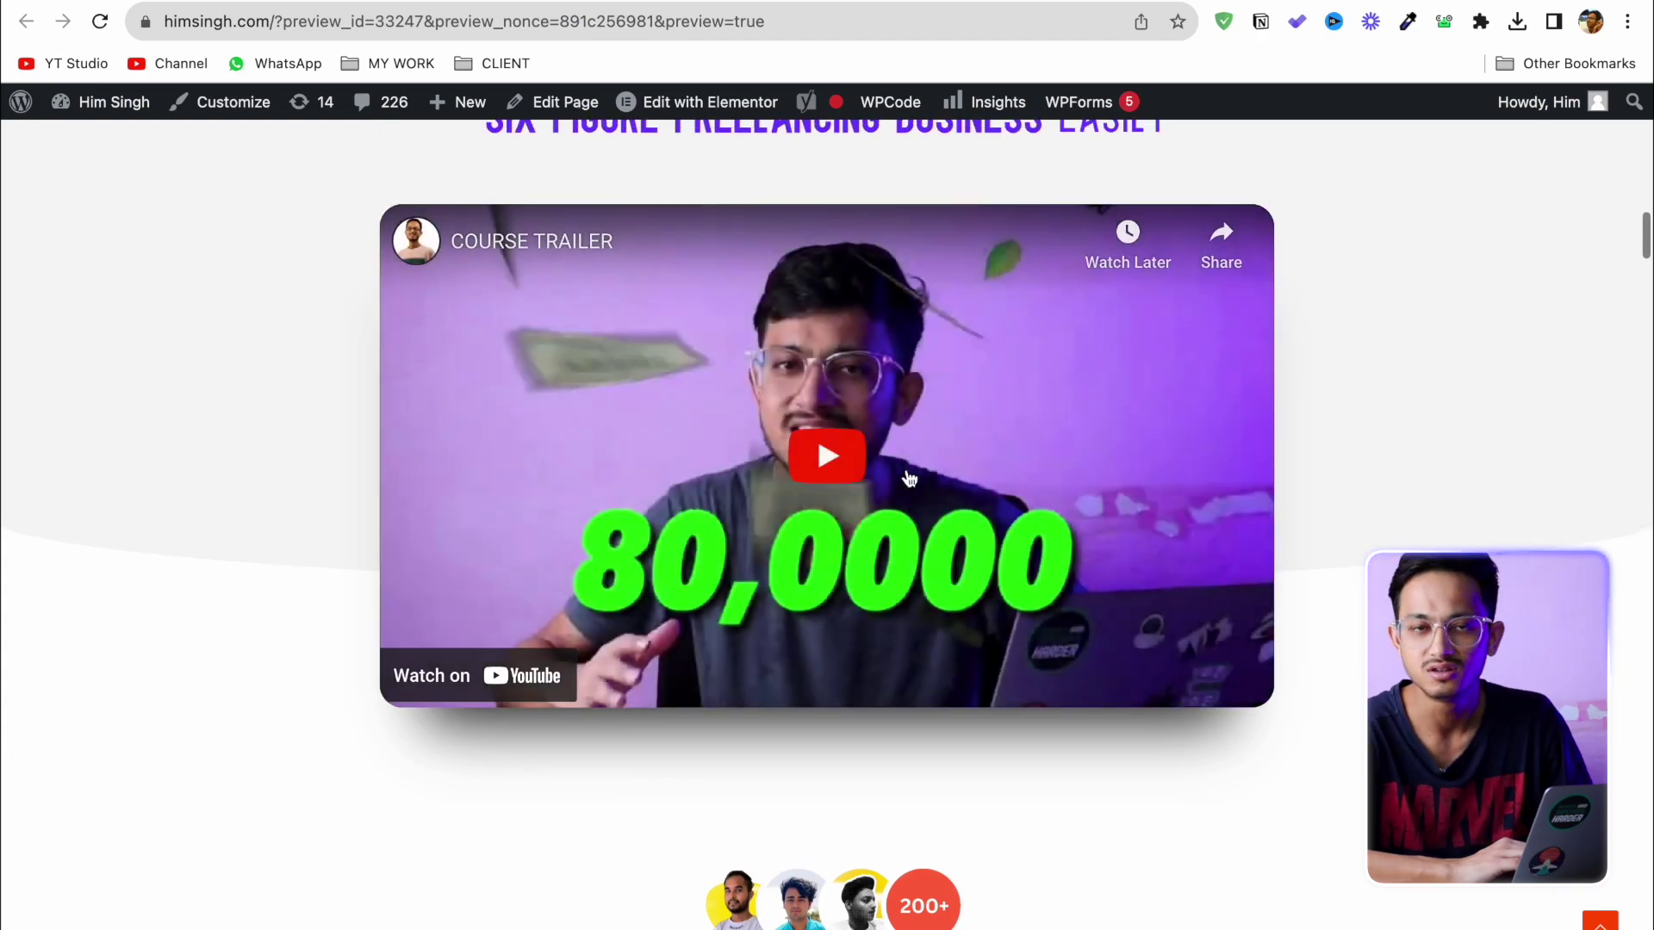
click(827, 456)
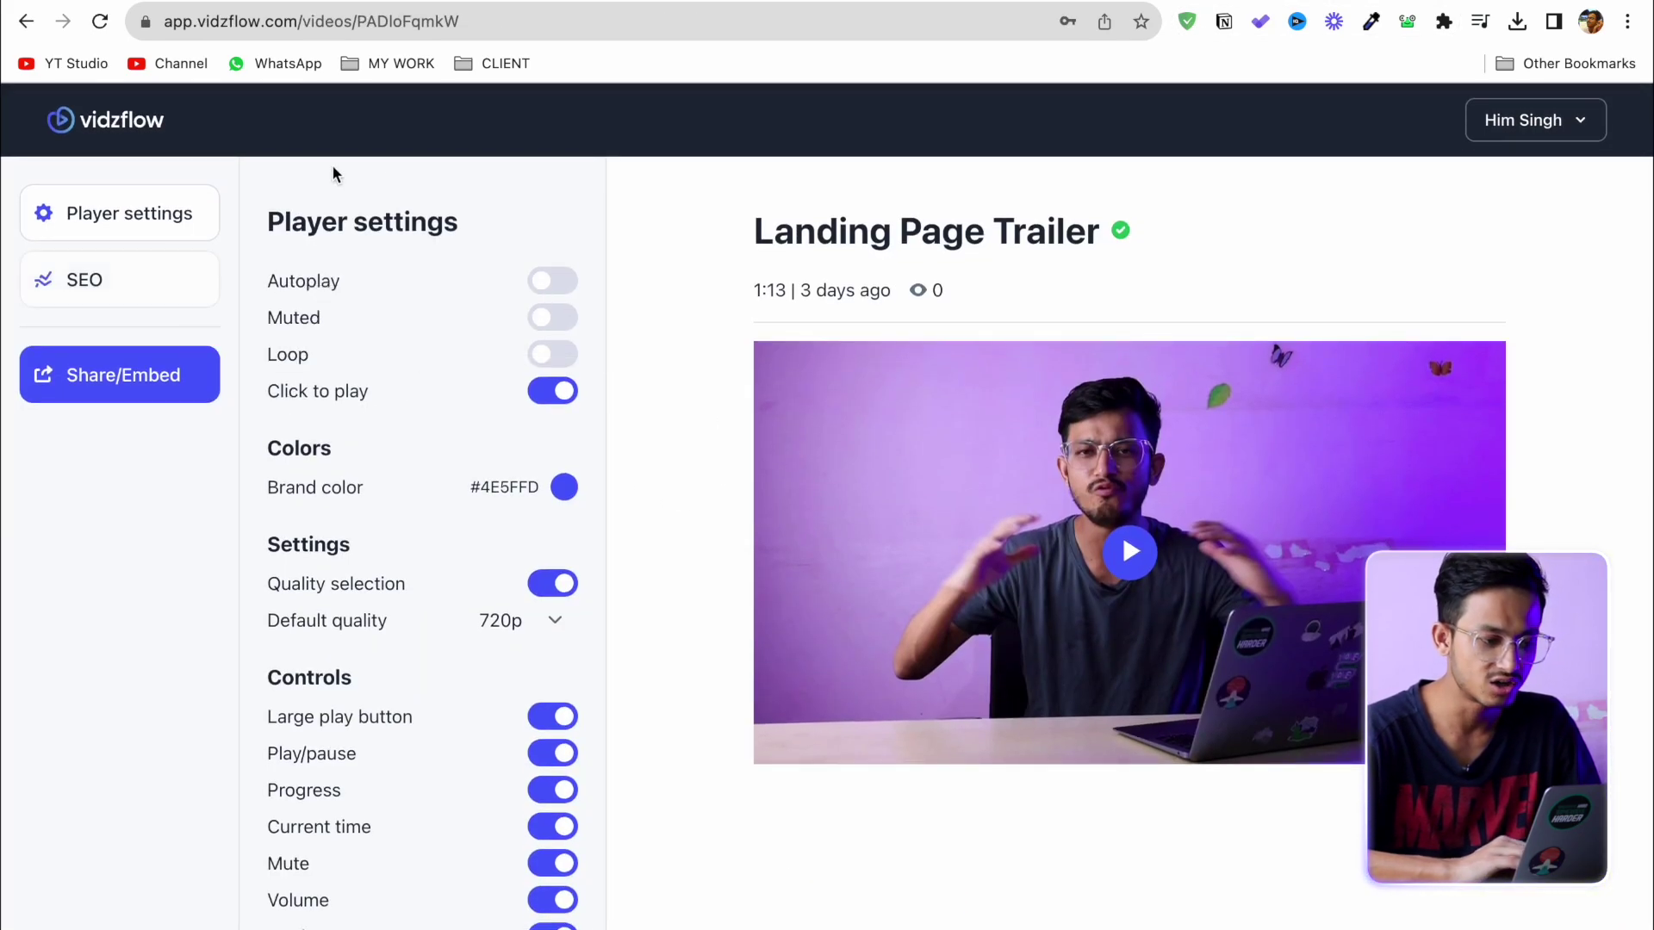
Try autoplay in the Landing Page Trailer's player settings, switch it back off, and enable looping.
scroll(524, 808, down, 6)
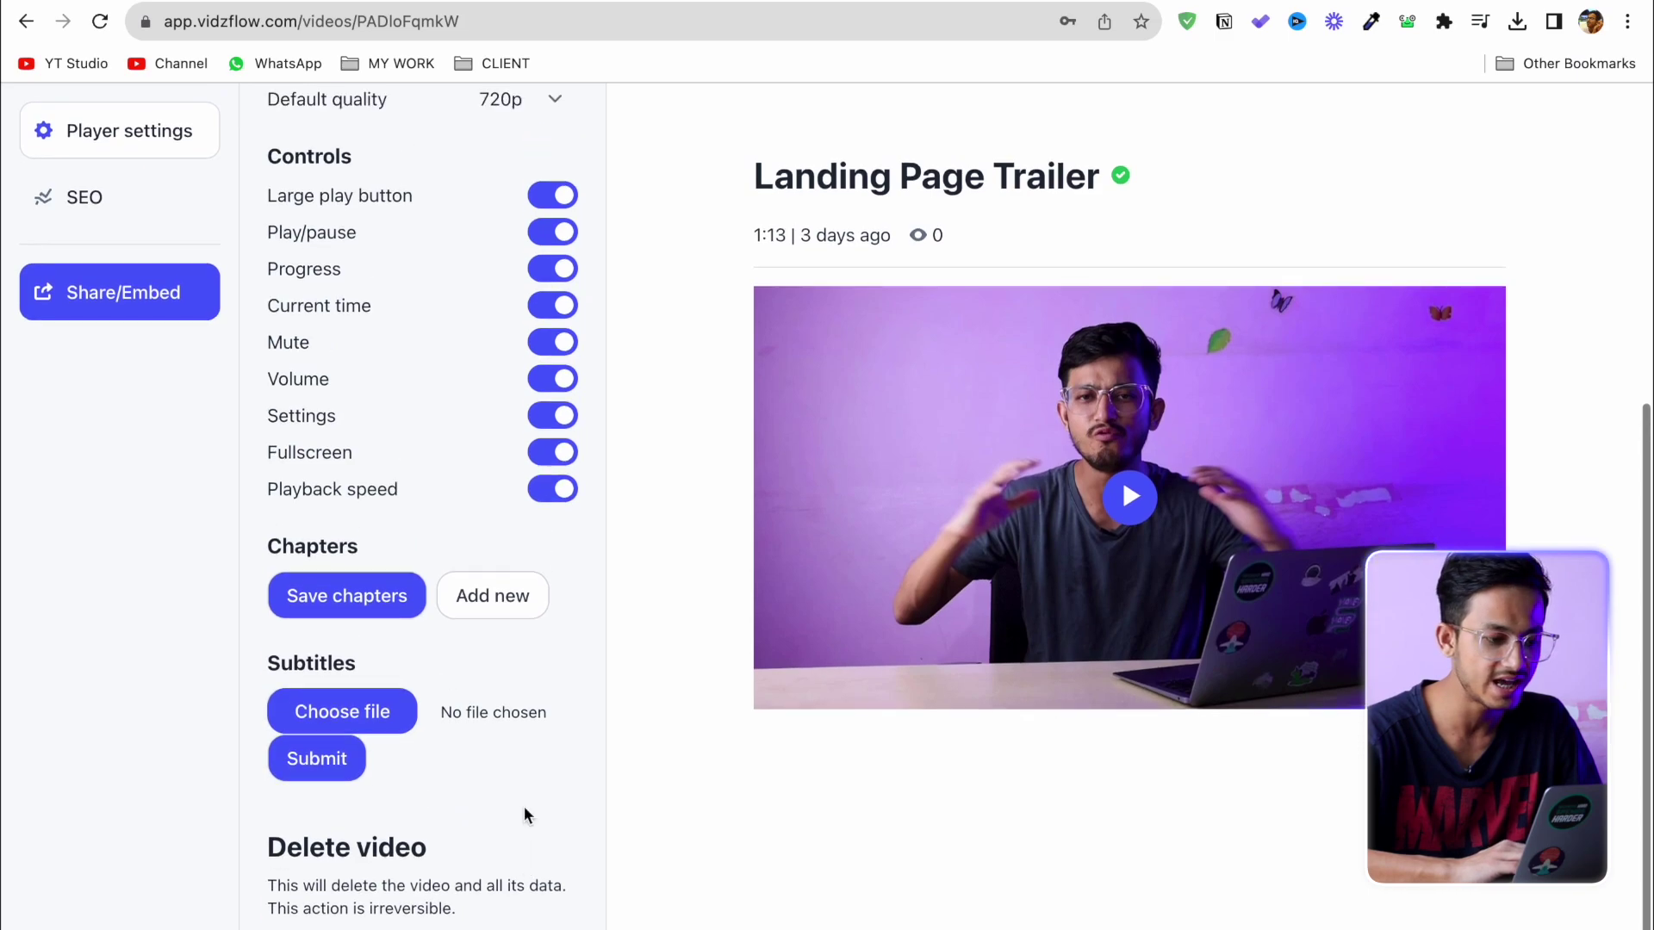
scroll(525, 814, up, 8)
click(539, 289)
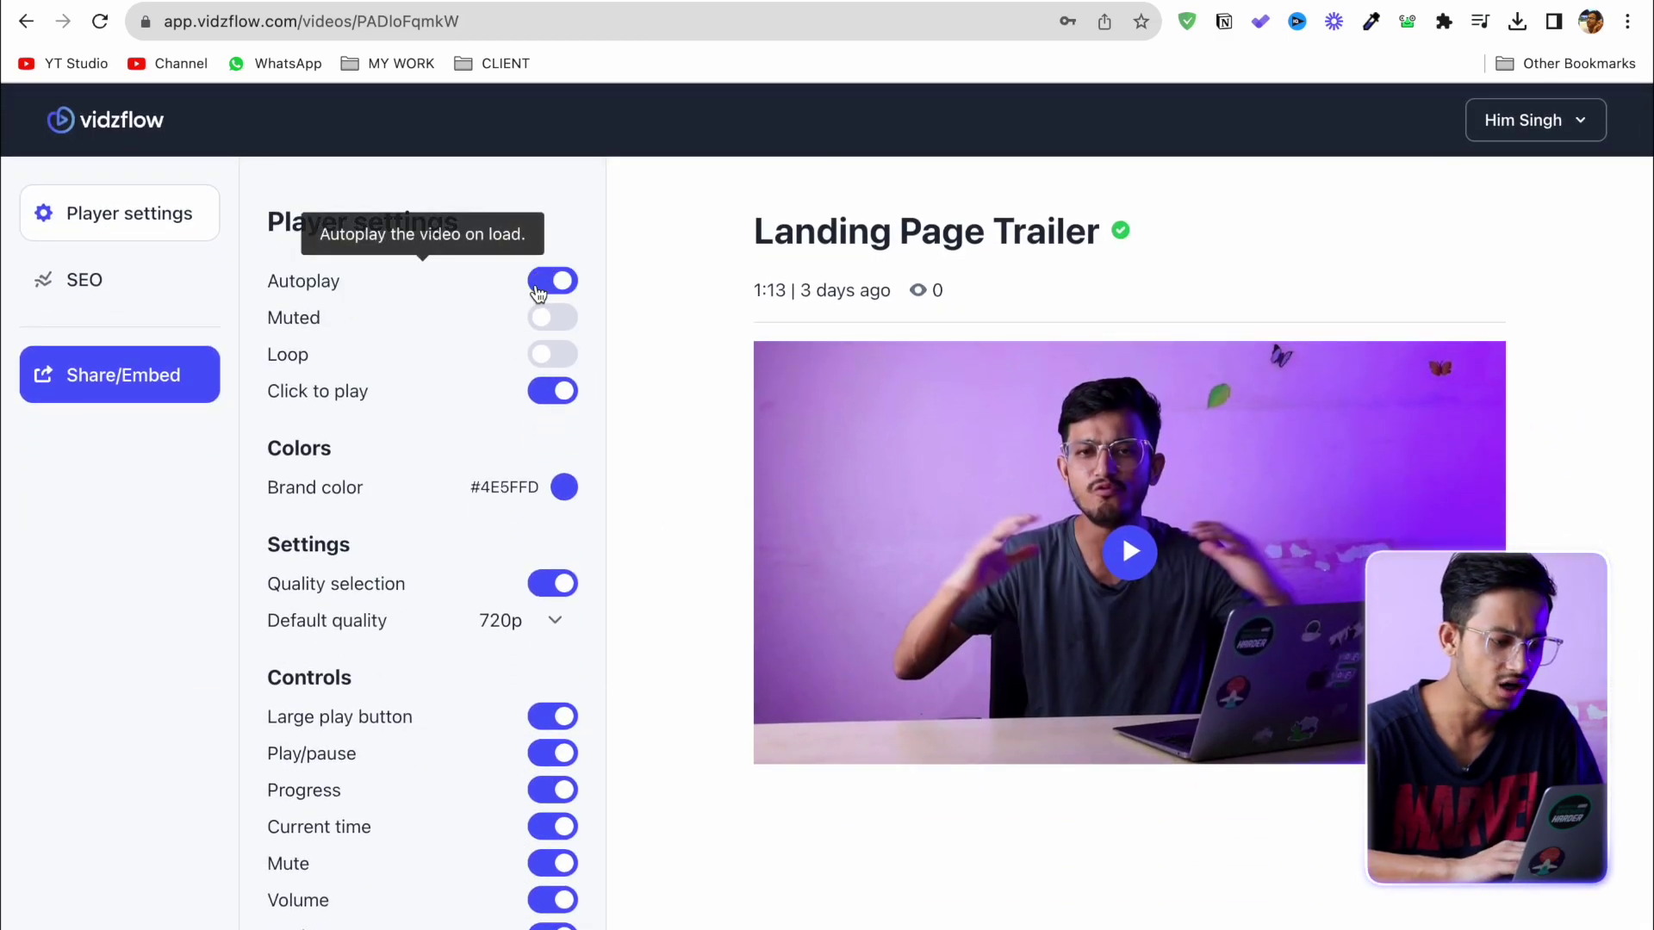
click(569, 282)
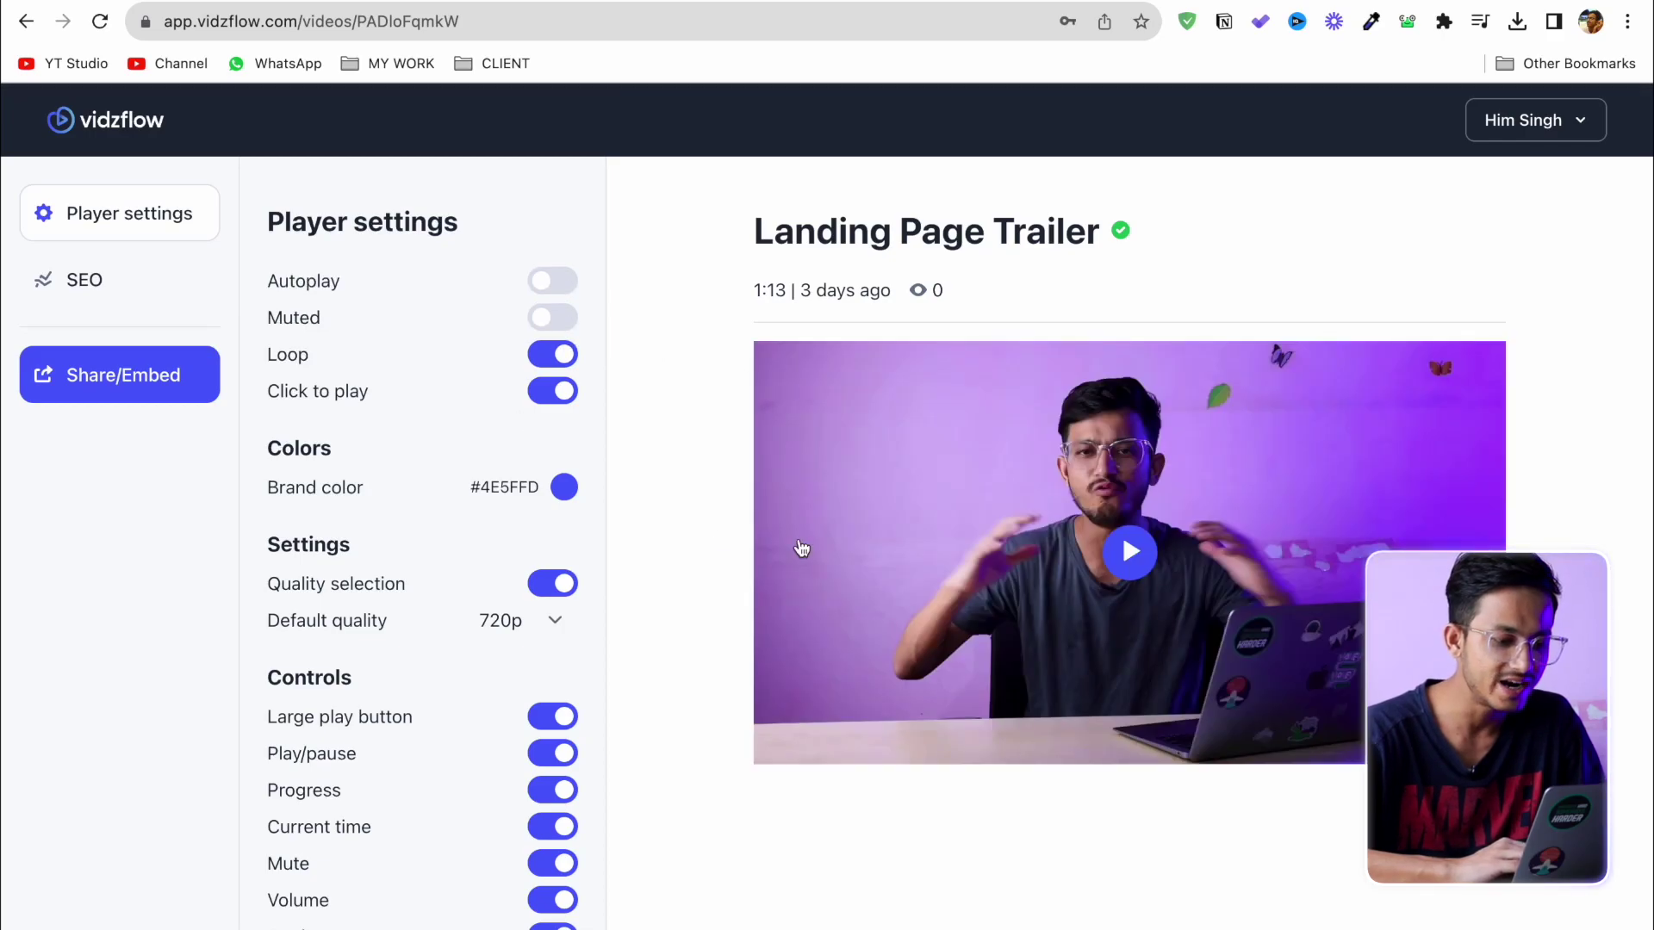
Set the player's brand color to #FF6E01, the Heat Wave orange listed in Color Scheme.png.
click(562, 491)
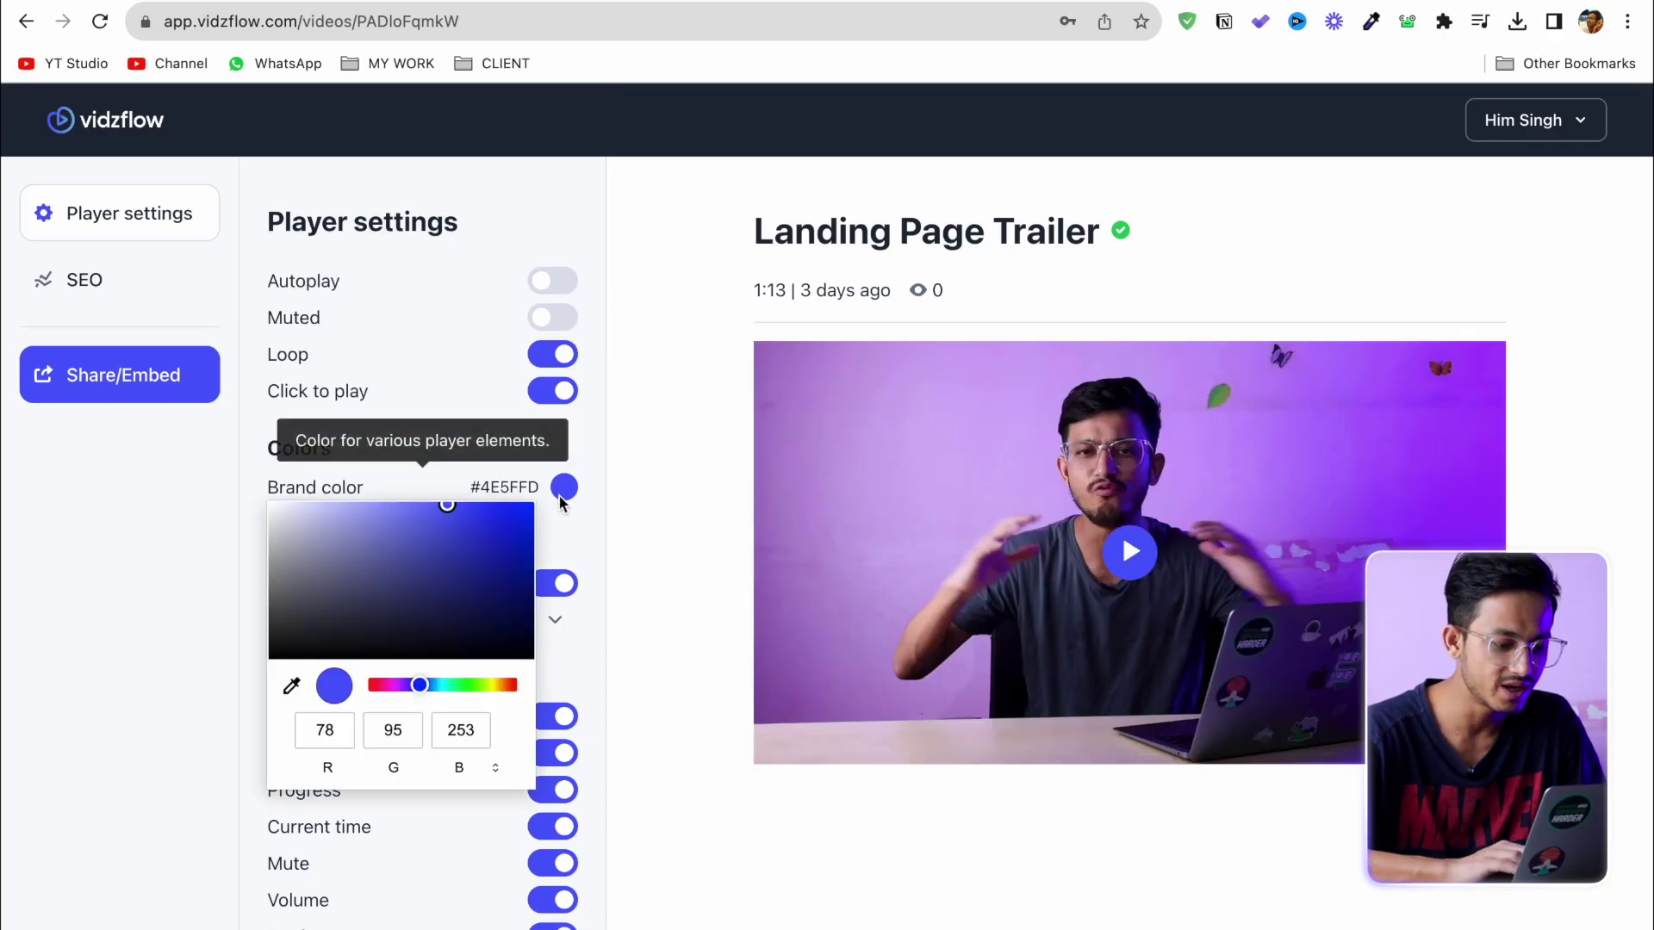
key(ctrl+Left)
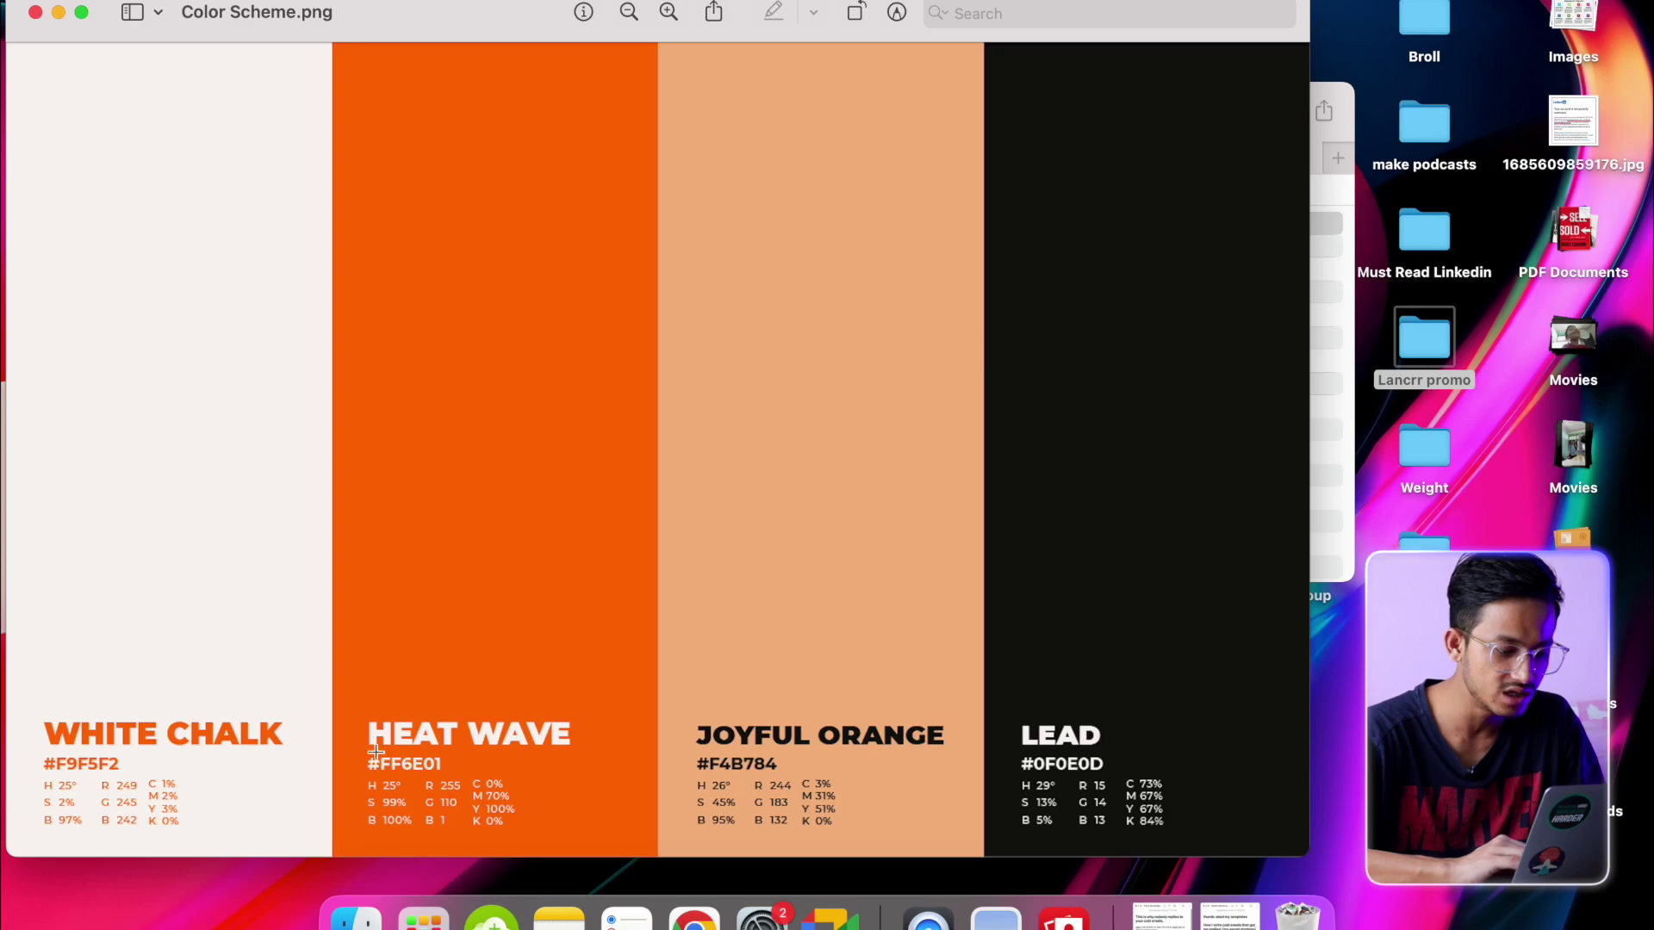
key(ctrl+Right)
key(ctrl+a)
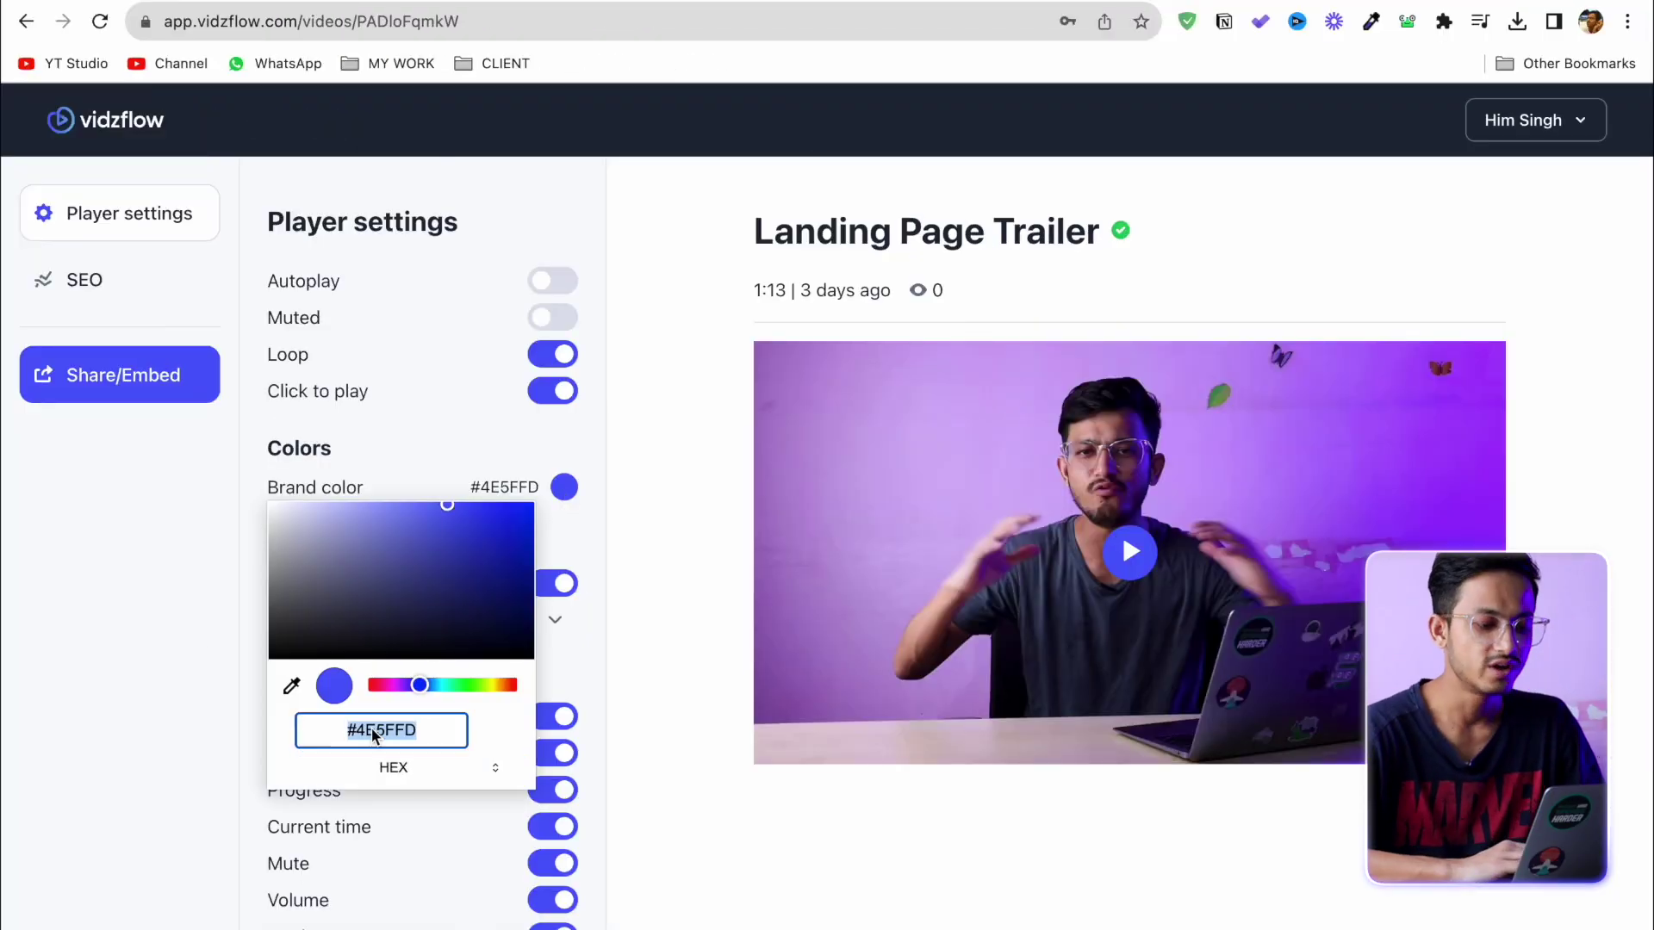
text(#FF6E01)
key(Return)
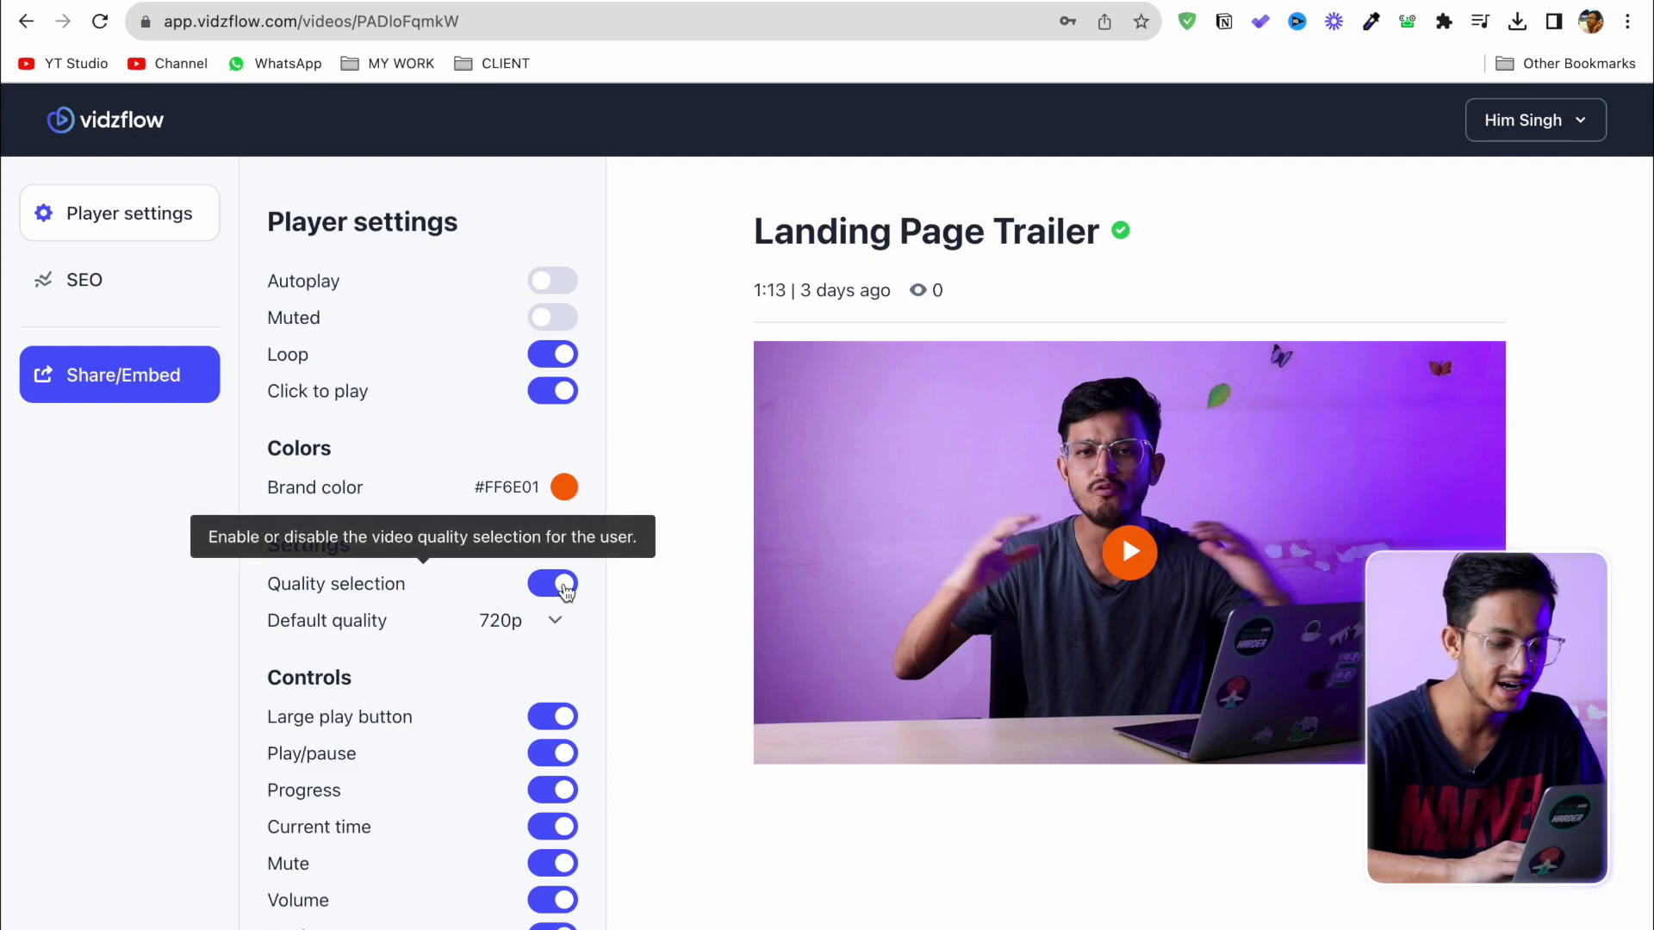
Set the video's default quality to 1080p.
click(536, 624)
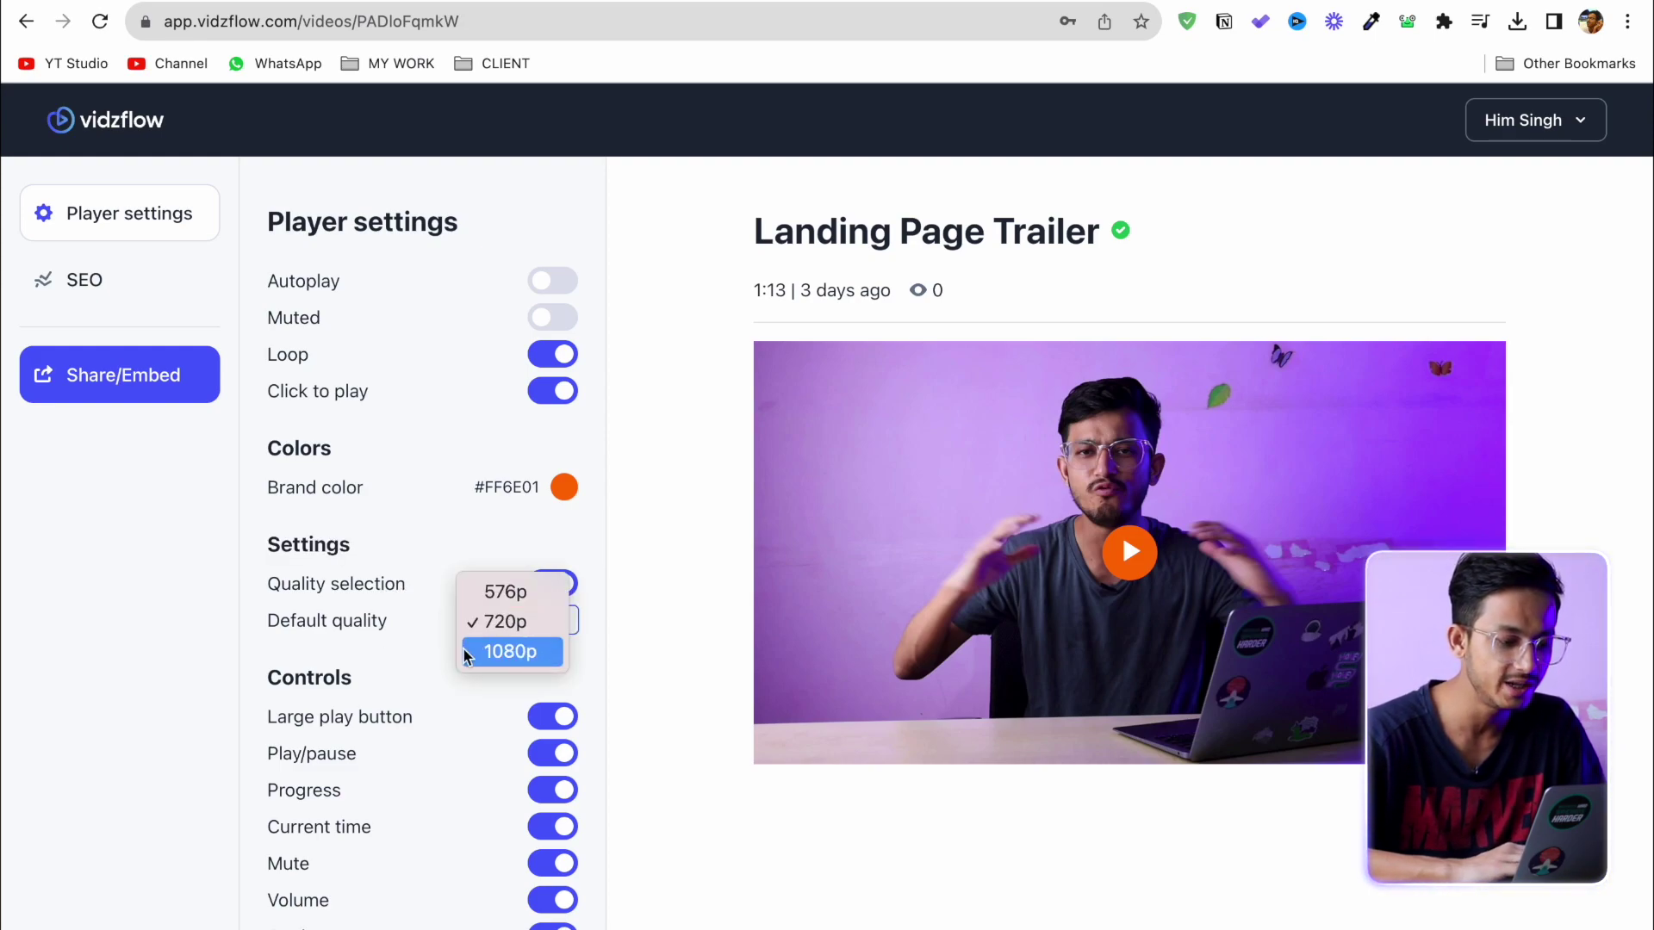
click(528, 654)
Review the player controls, chapters and subtitles options, and open the subtitle file selection without choosing a file.
scroll(147, 657, down, 3)
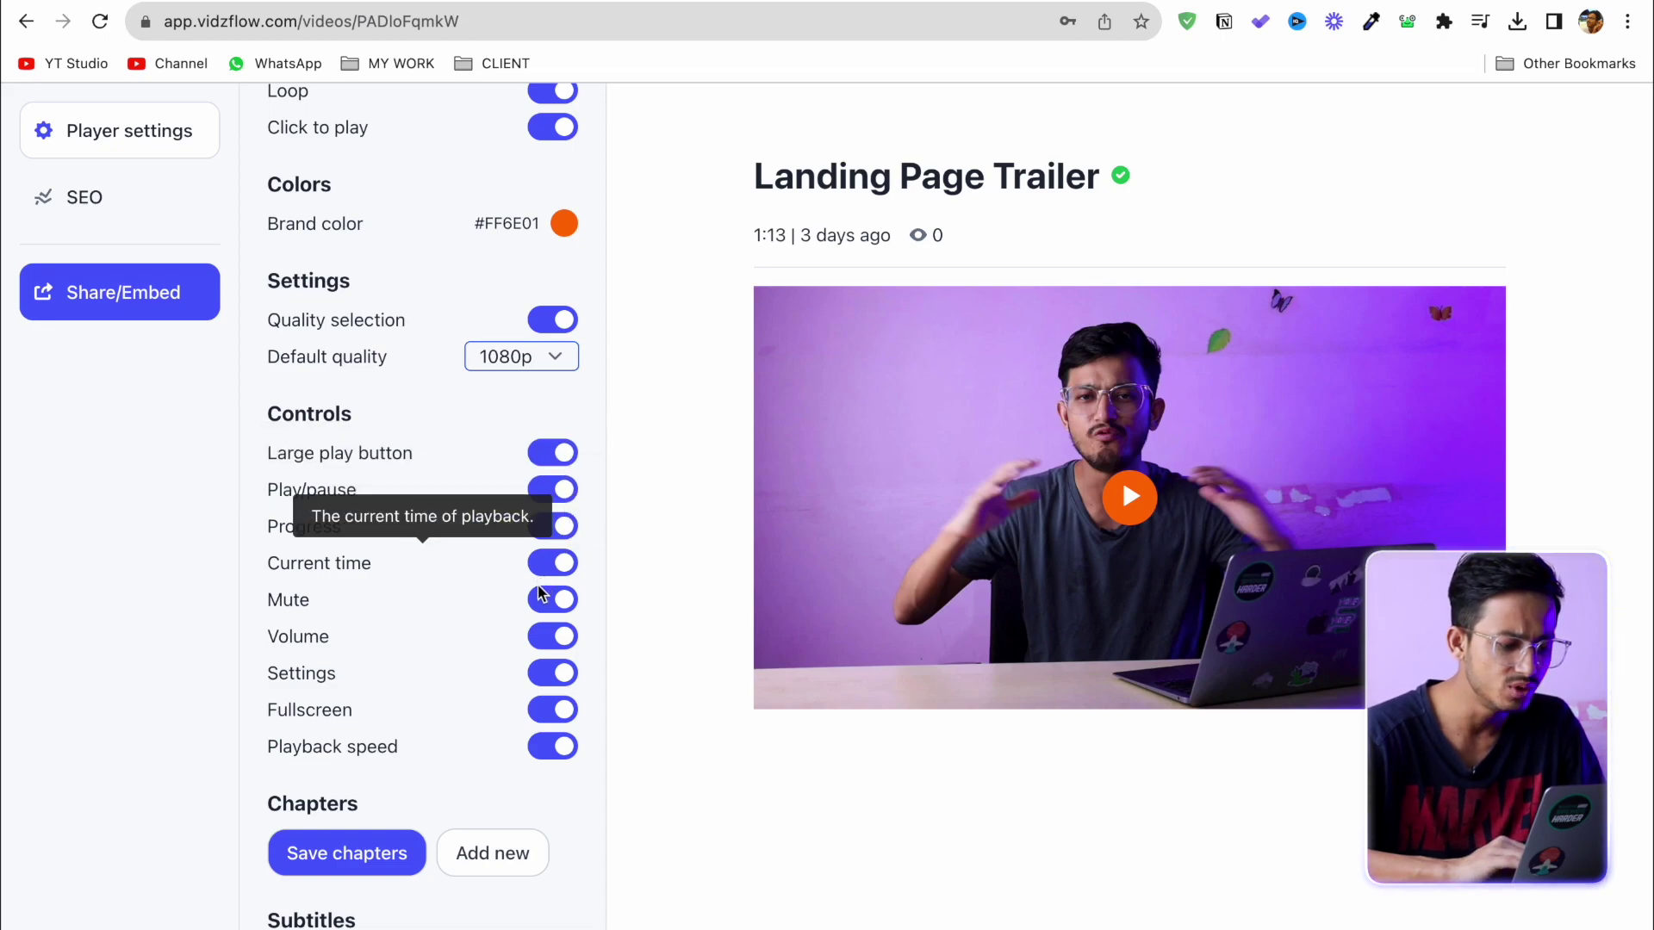
scroll(547, 642, down, 1)
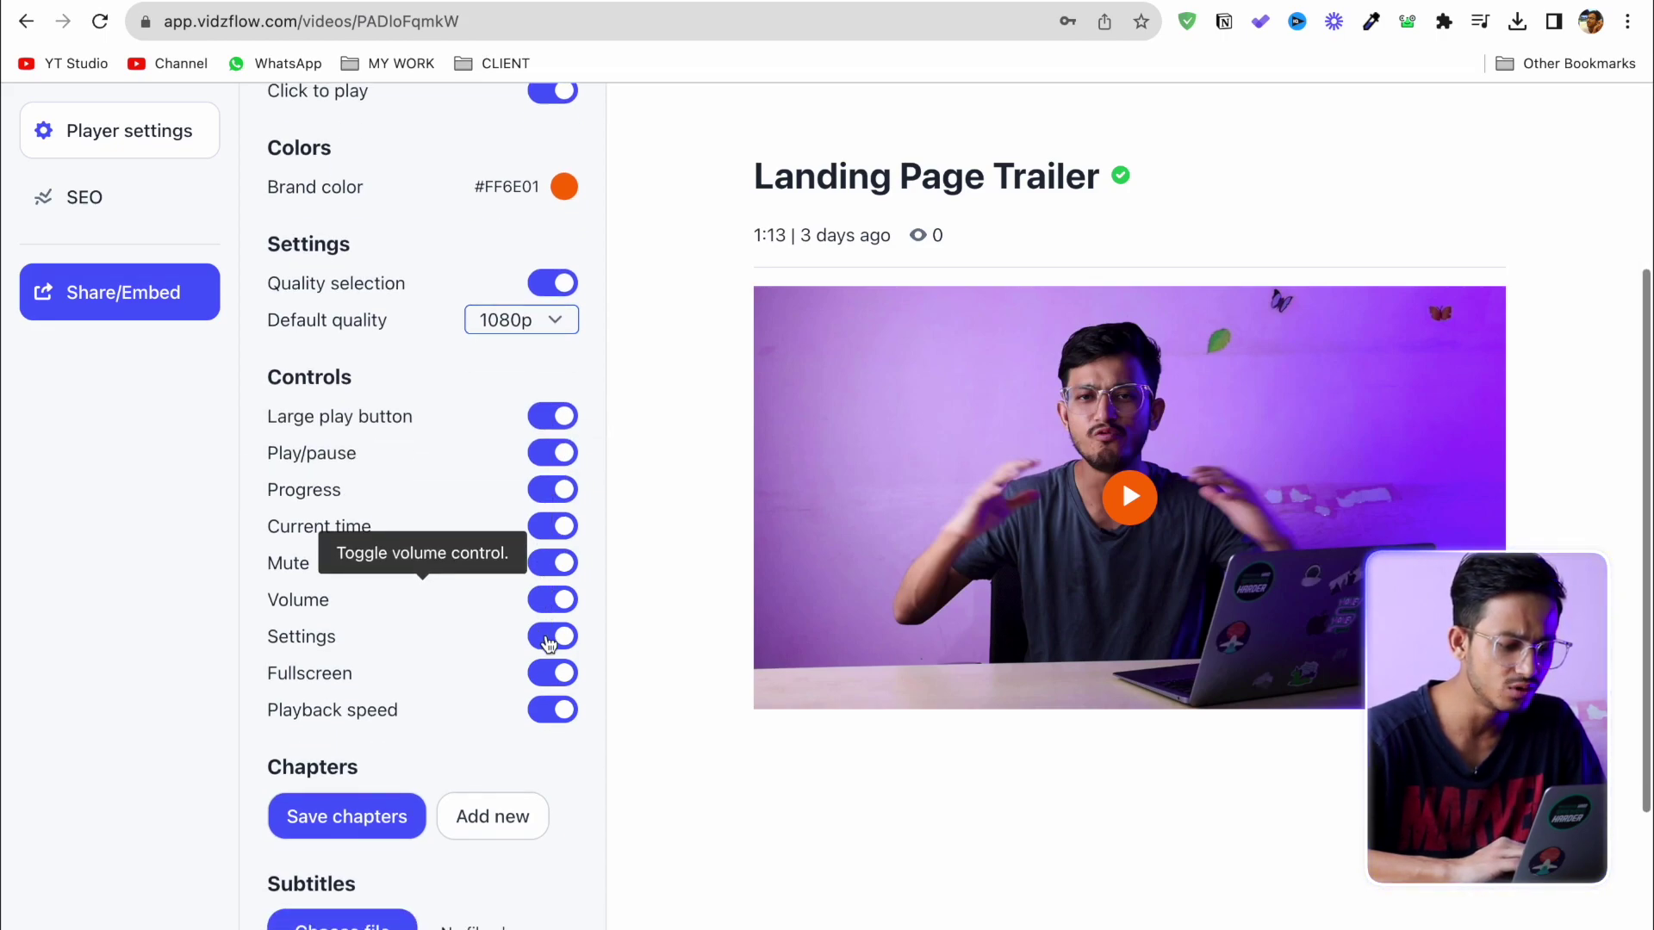
scroll(548, 641, down, 1)
scroll(572, 603, down, 2)
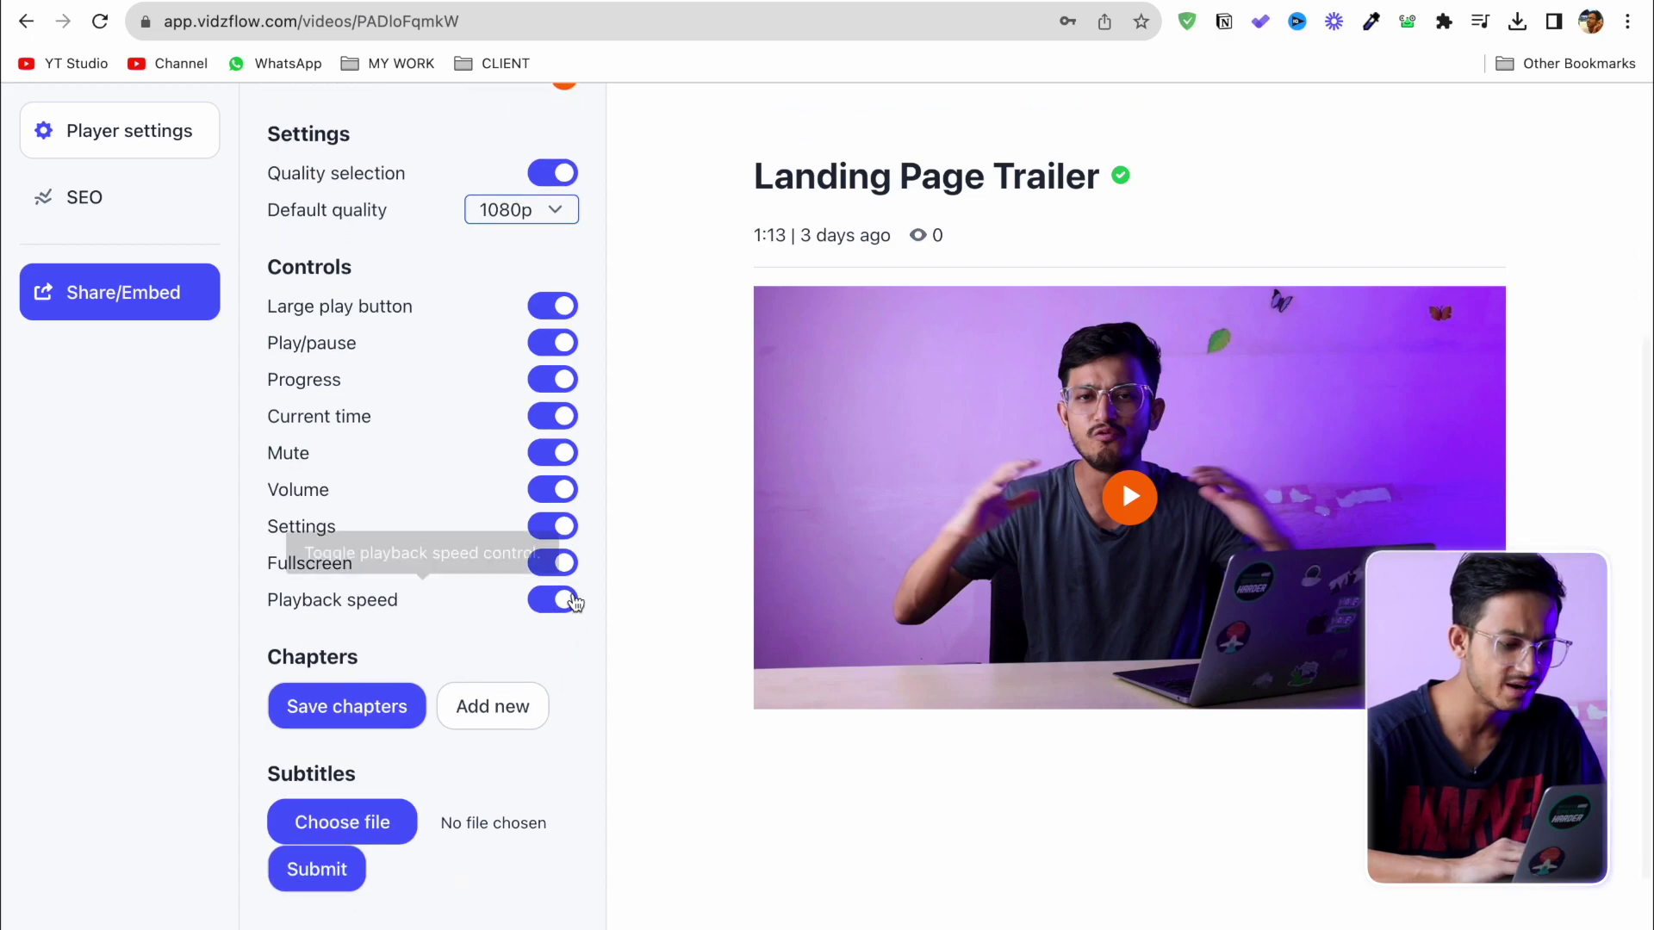
scroll(569, 614, down, 3)
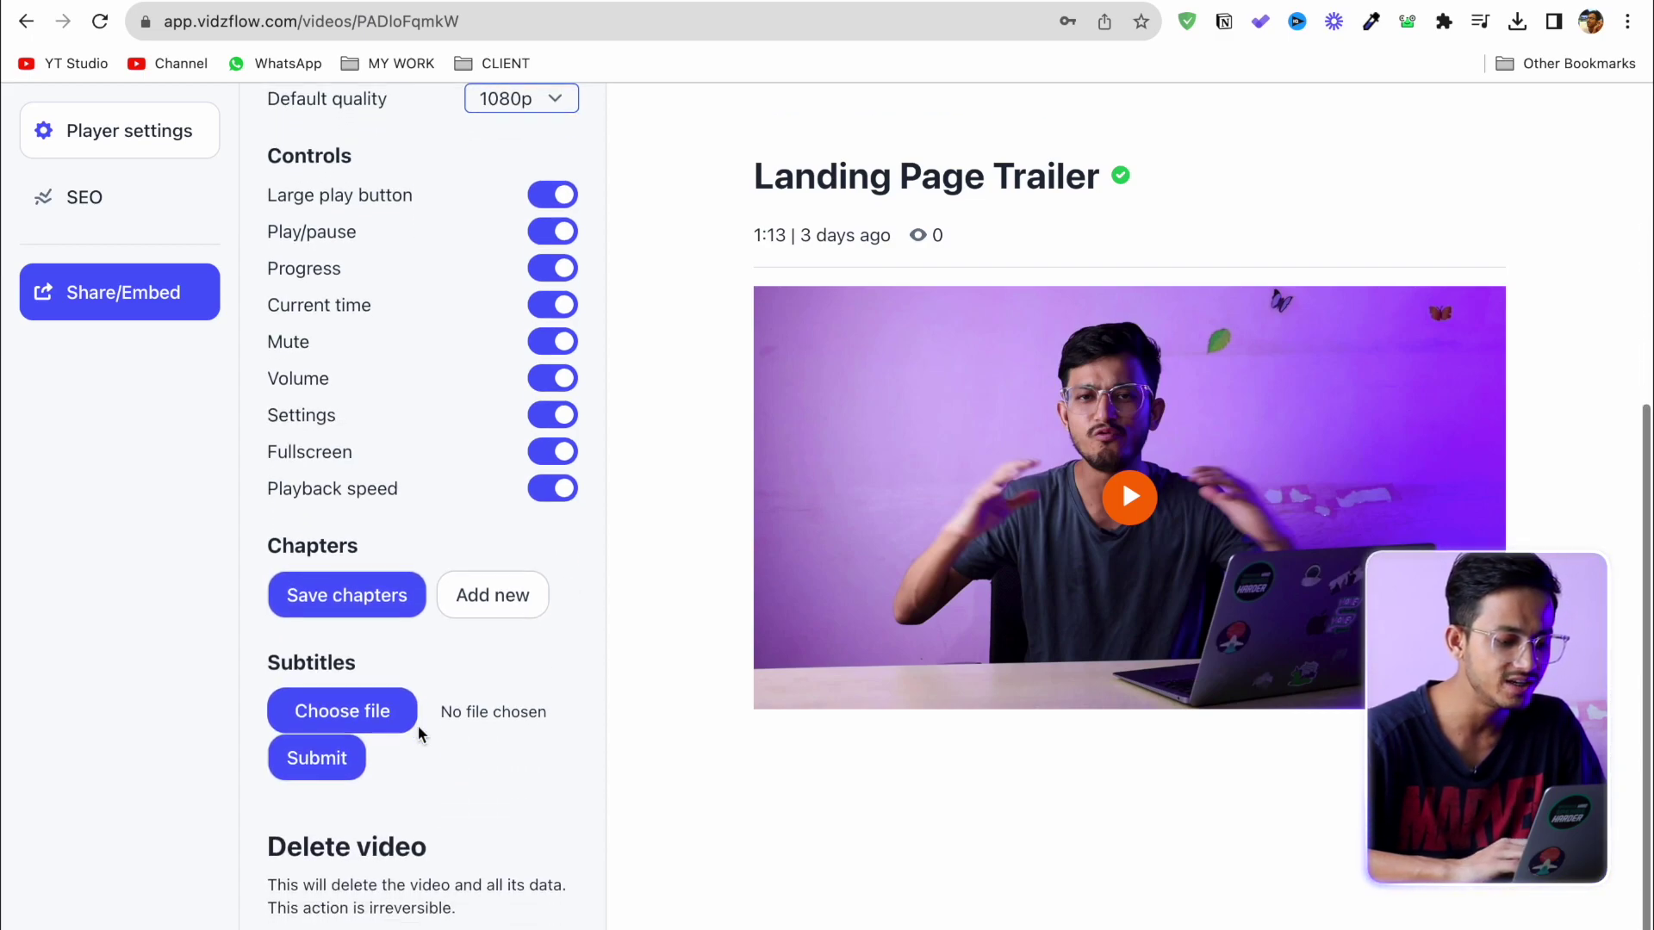
scroll(419, 733, down, 1)
click(342, 661)
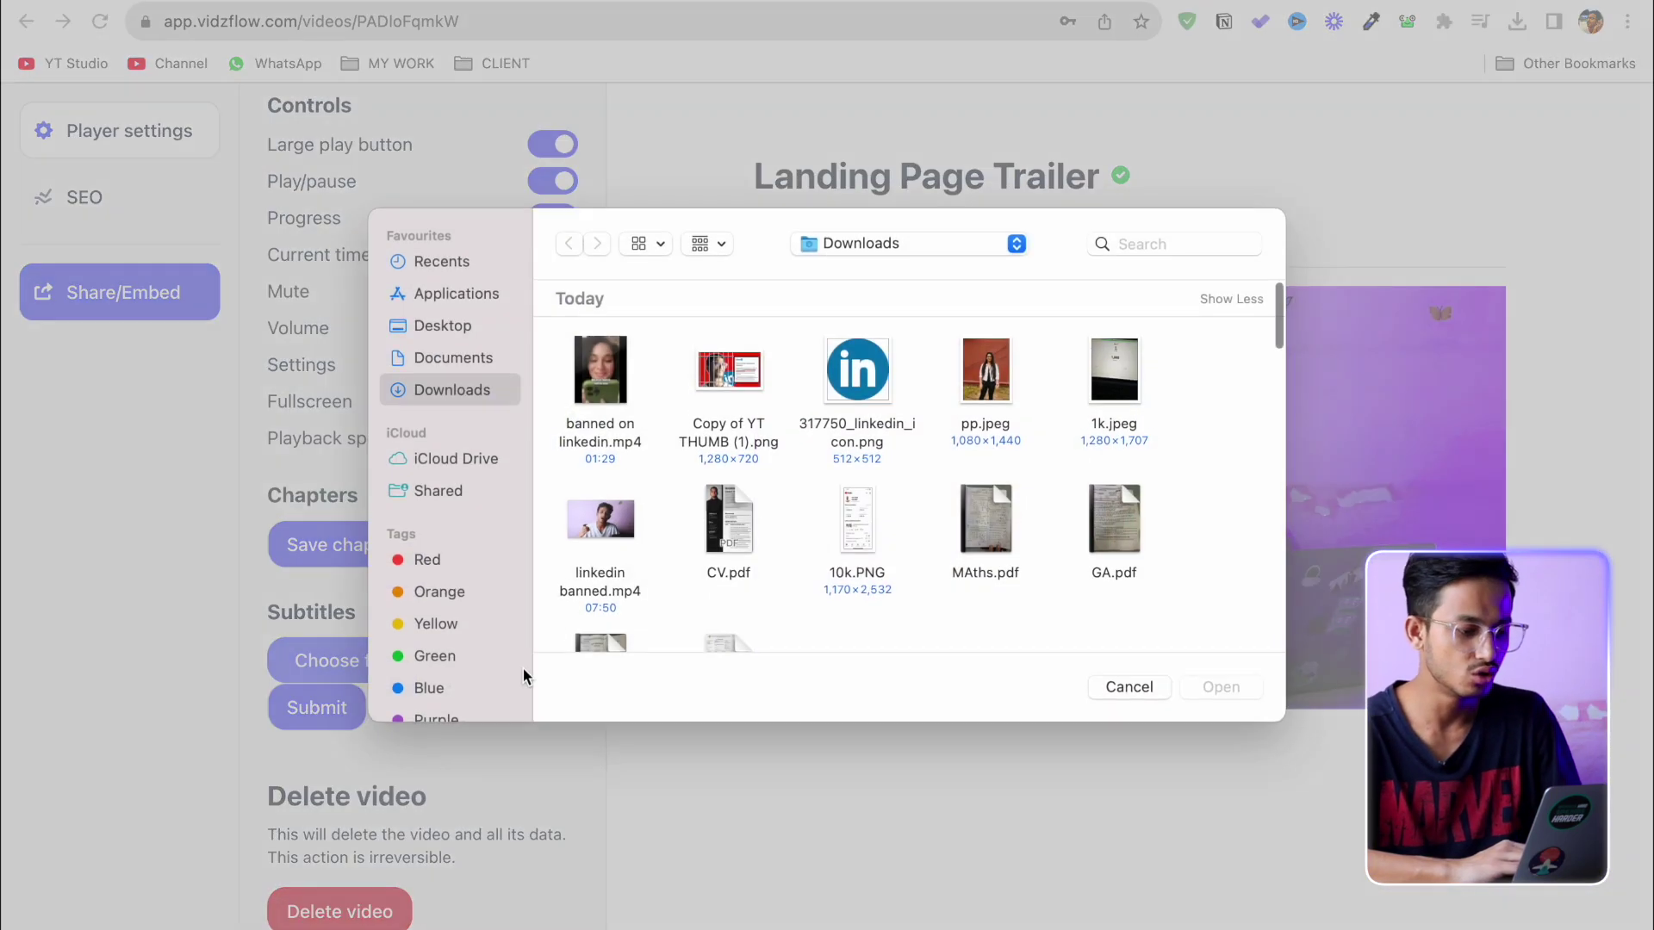
click(1129, 687)
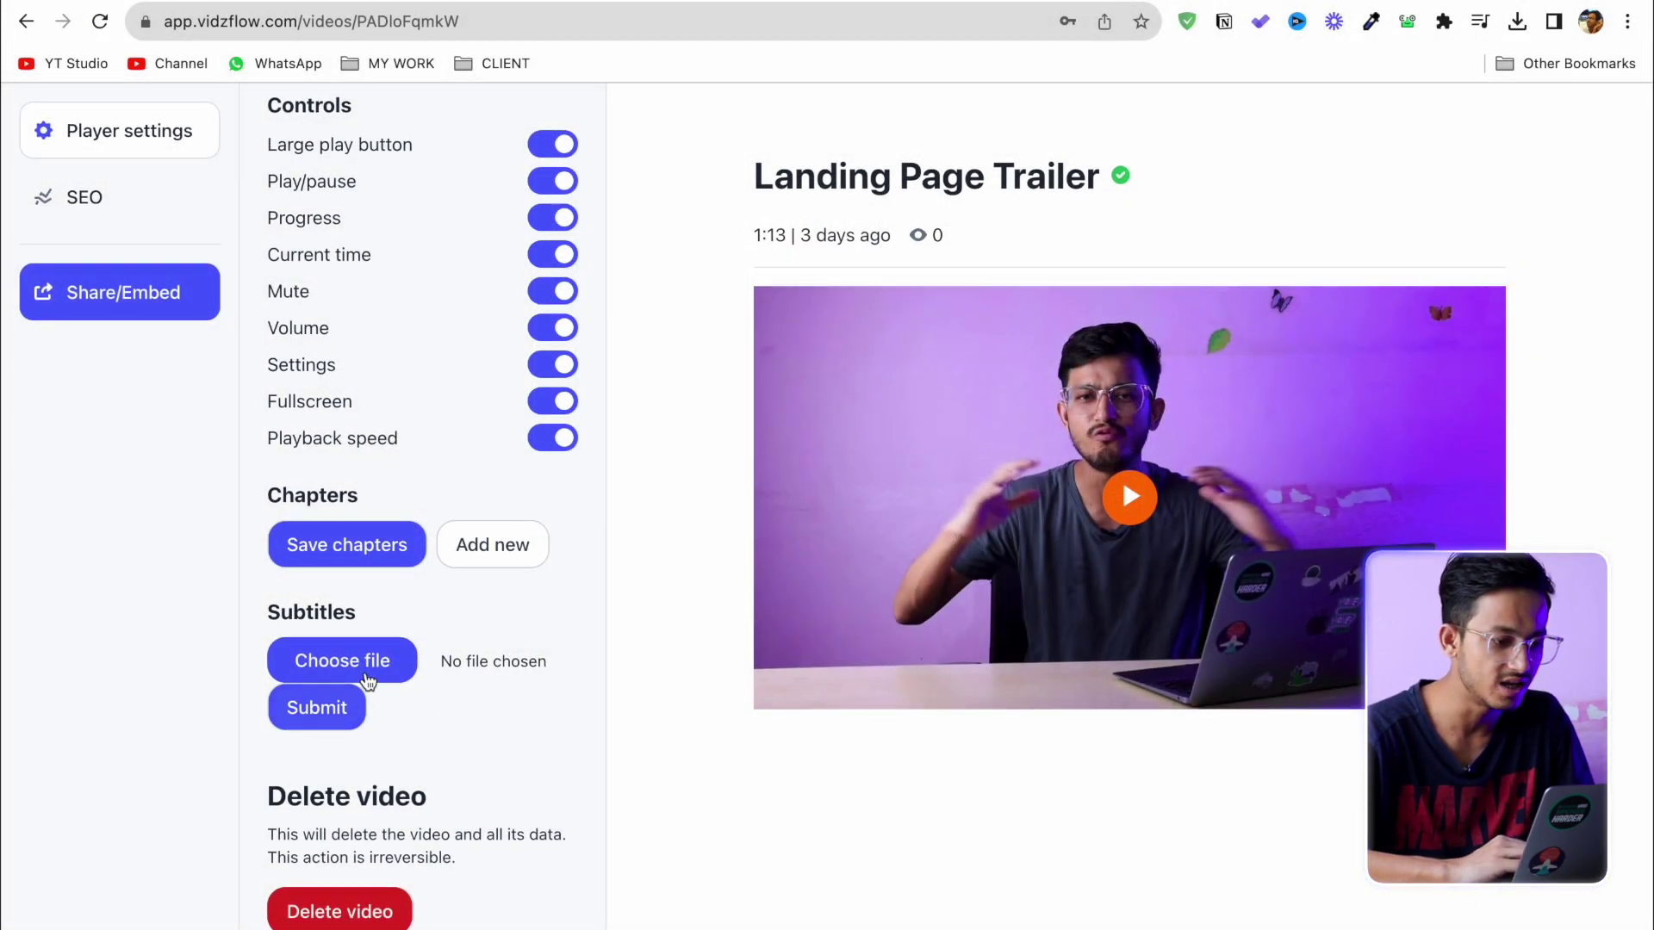
Set "Copy of YT THUMB (1).png" as the video's thumbnail in its SEO settings and save.
scroll(426, 575, up, 10)
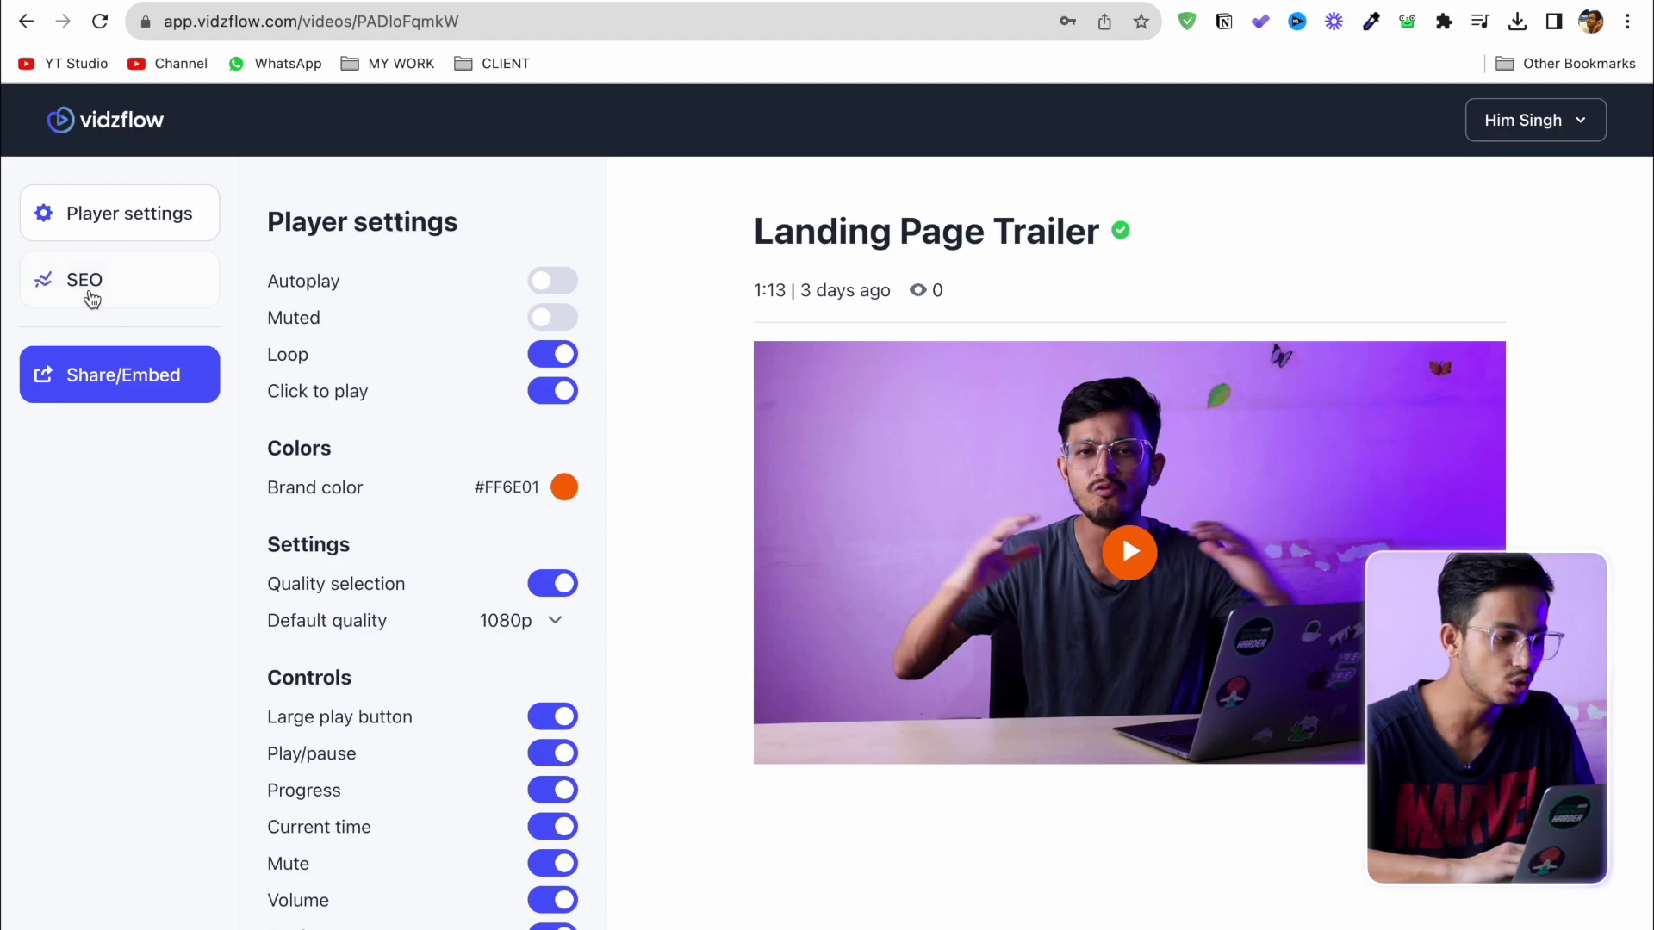
click(76, 291)
click(516, 354)
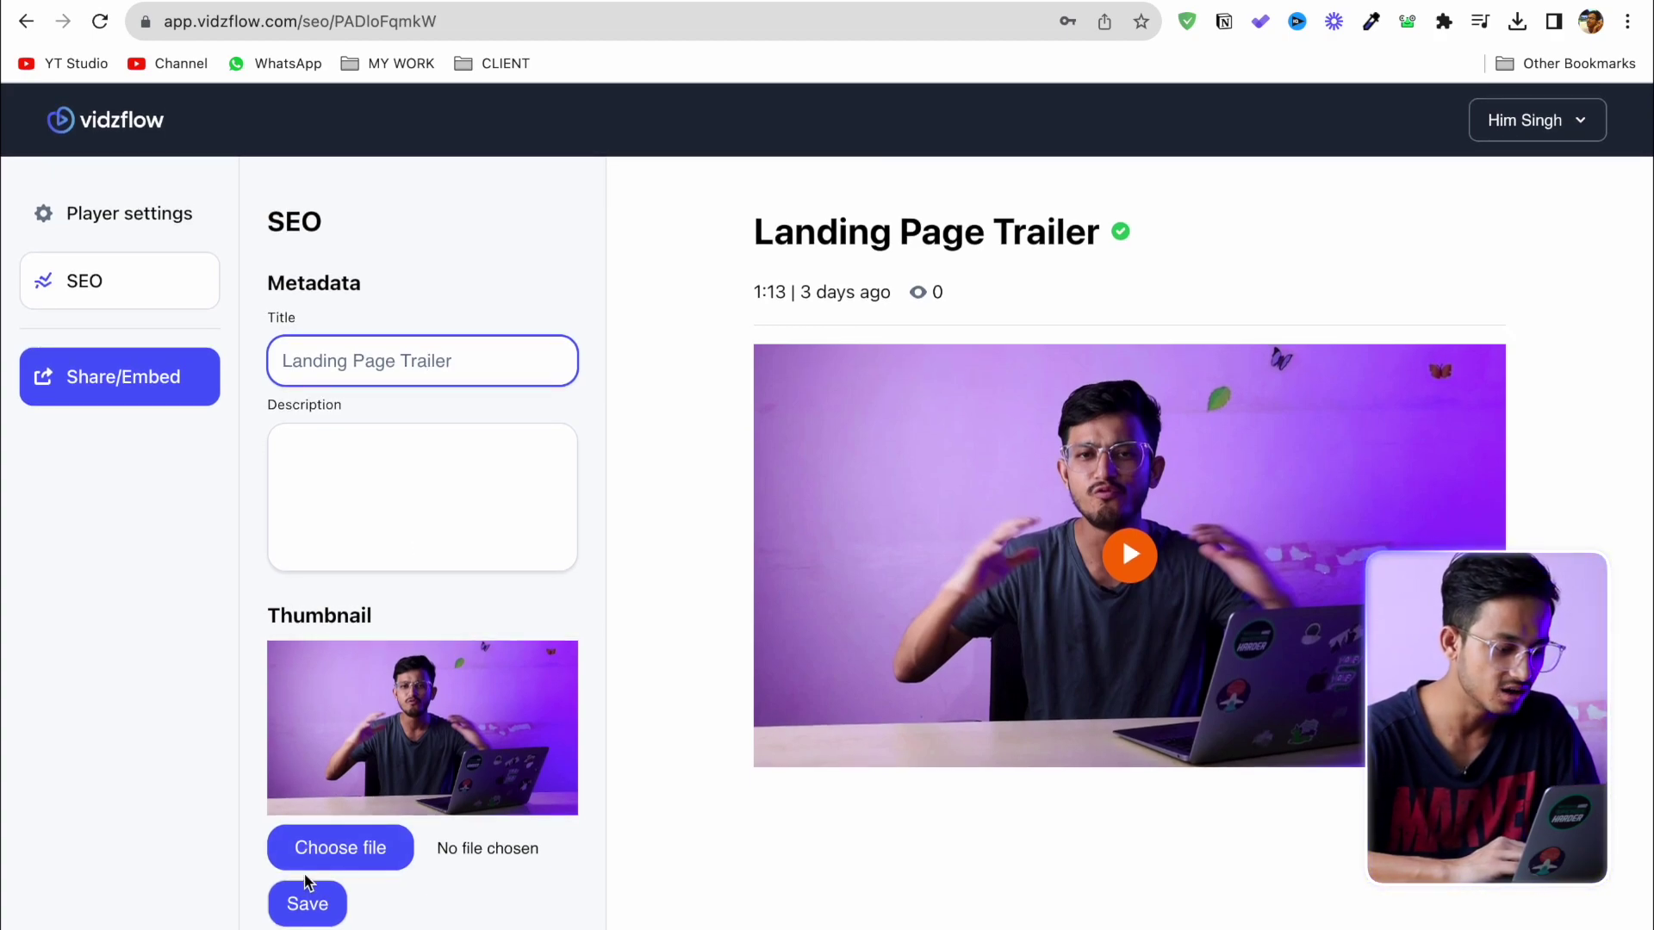
click(331, 850)
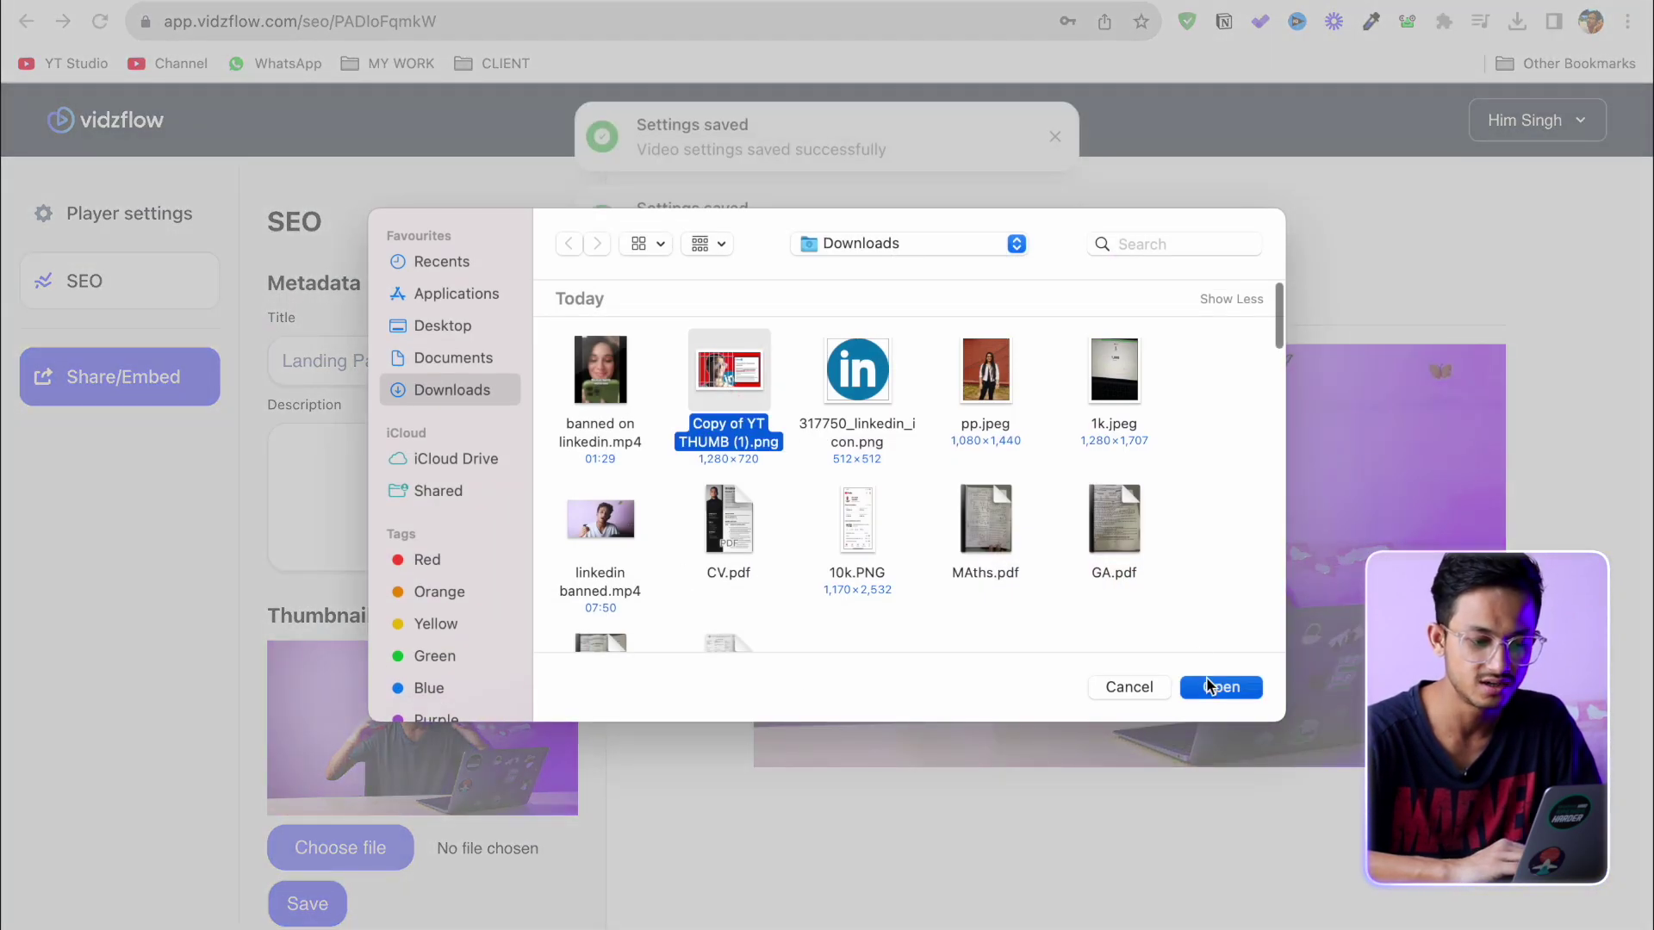
click(1215, 687)
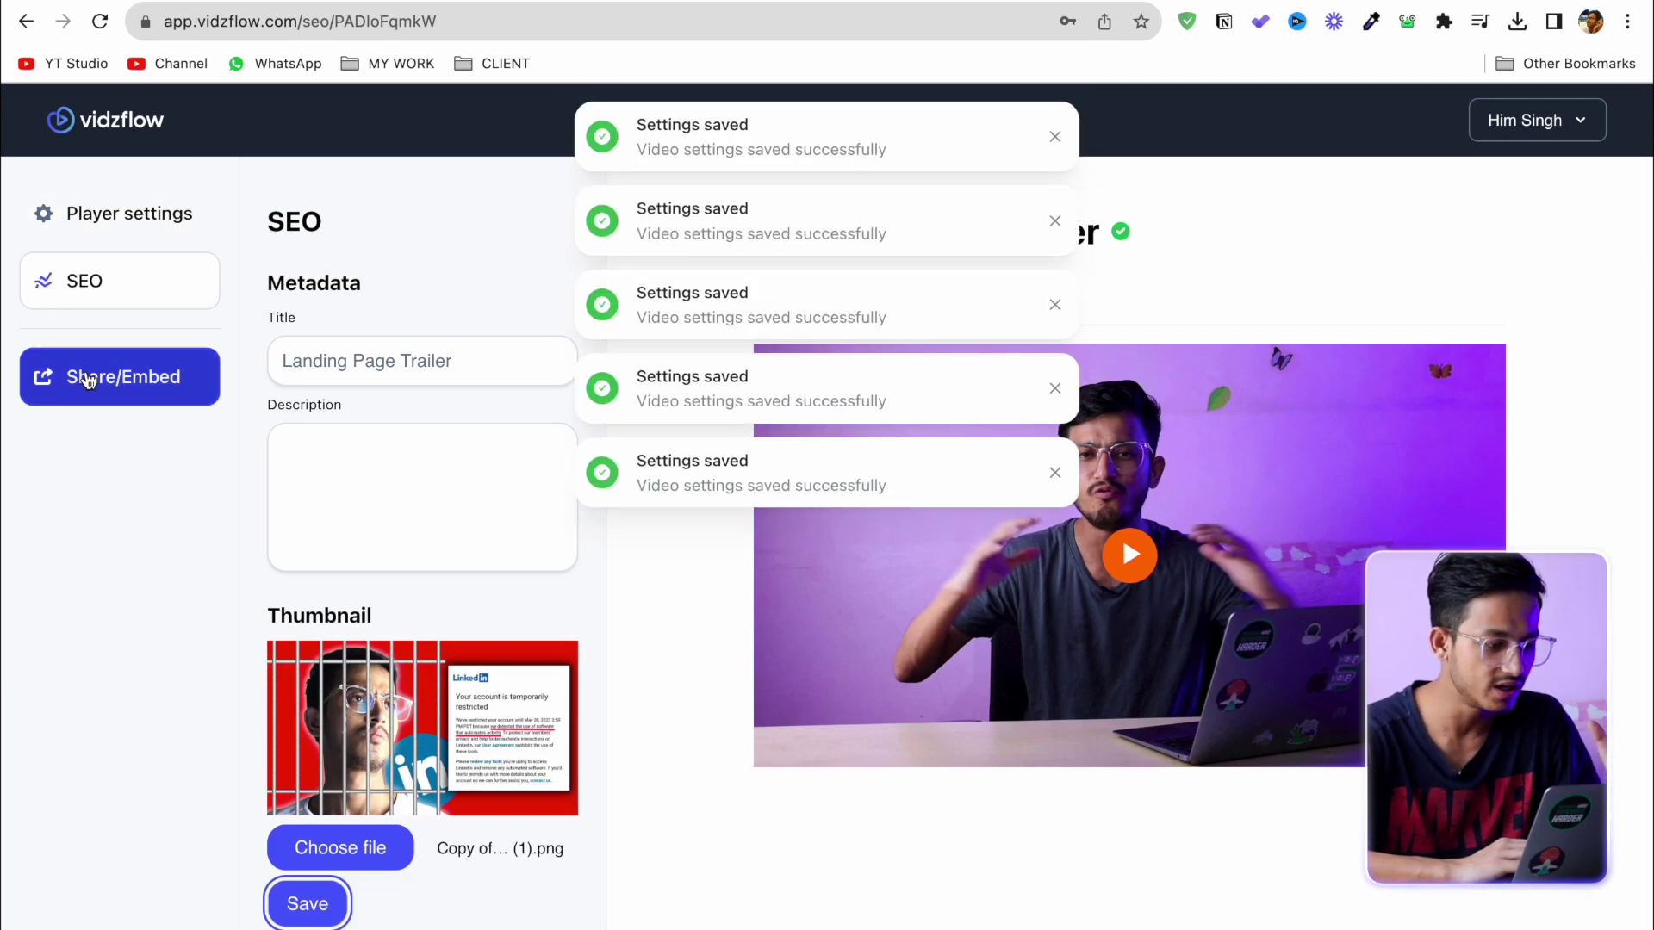
Copy the Landing Page Trailer's embed code with the Responsive video size.
click(87, 380)
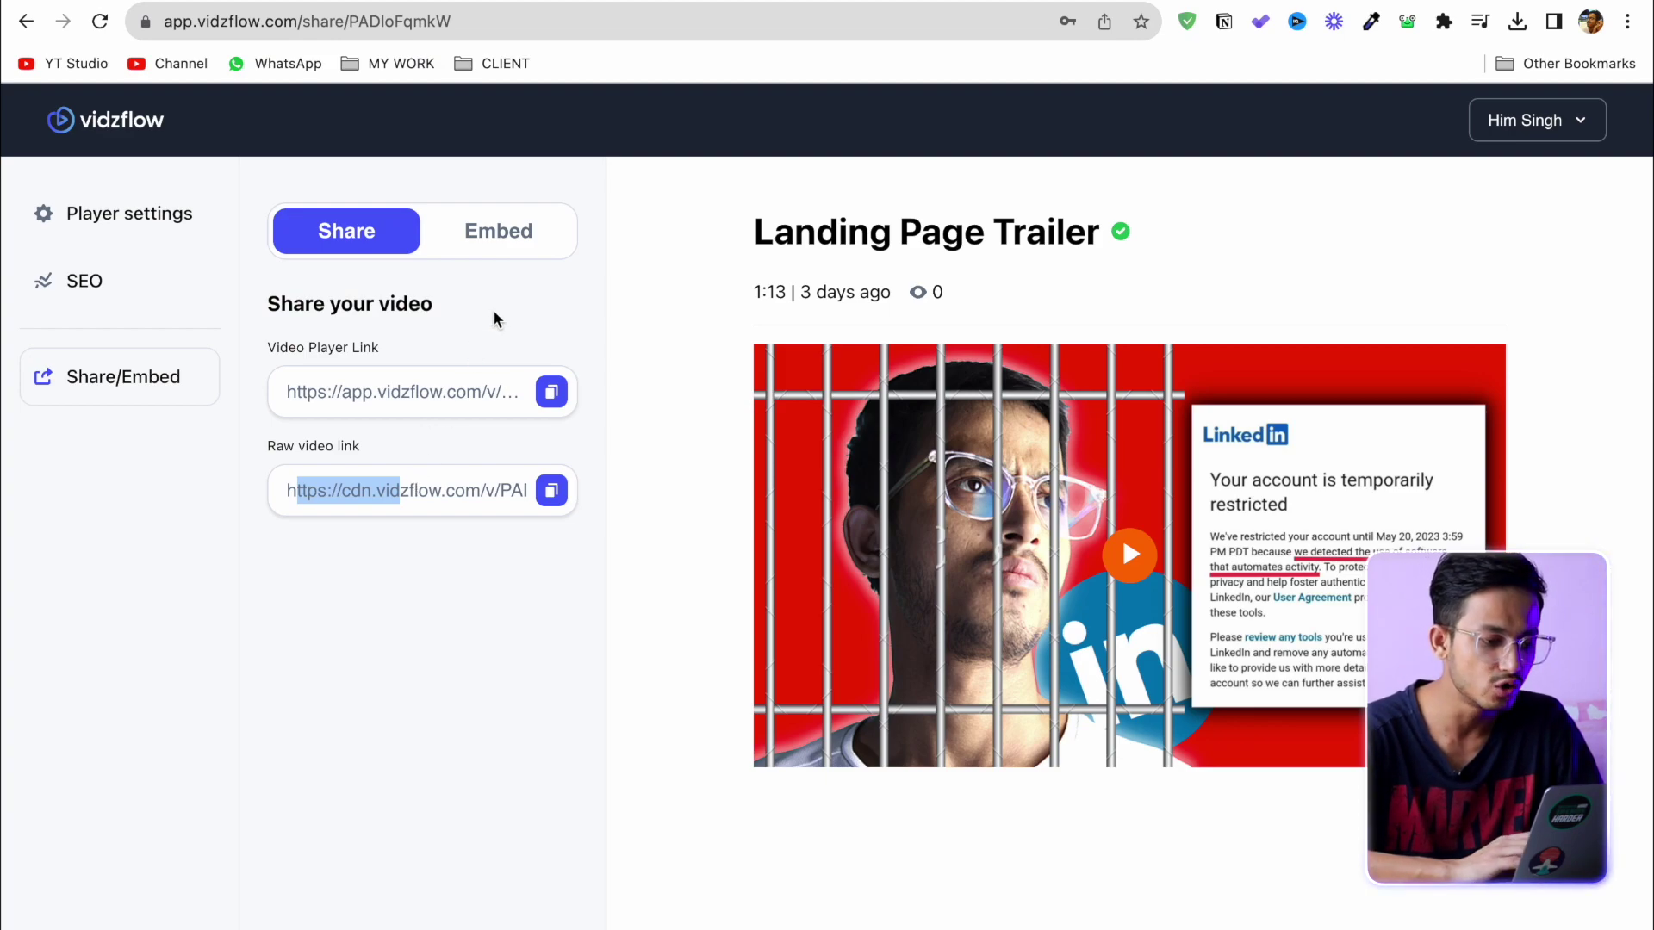
click(522, 255)
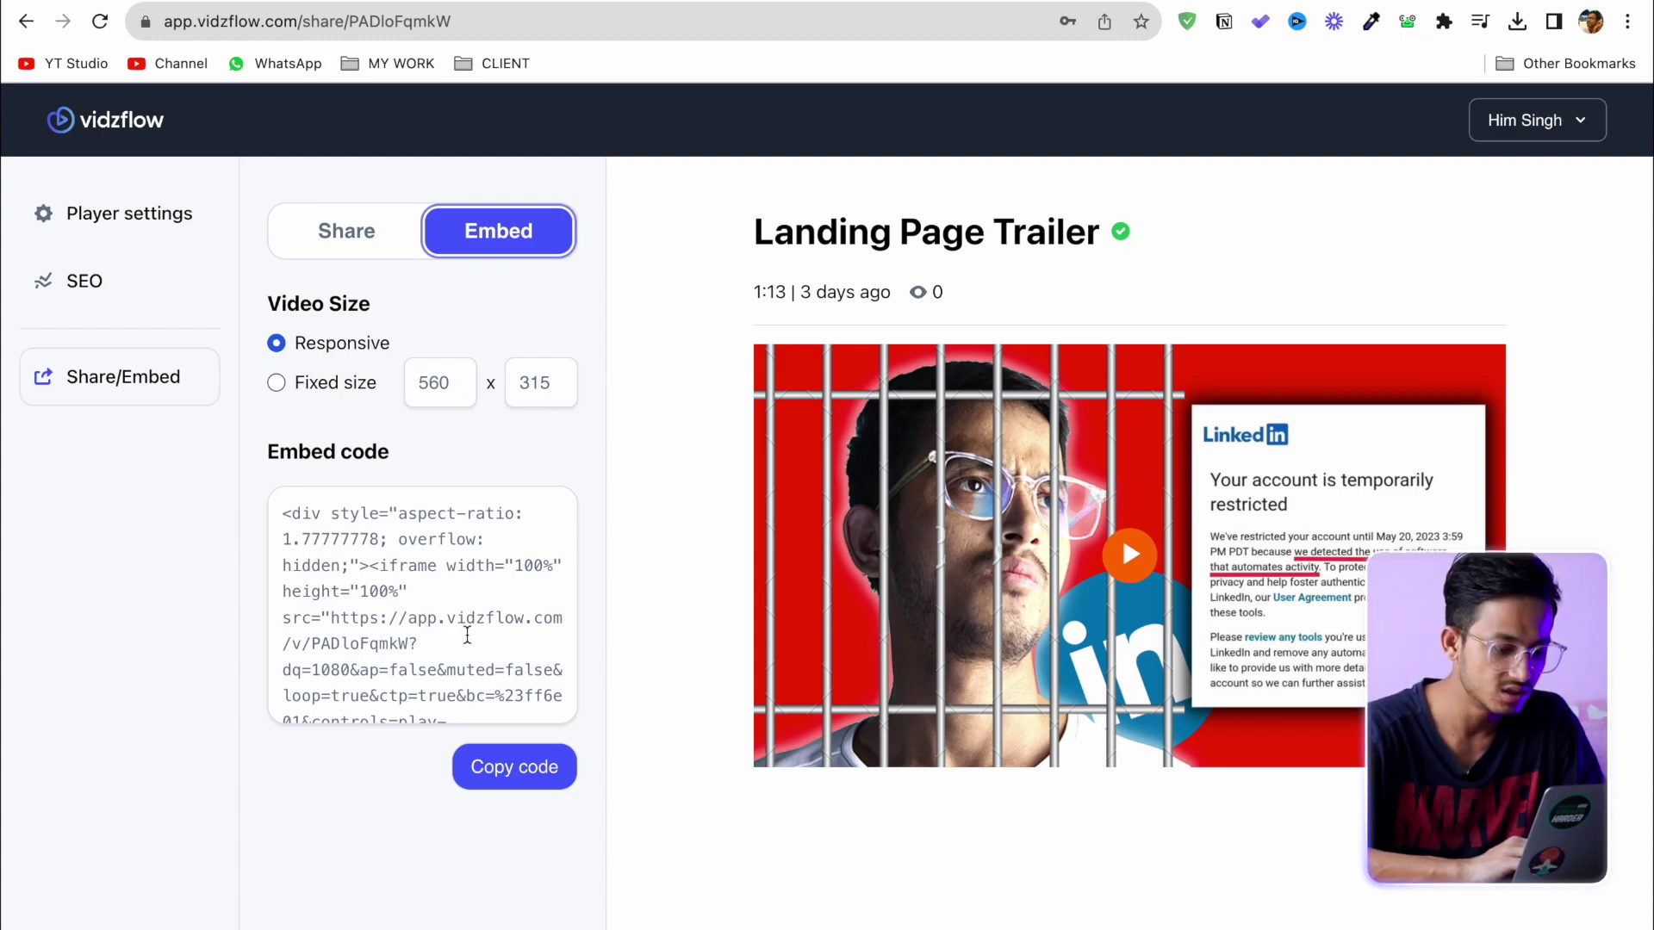
click(515, 767)
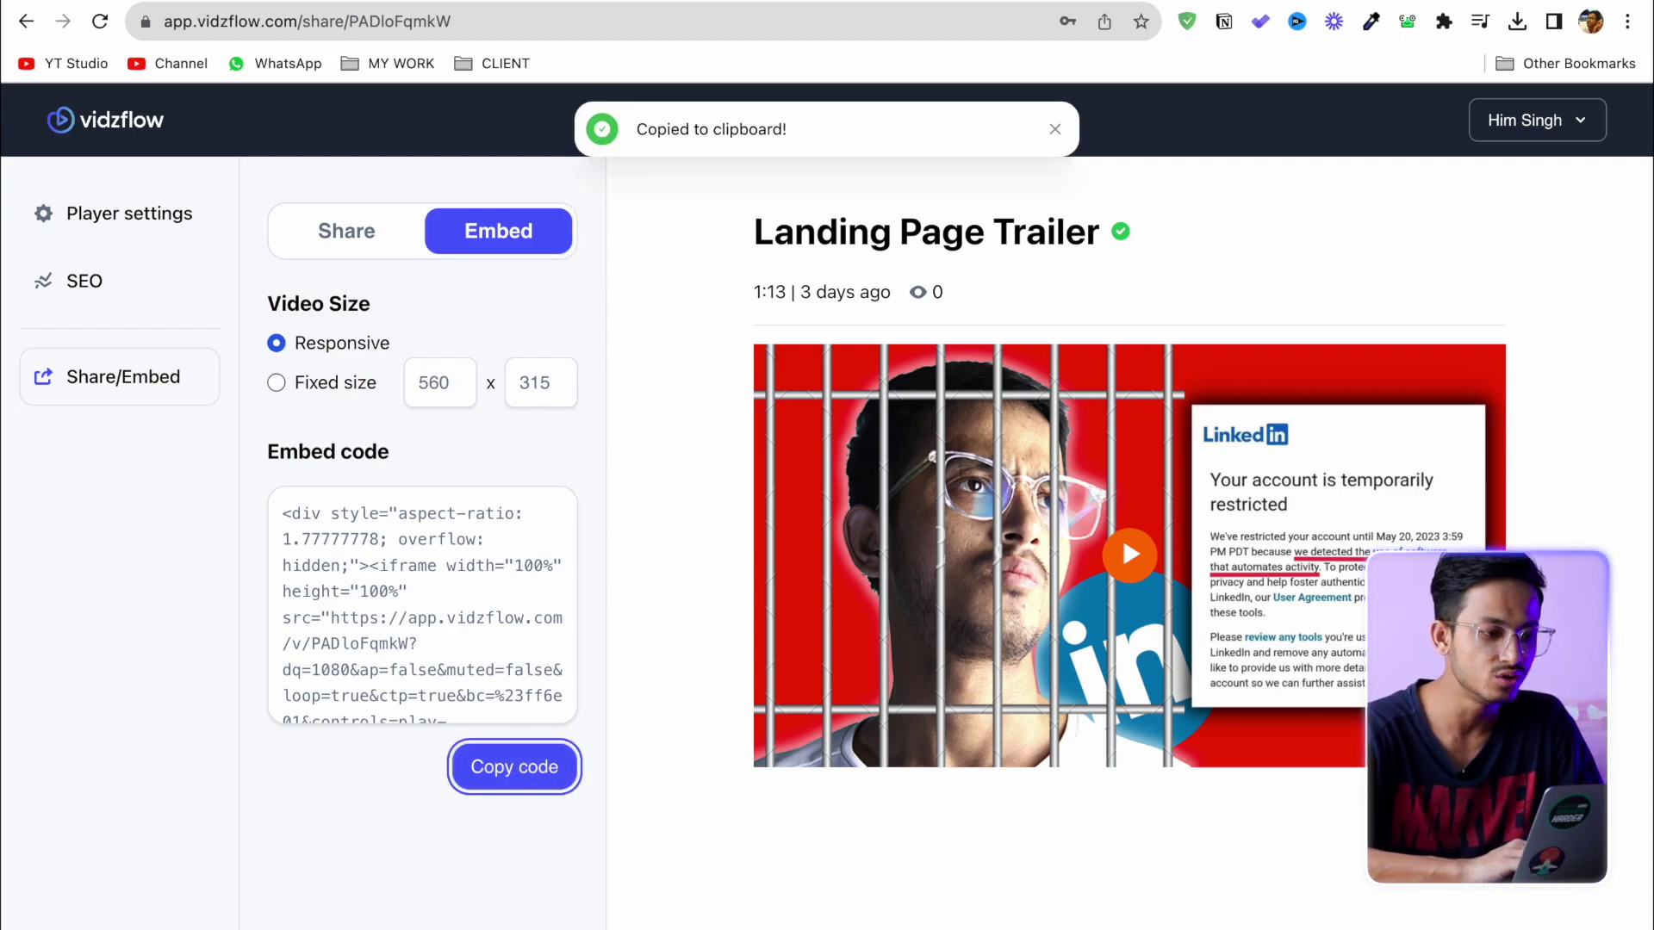
Switch to the landing page in Elementor and delete the COURSE TRAILER YouTube video widget below the freelancing business heading.
key(ctrl+Tab)
scroll(968, 434, down, 20)
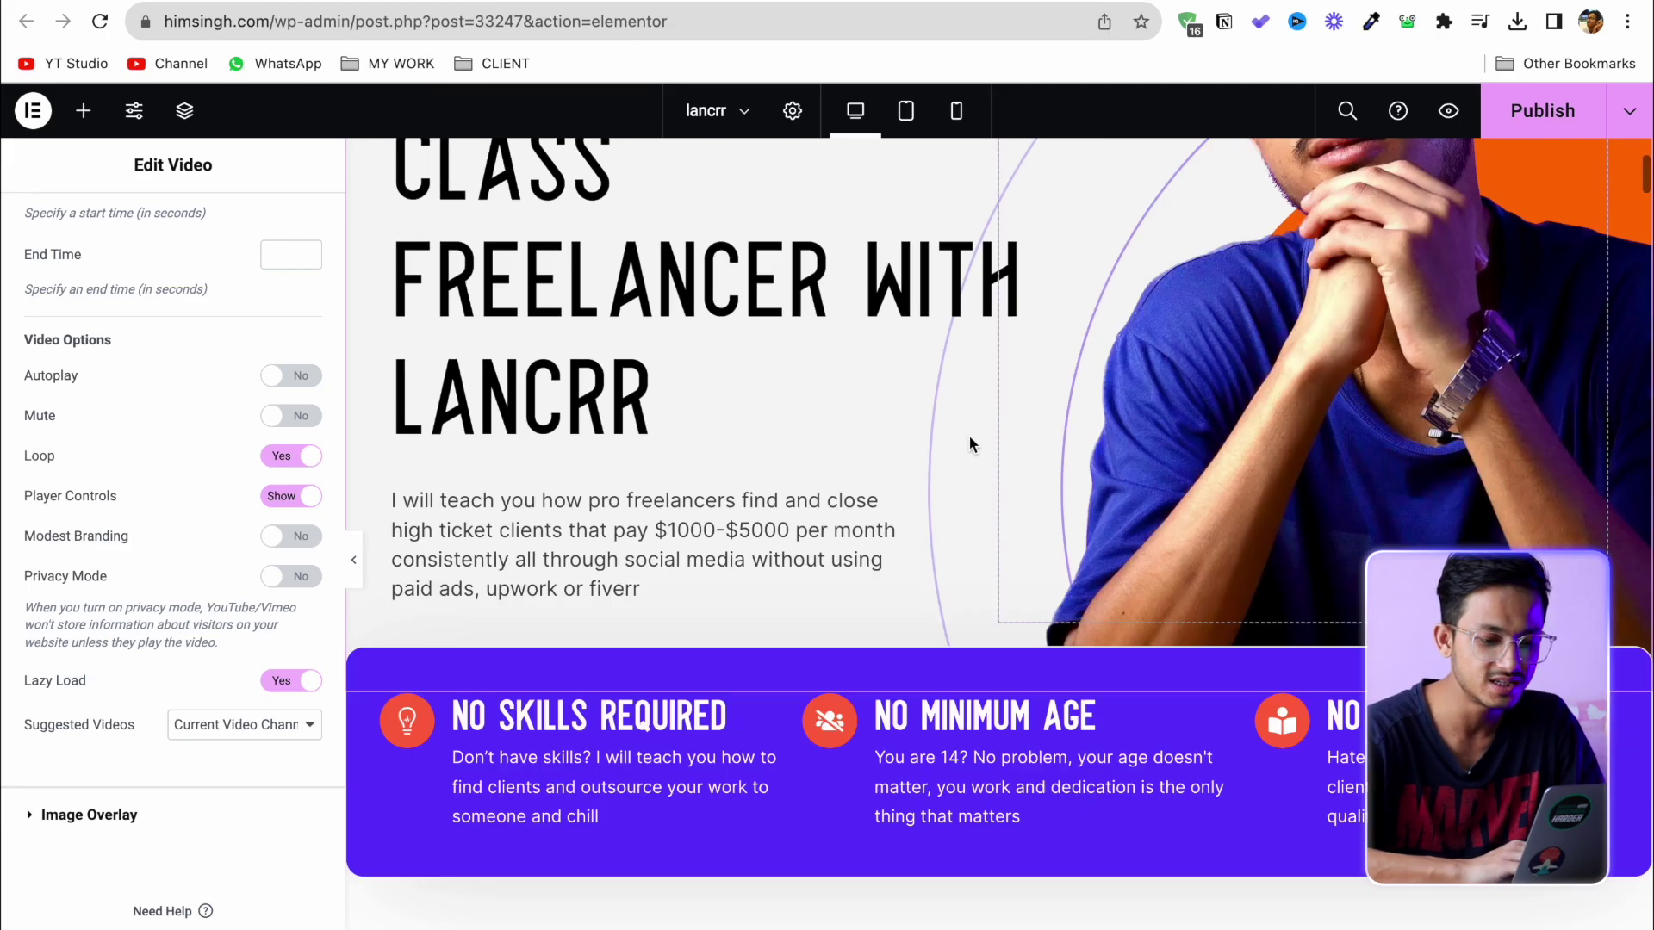
scroll(969, 436, up, 3)
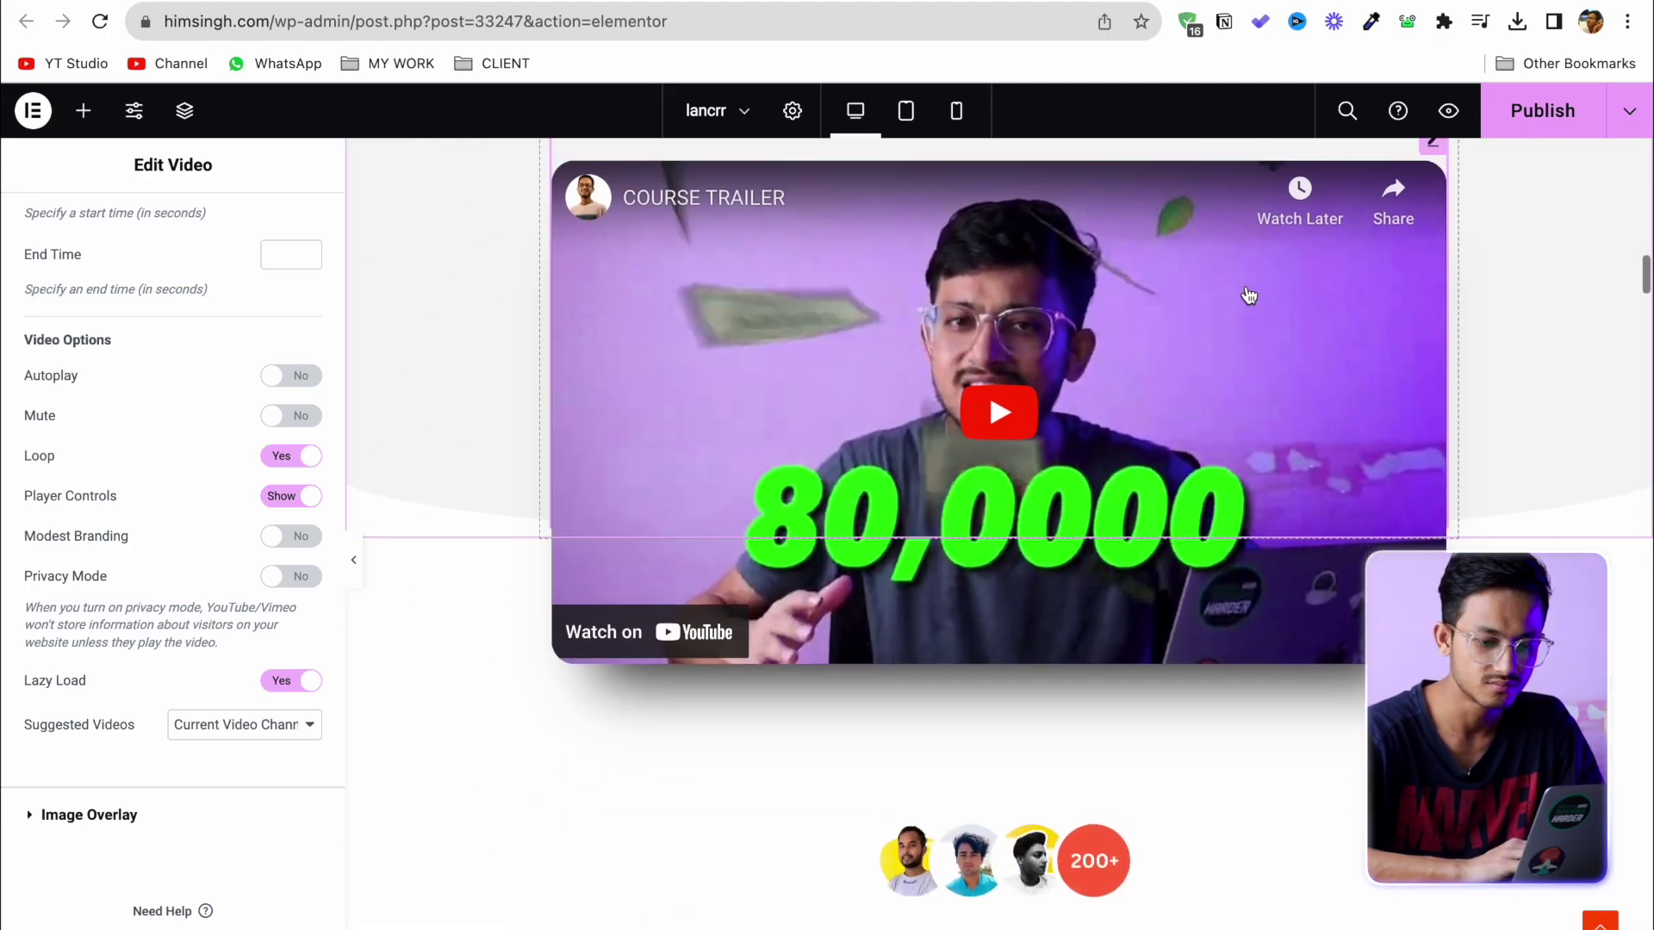
right_click(1435, 293)
click(1473, 879)
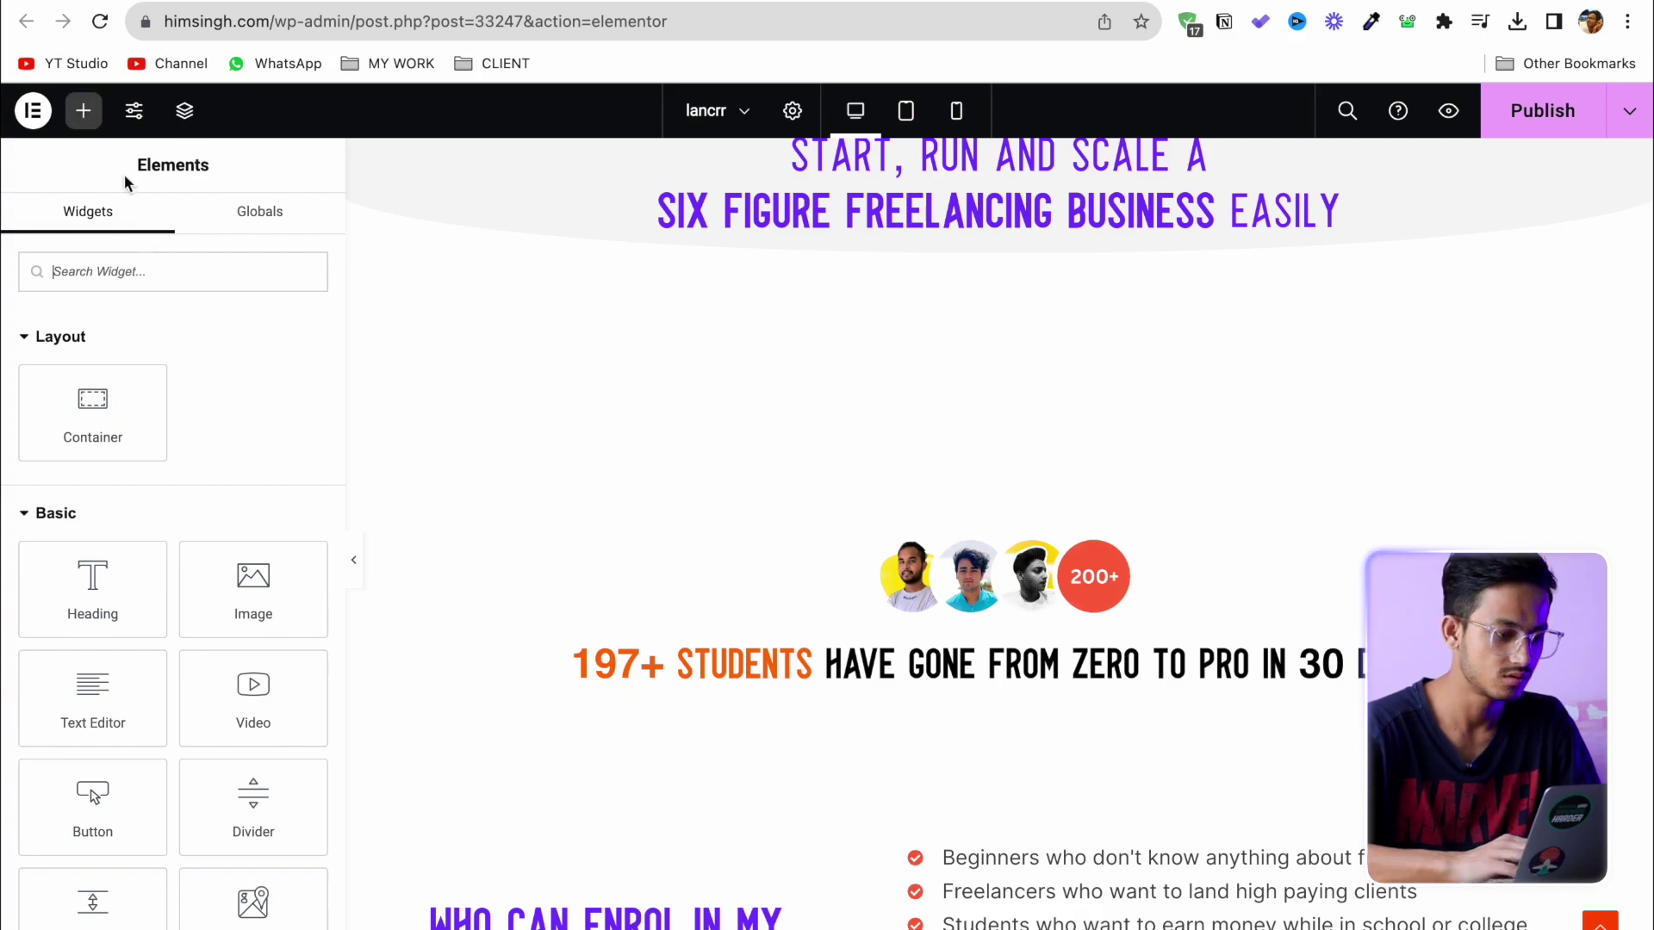
Place an HTML widget in the emptied video spot, paste the Vidzflow embed code into it, test playback and publish the page.
text(code)
drag(253, 358, 1150, 439)
key(ctrl+v)
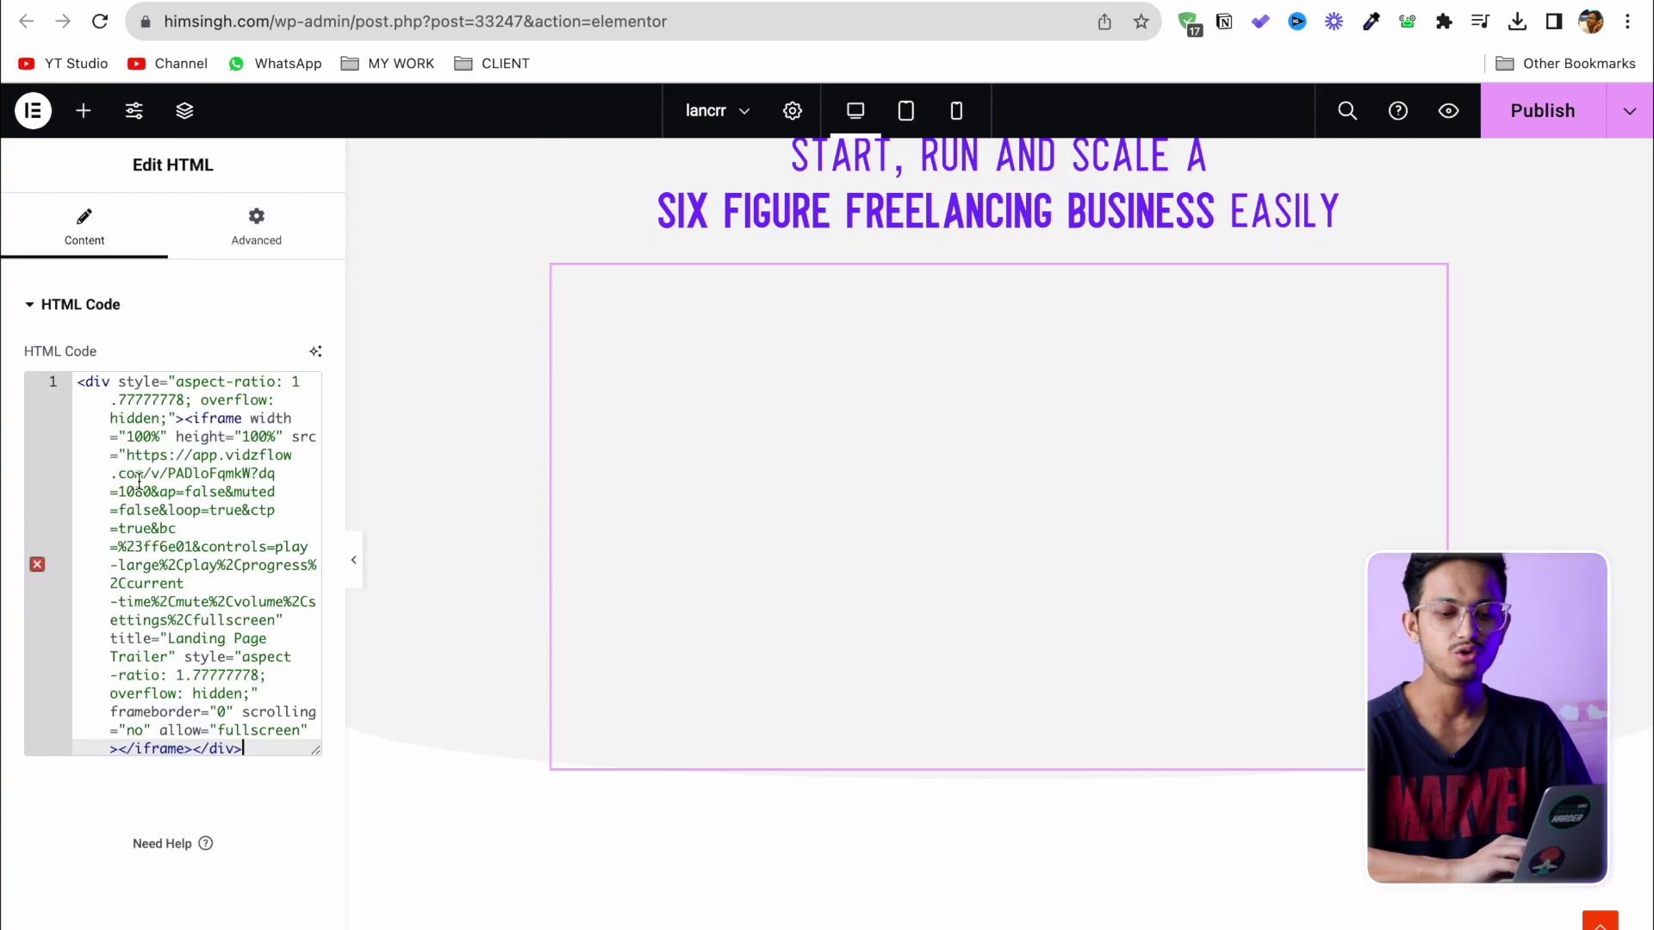
click(993, 498)
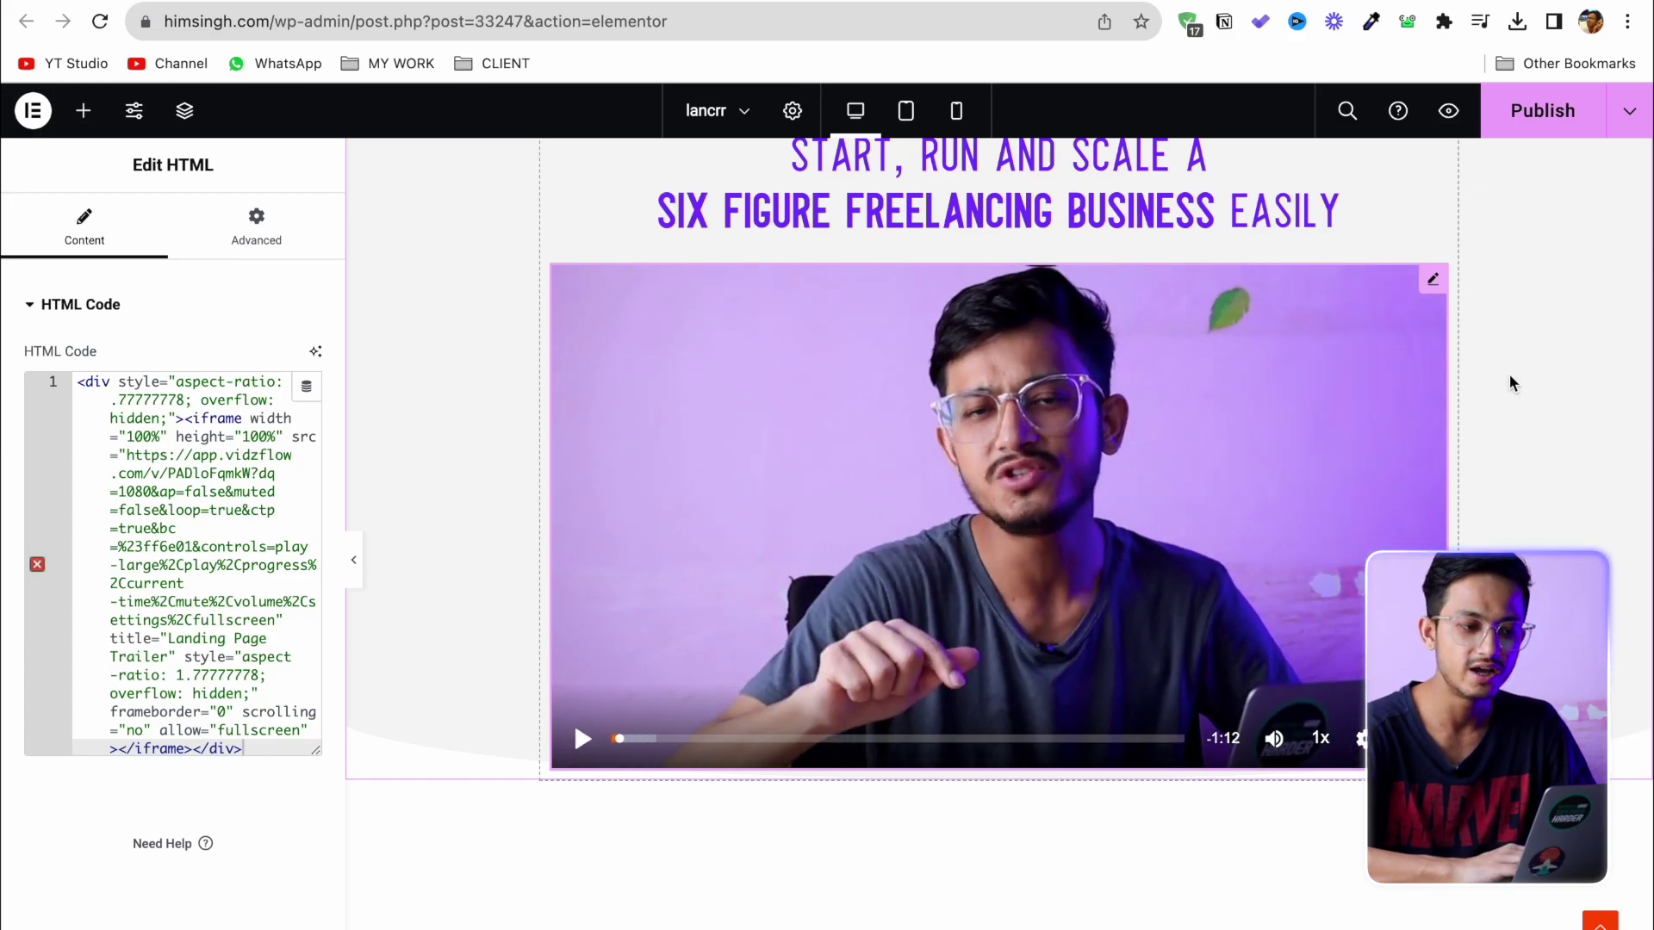
click(1546, 117)
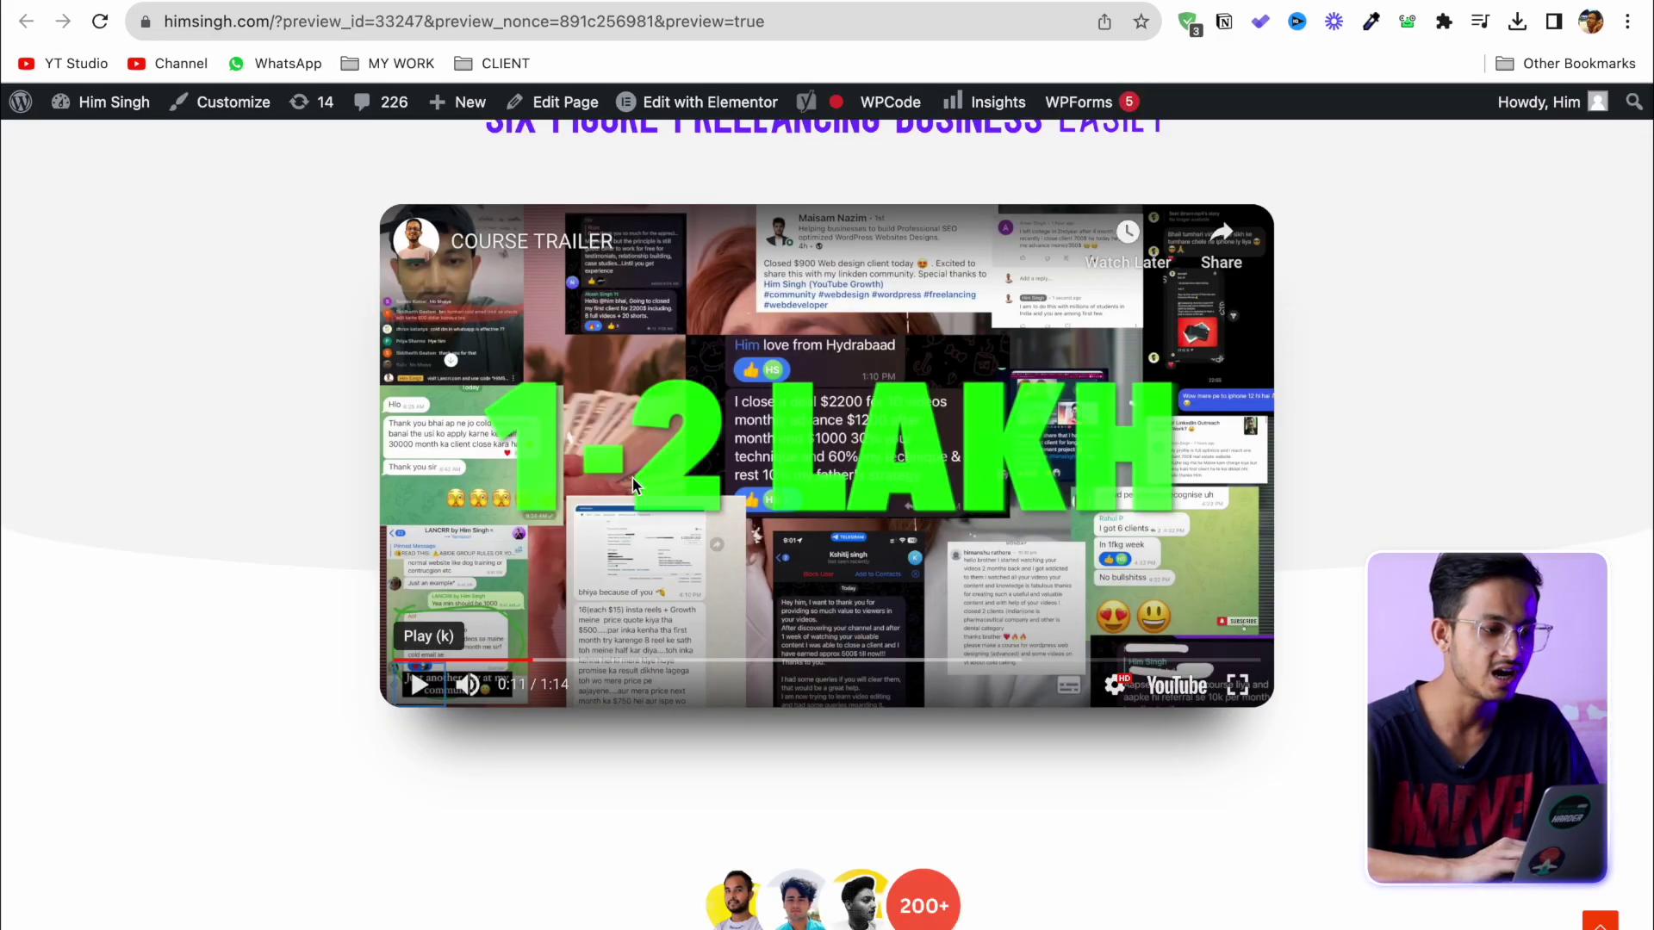
Reload the page preview, play the embedded trailer at 2x speed and pause it.
scroll(650, 487, up, 15)
key(super+r)
scroll(664, 486, down, 14)
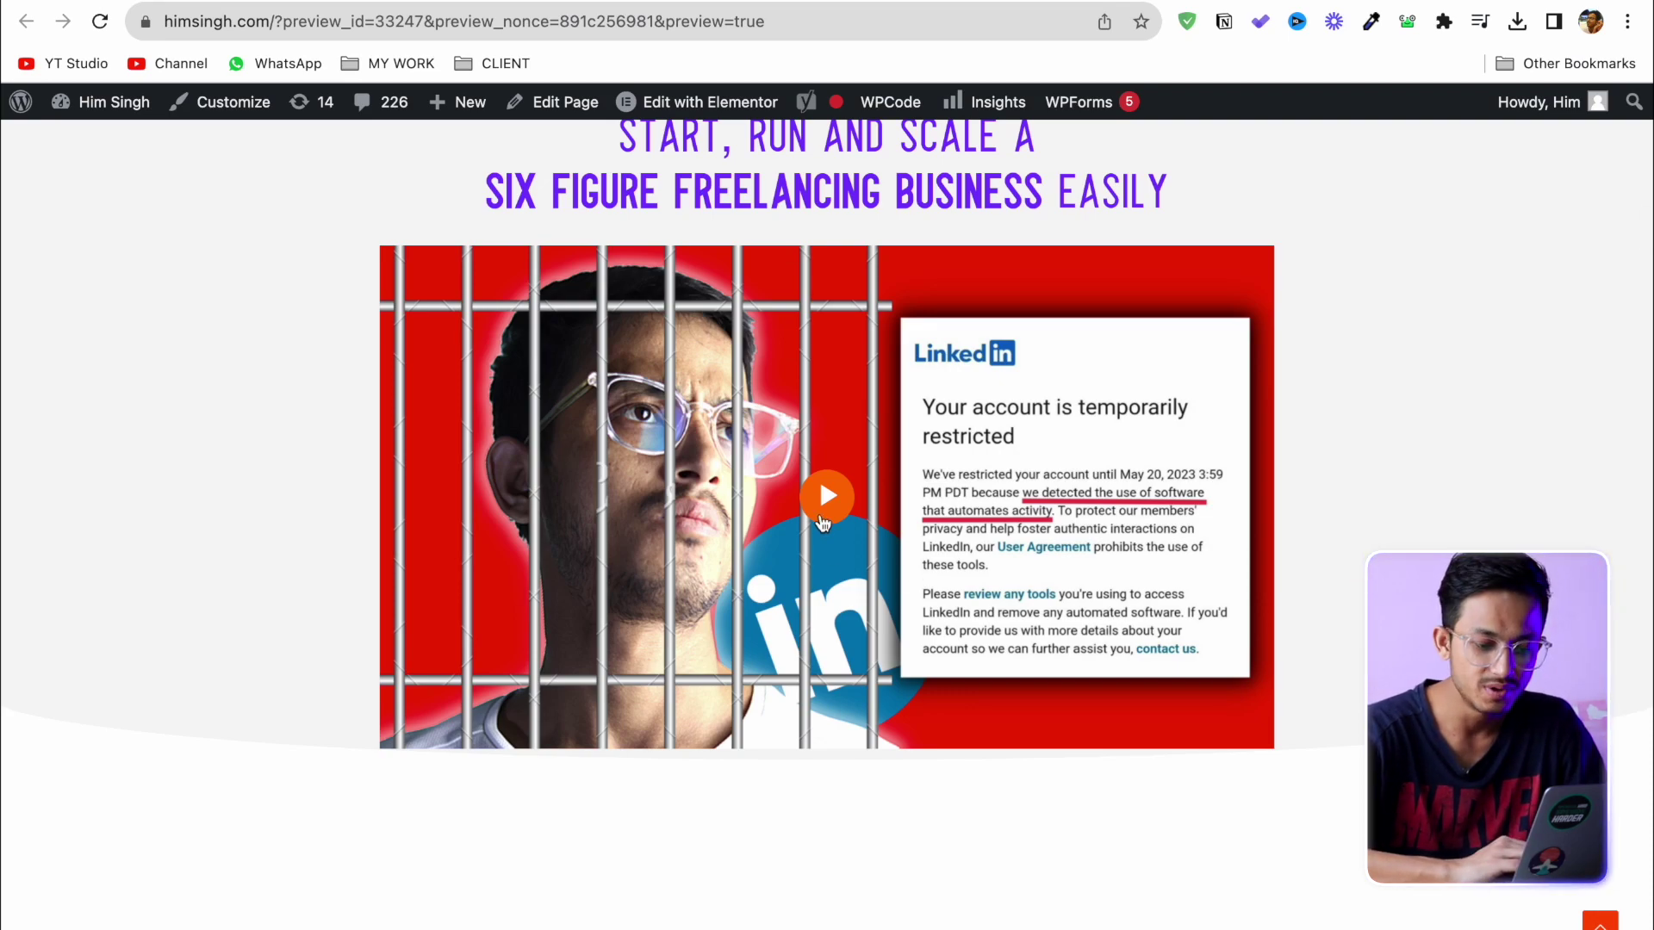
click(825, 498)
click(1153, 719)
click(1148, 617)
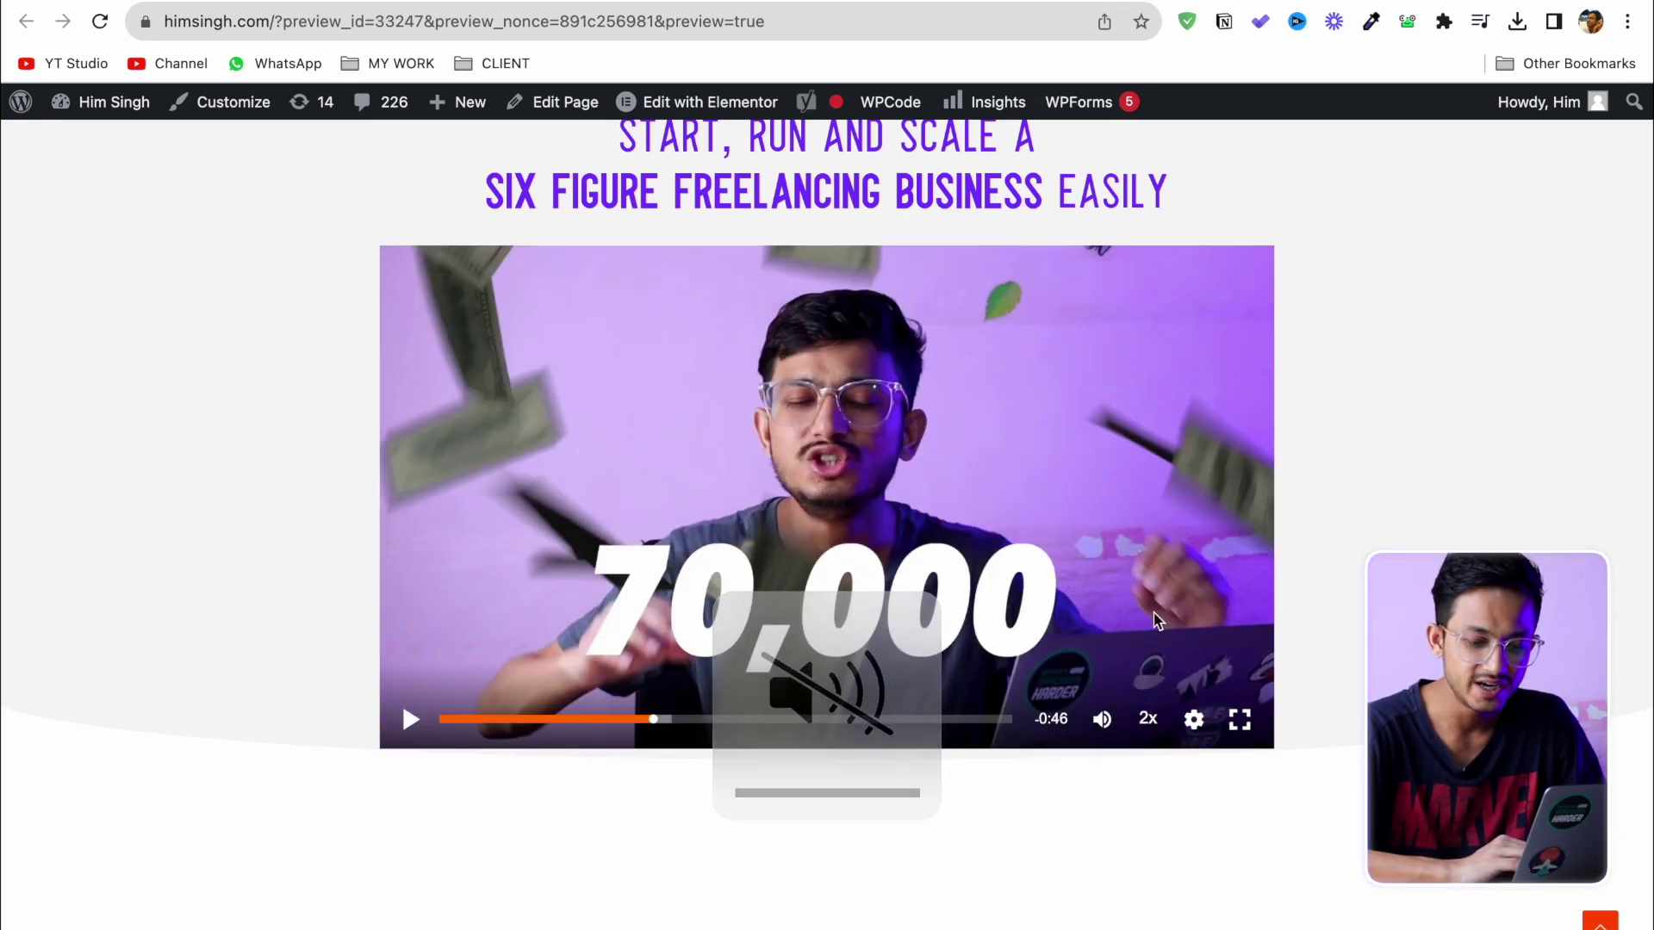
Check the embedded player's settings, view the trailer in full screen and return to the page.
click(1194, 720)
click(1218, 689)
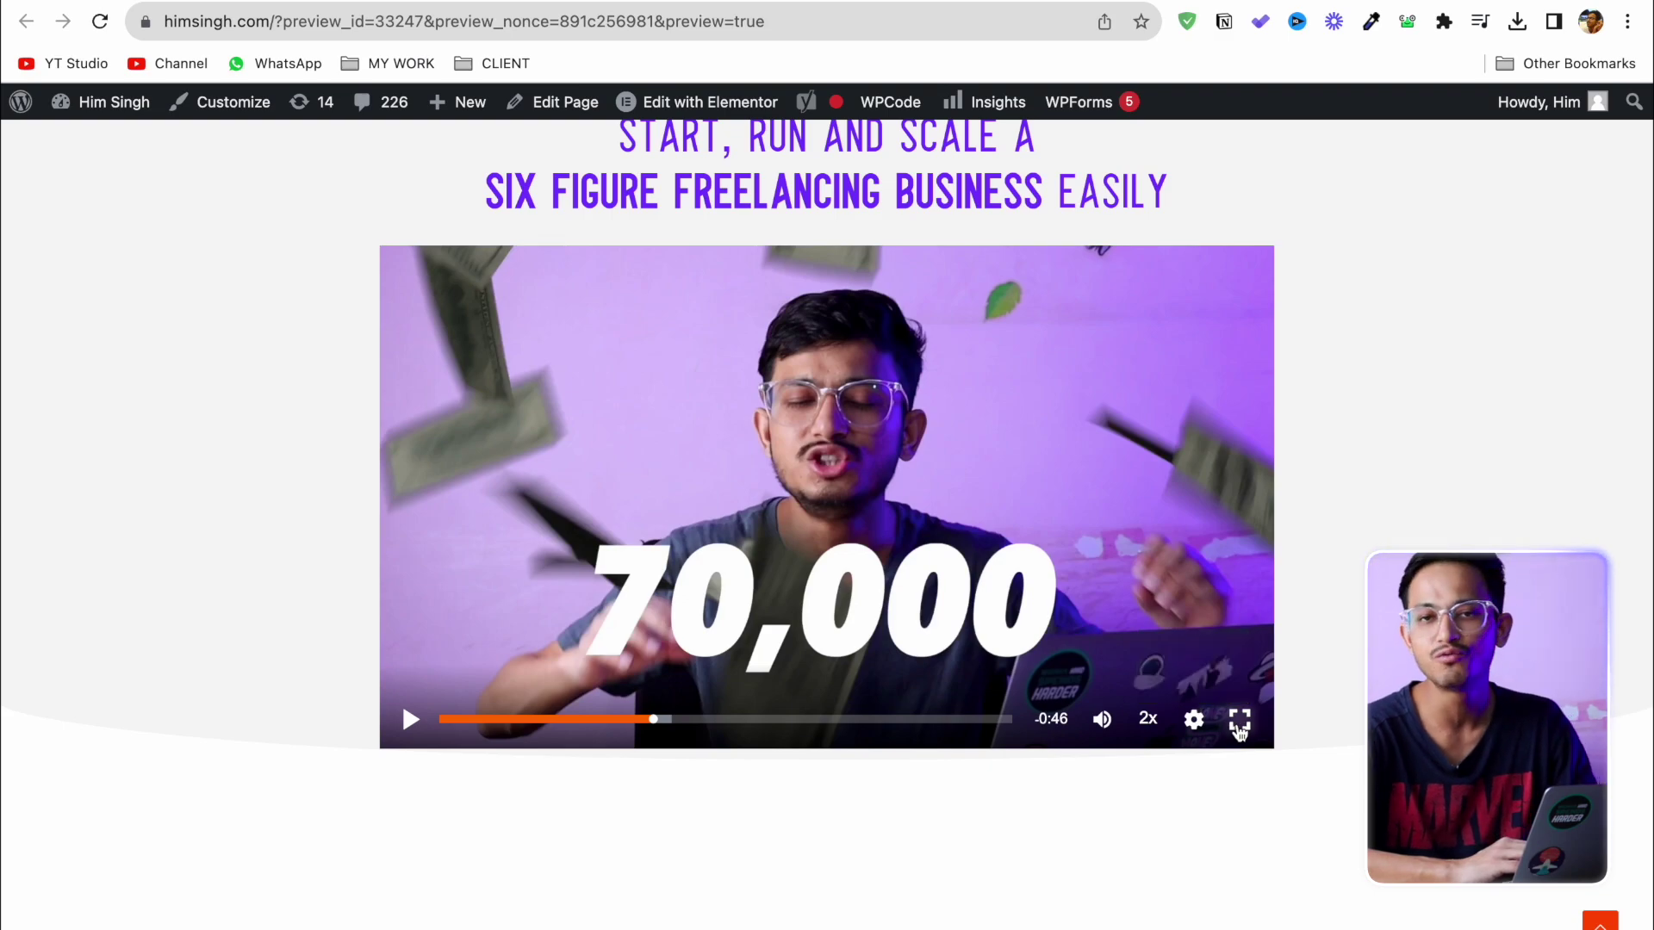
click(1240, 719)
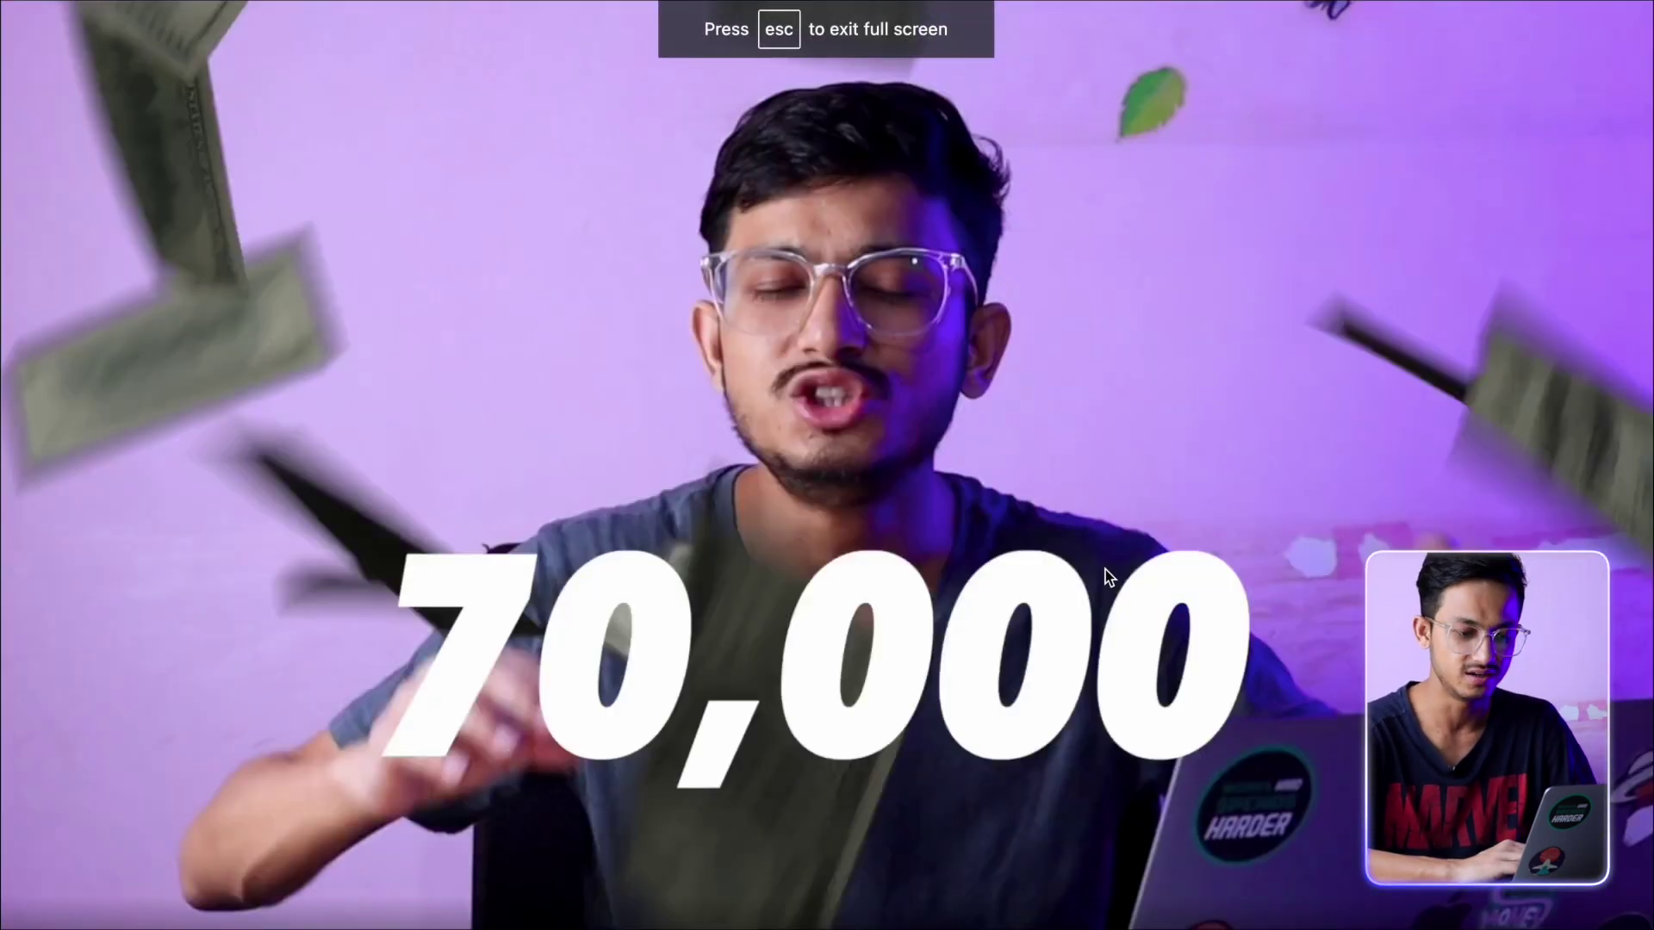
key(Escape)
Find the row of four vertical testimonial videos on the landing page and try to play each YouTube embed.
scroll(763, 513, down, 15)
scroll(762, 515, down, 20)
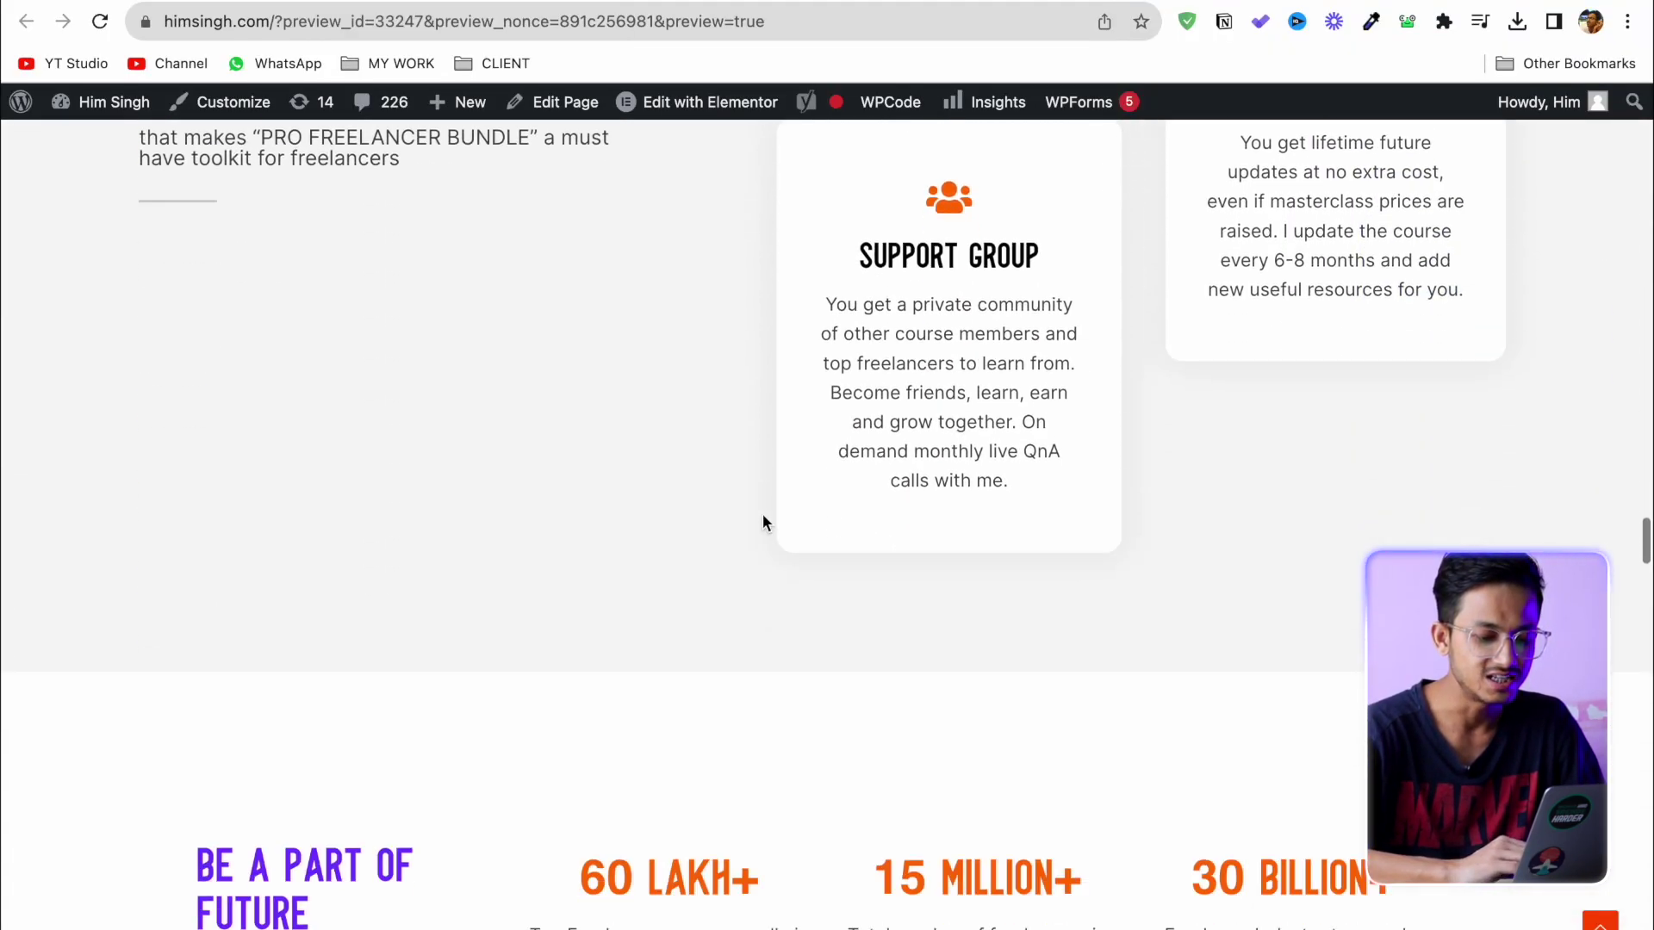
scroll(762, 516, down, 10)
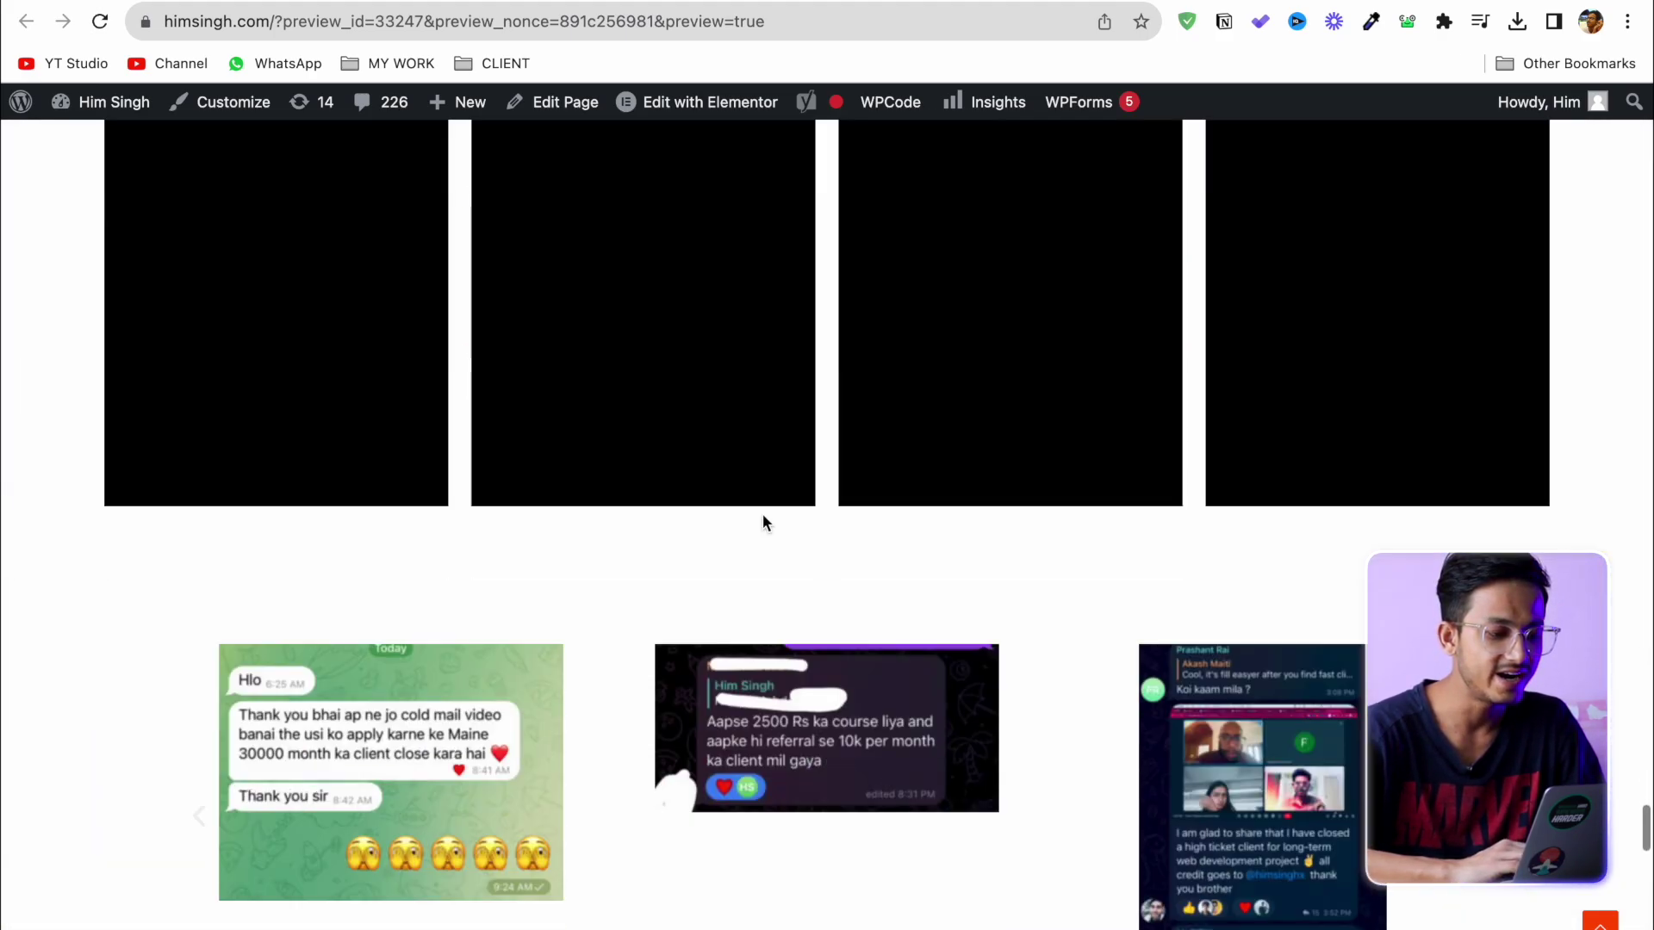
scroll(266, 439, up, 2)
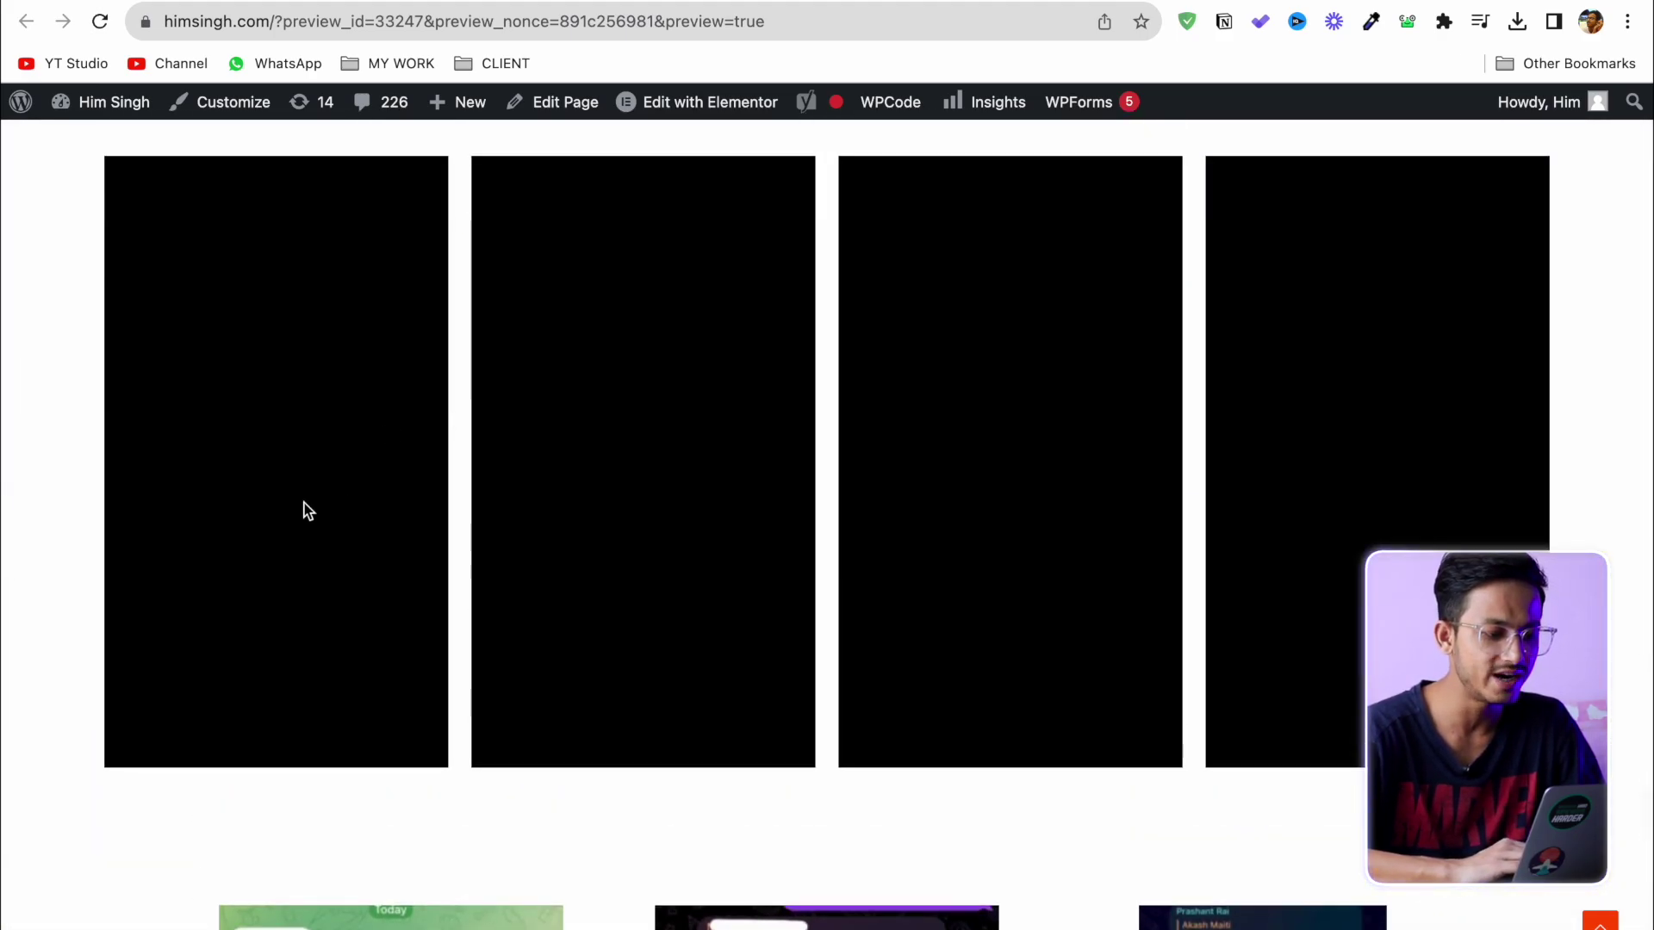
click(275, 462)
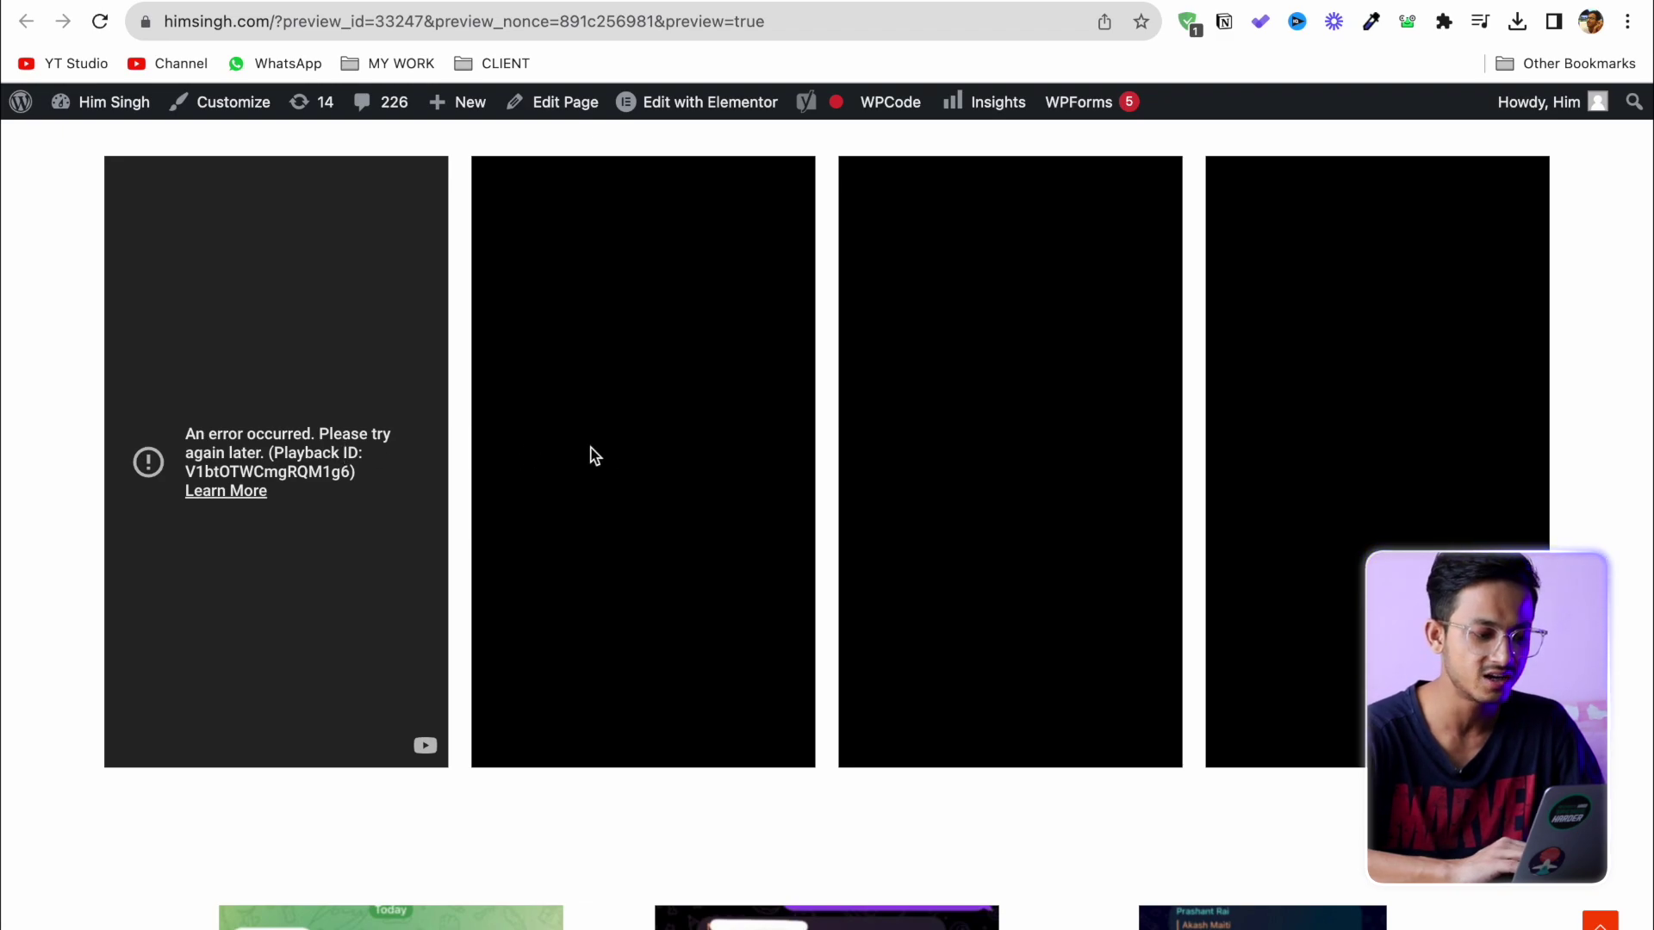
click(643, 488)
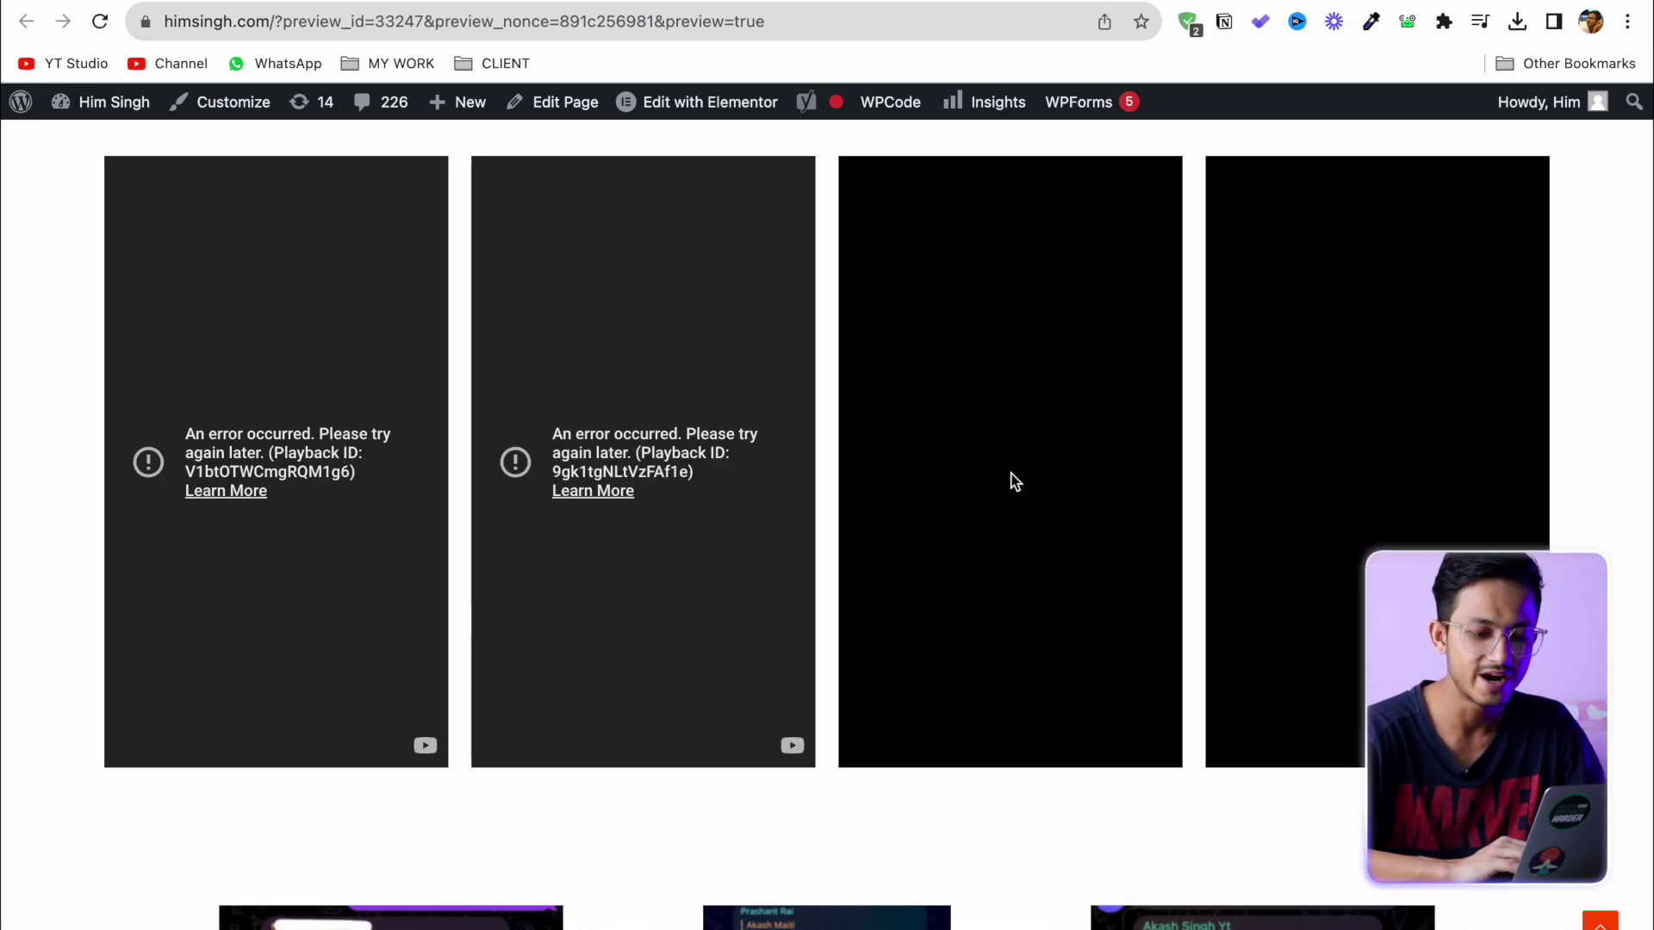
click(1038, 481)
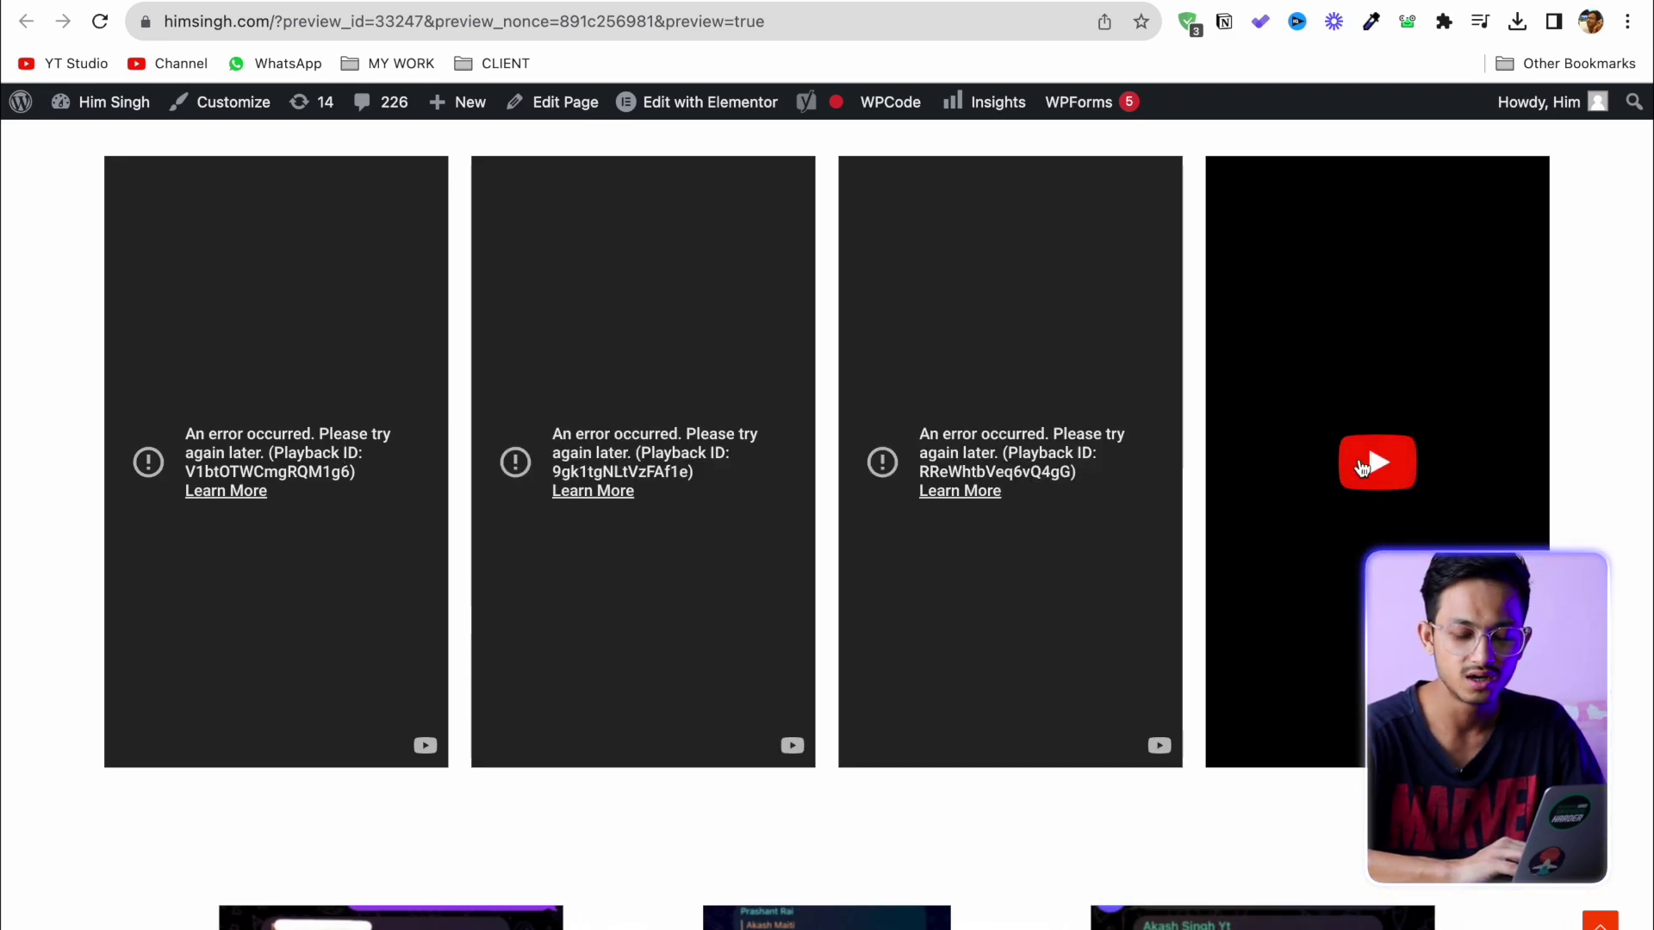
click(1357, 484)
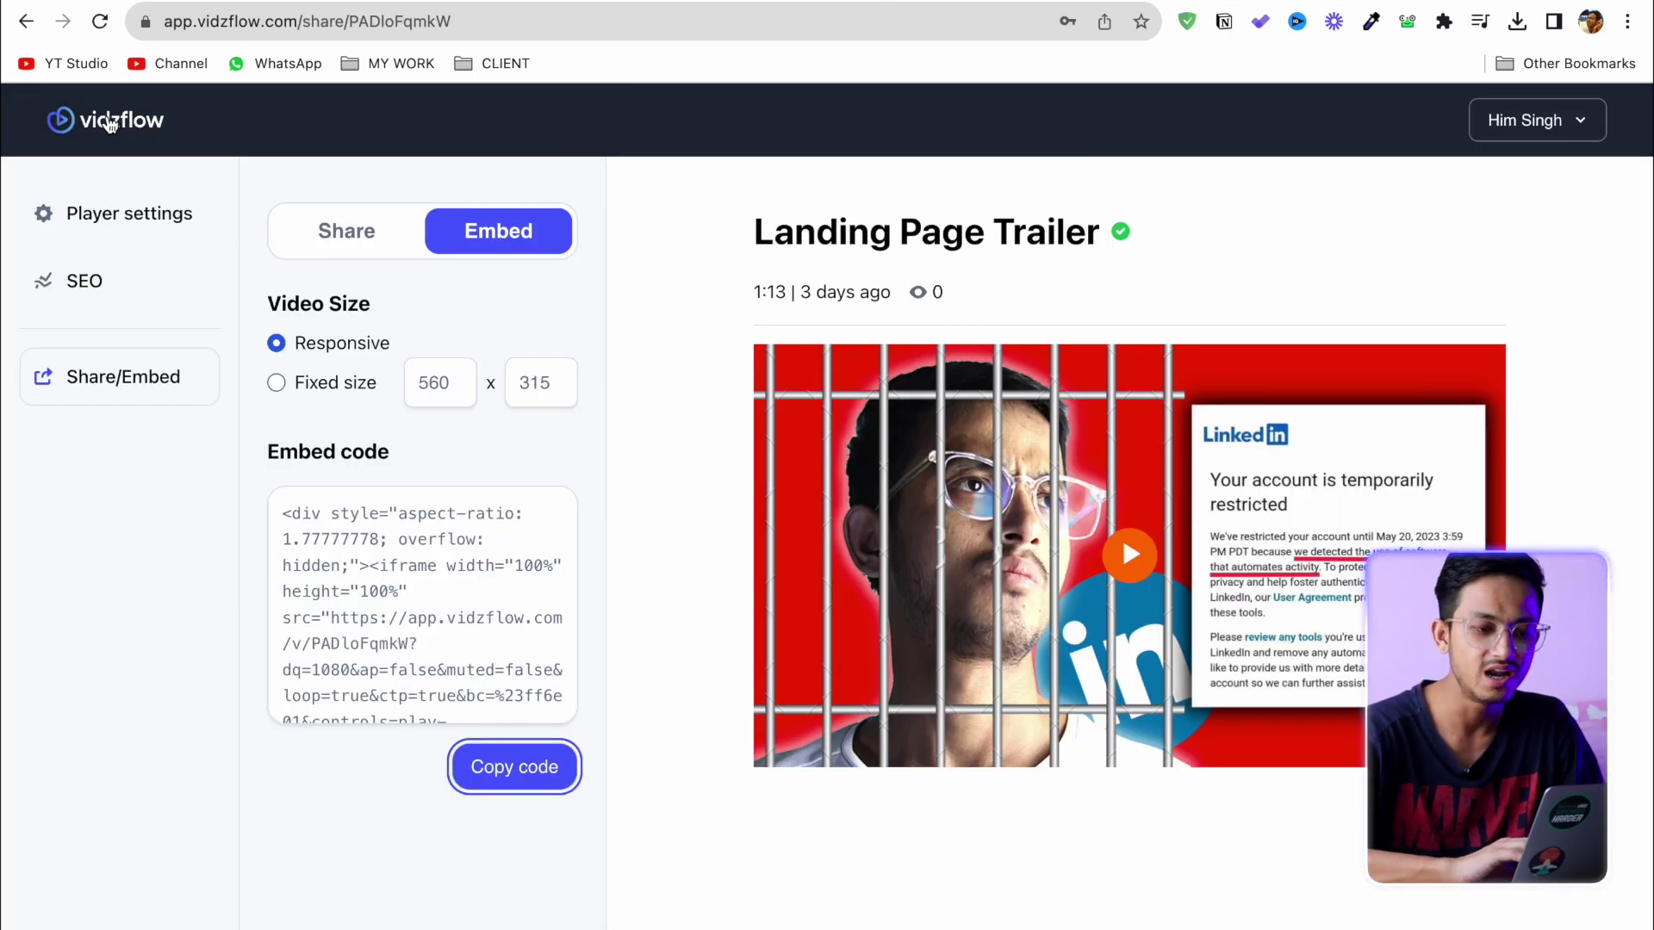
Return to the Vidzflow video list and upload the video files from the lp testimonials folder.
click(109, 125)
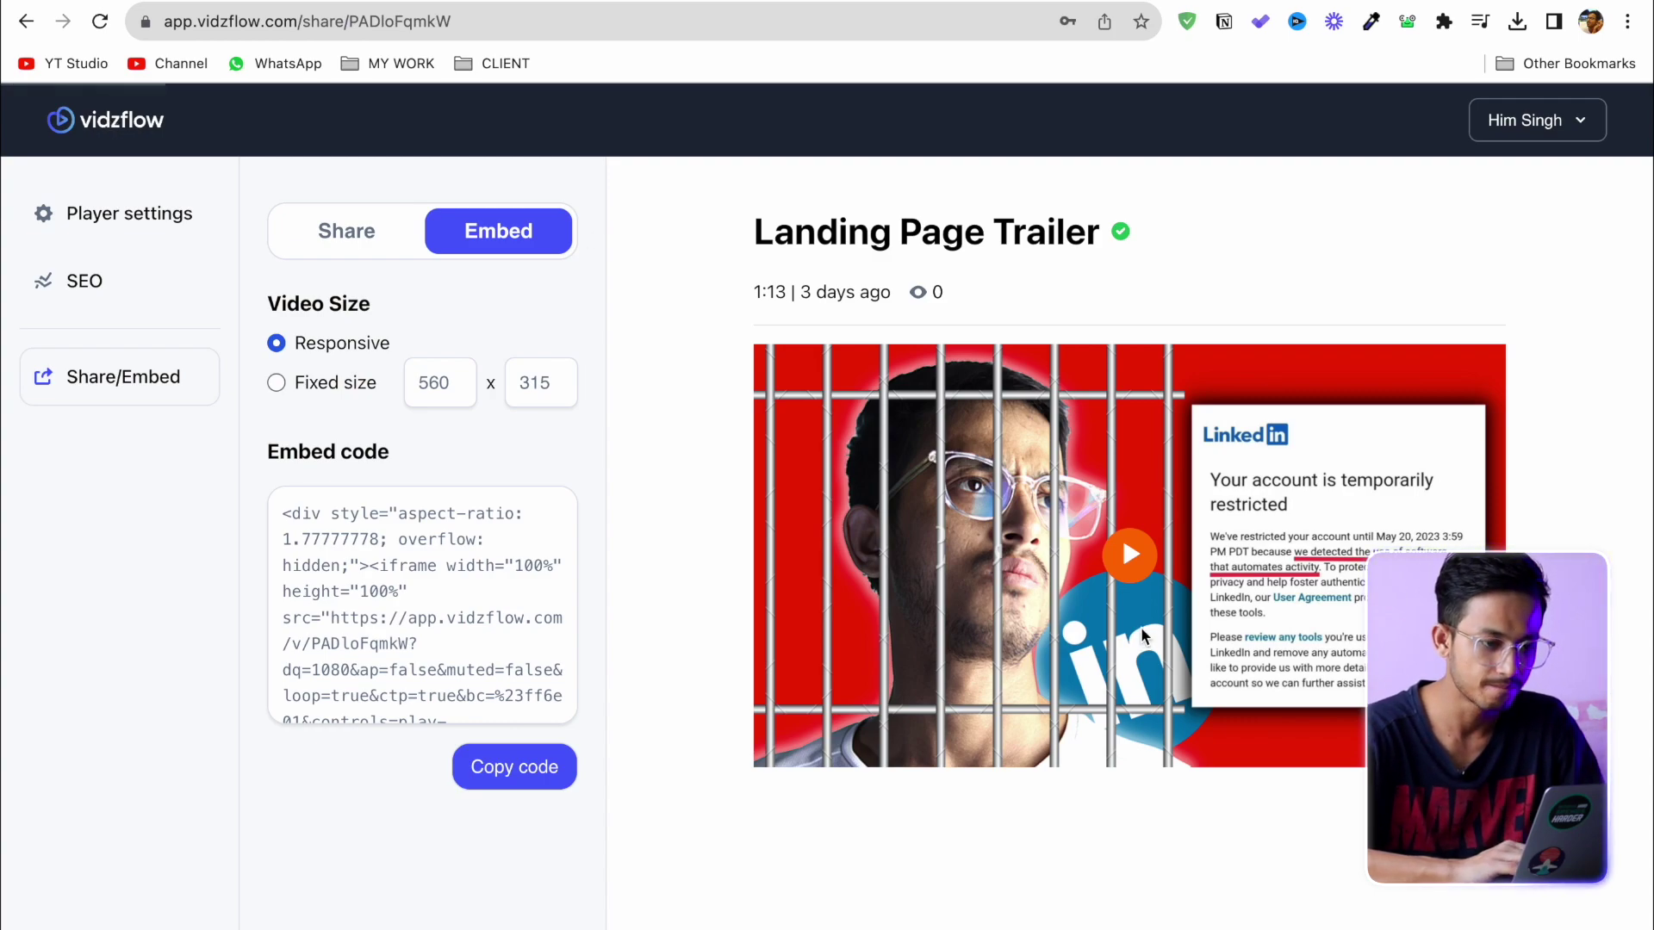
click(825, 263)
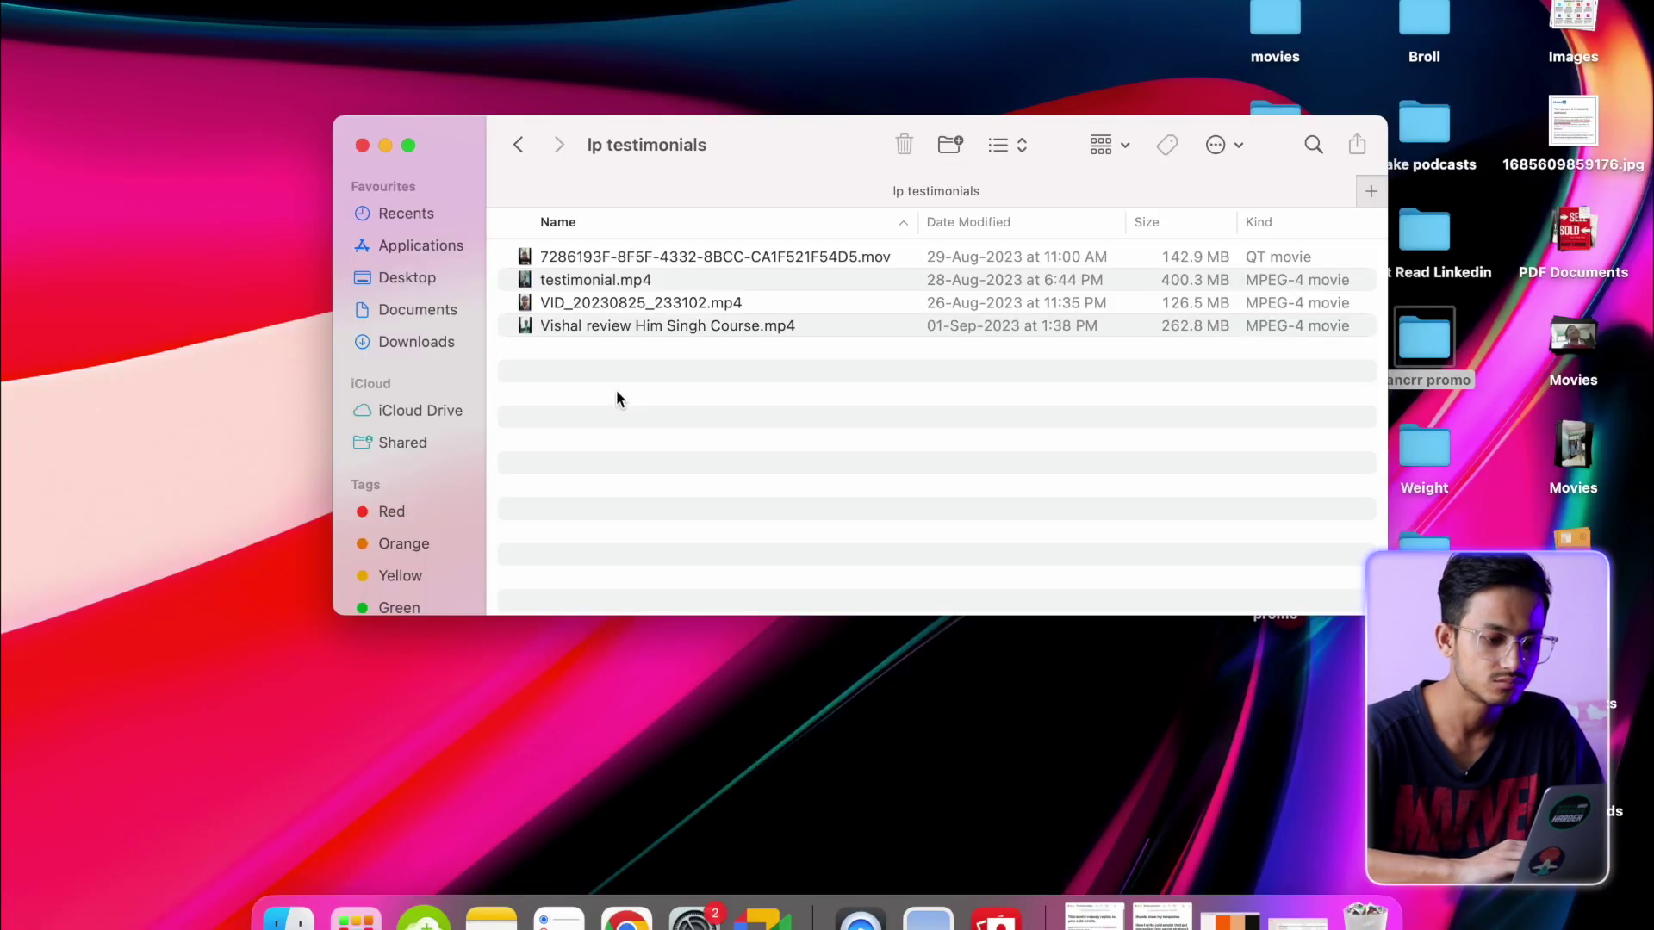
drag(617, 390, 852, 434)
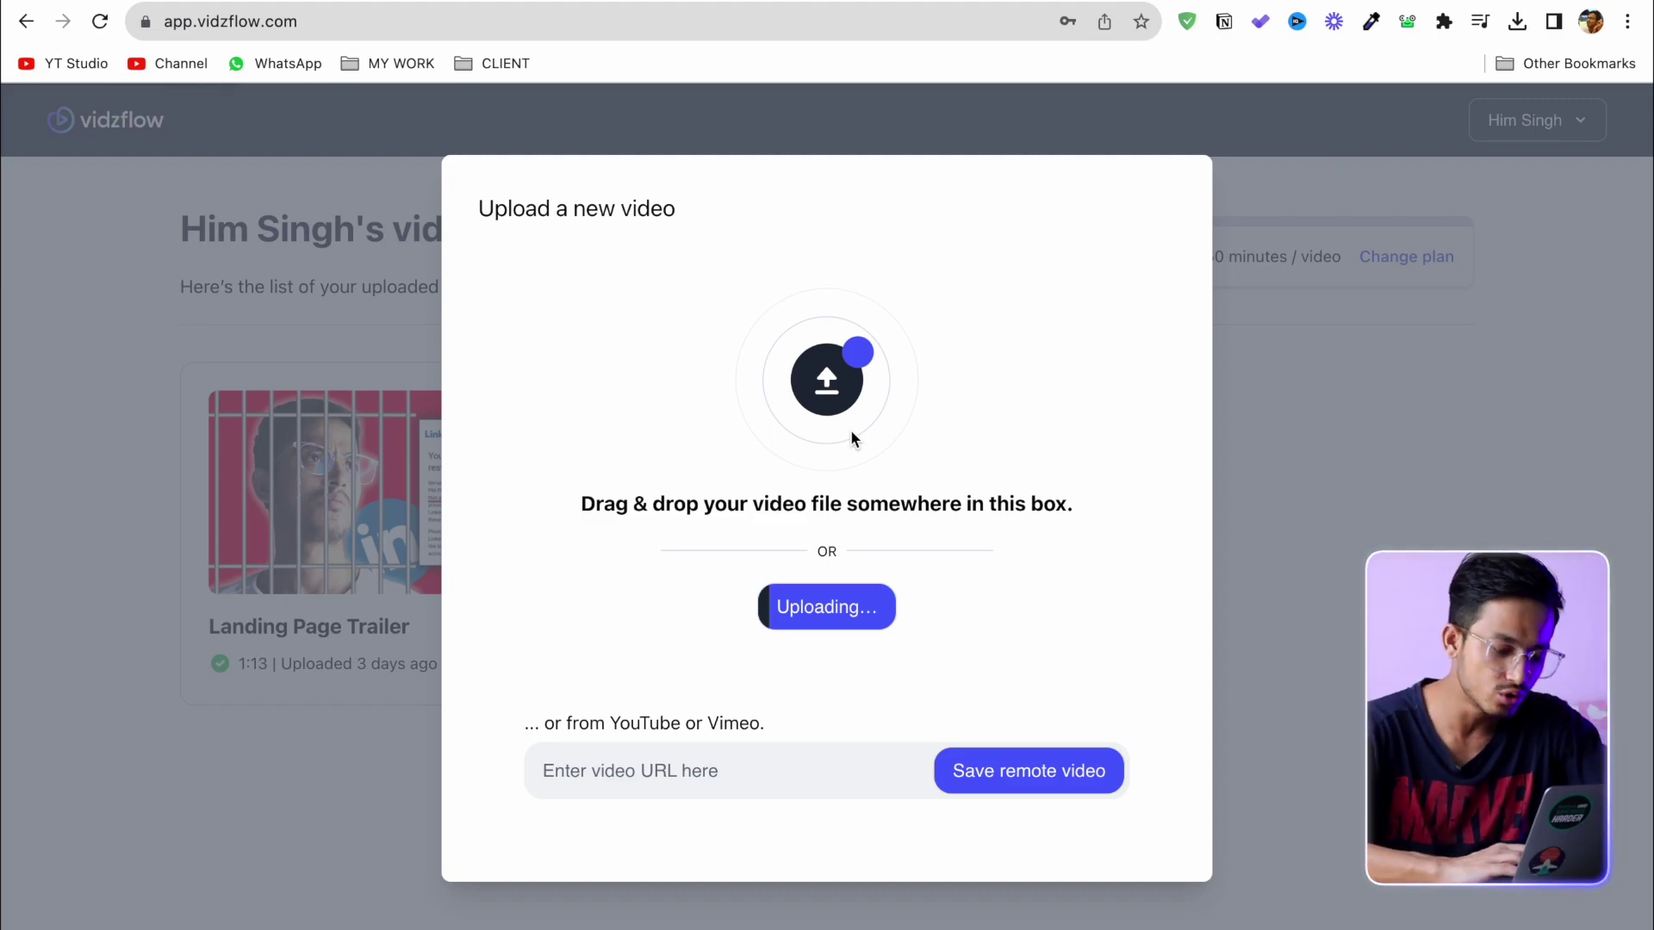
click(601, 771)
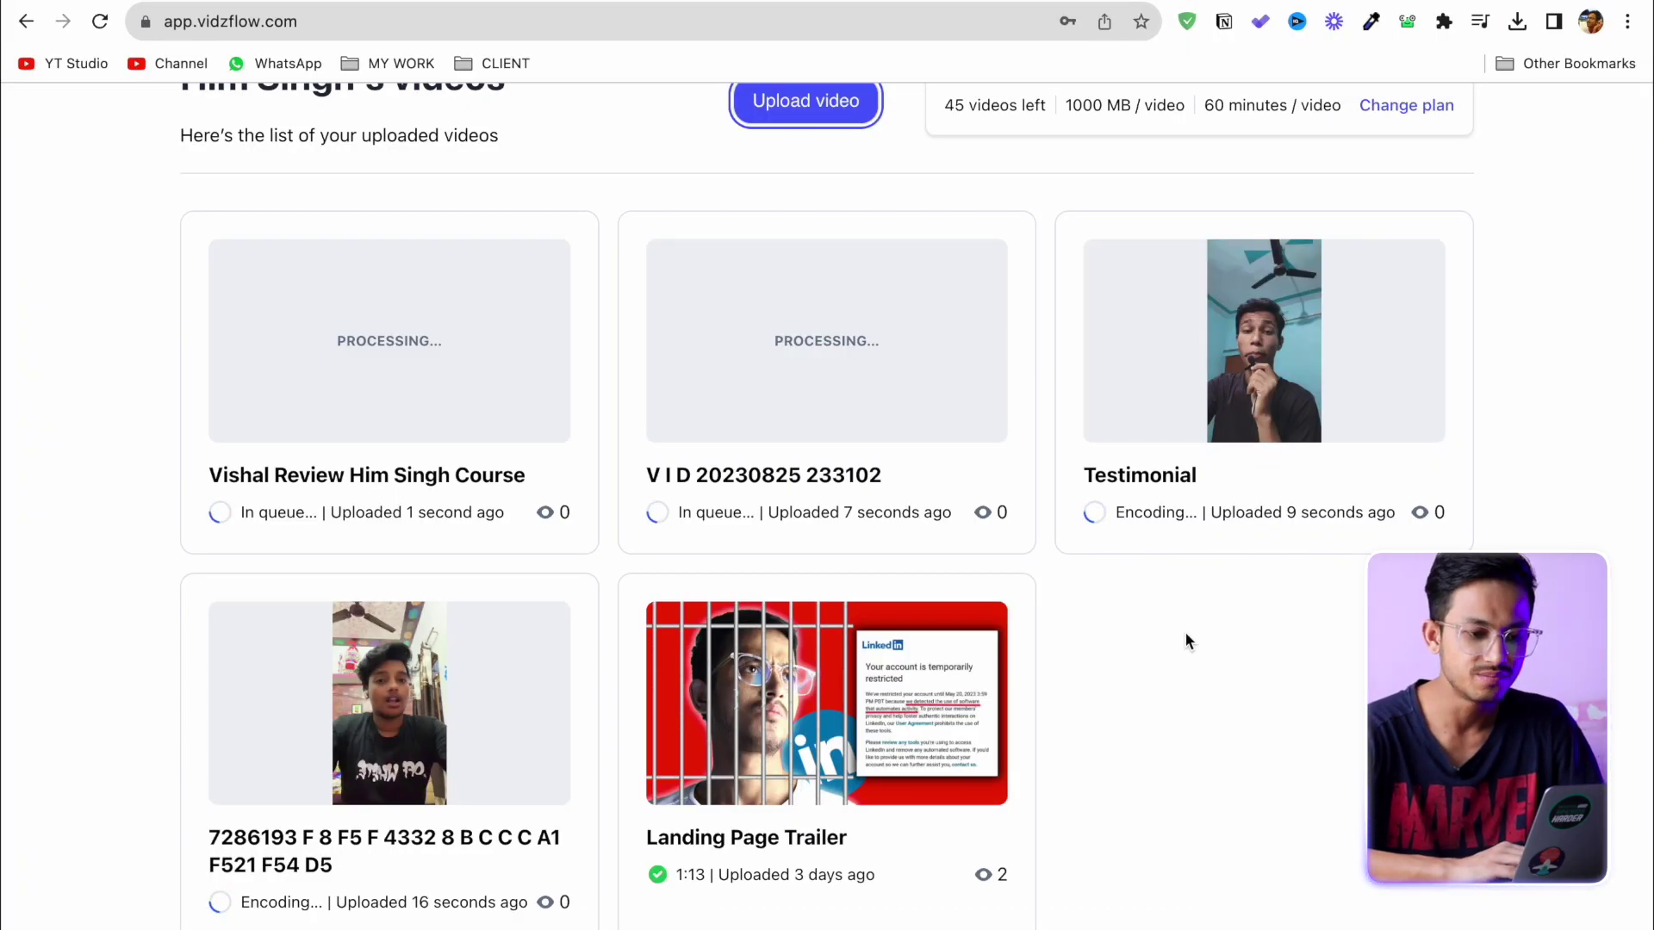
Check the uploaded videos in the list, open Testimonial and review its player settings.
scroll(1186, 642, up, 1)
scroll(1185, 641, down, 2)
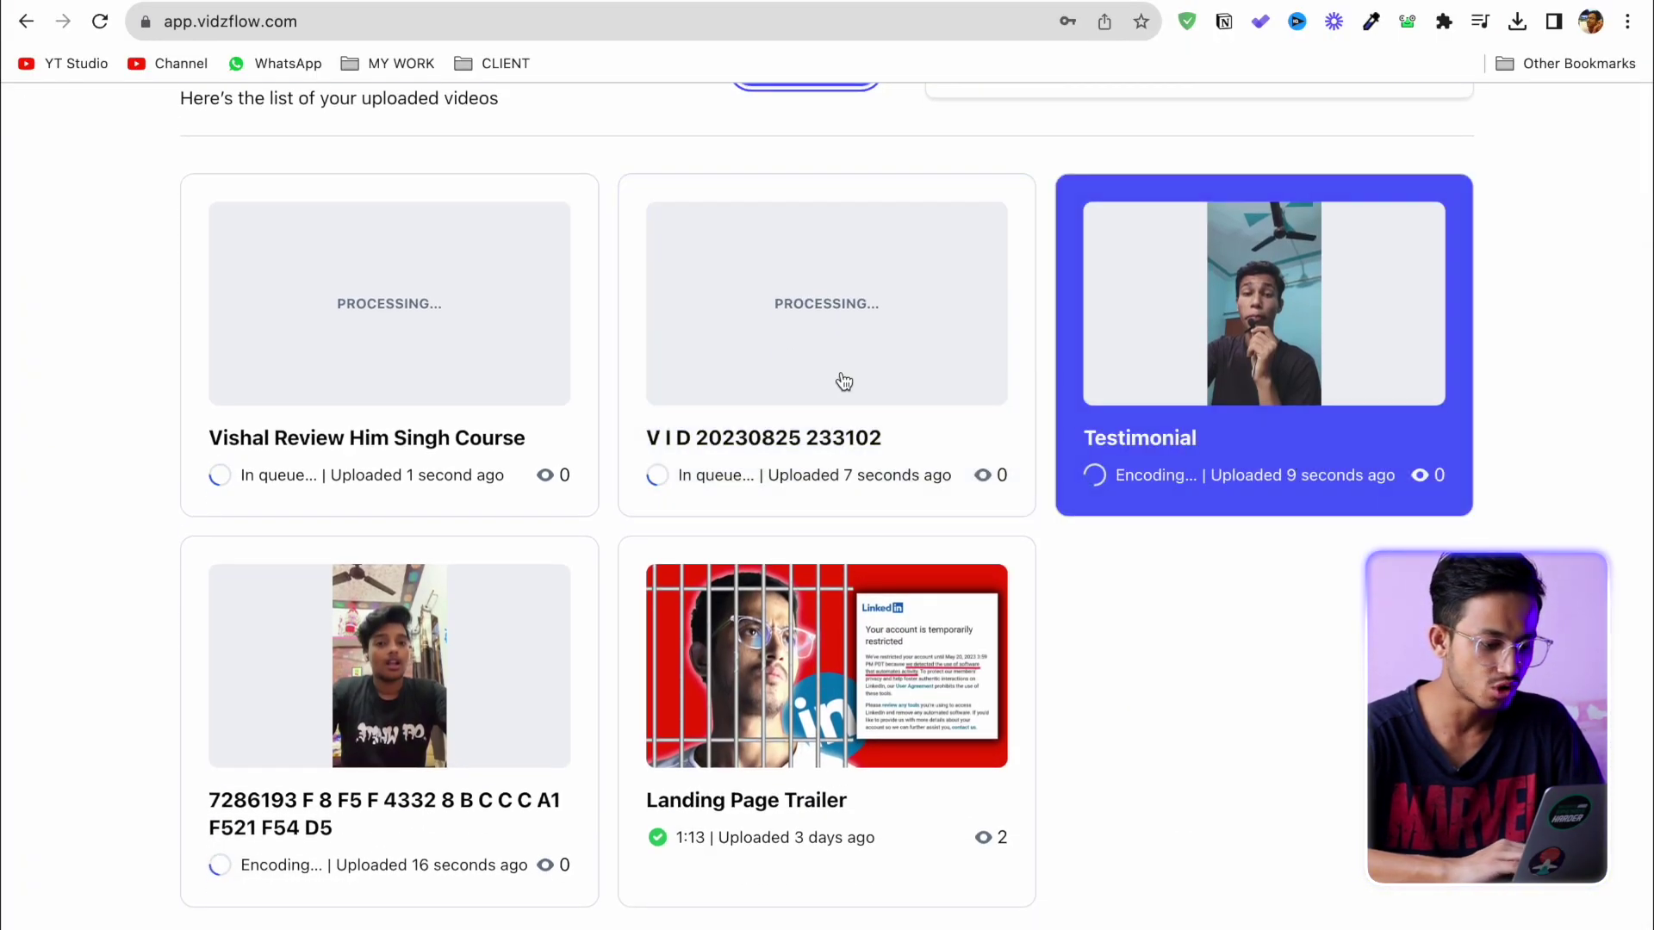
click(1289, 344)
scroll(709, 552, down, 5)
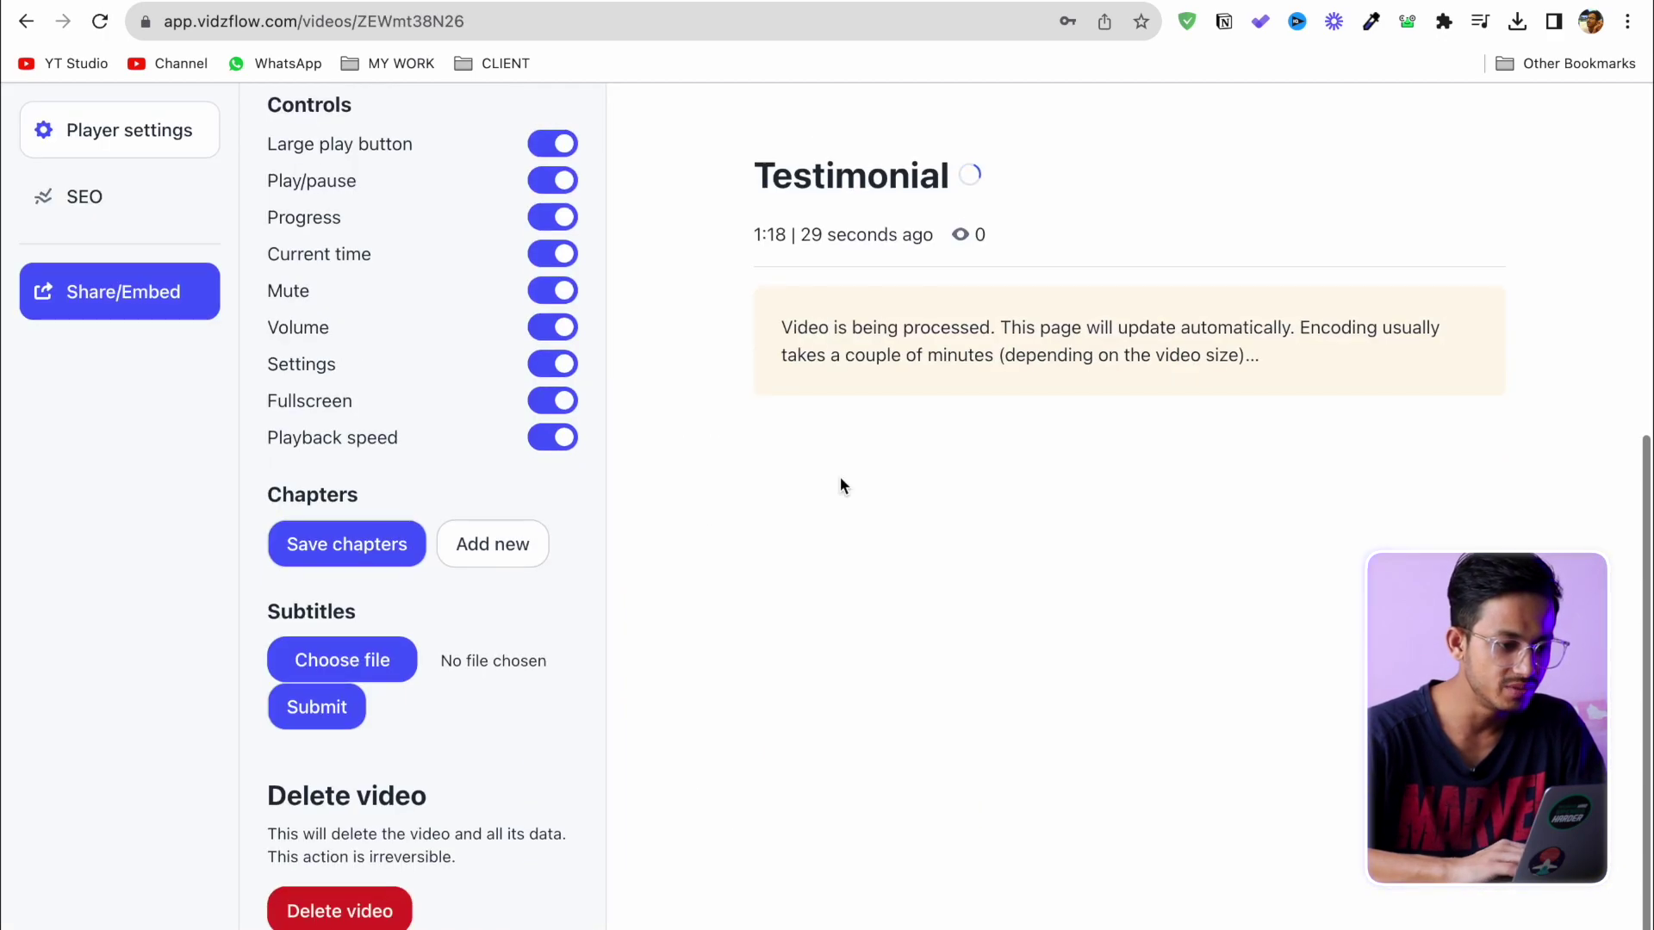
scroll(677, 522, up, 5)
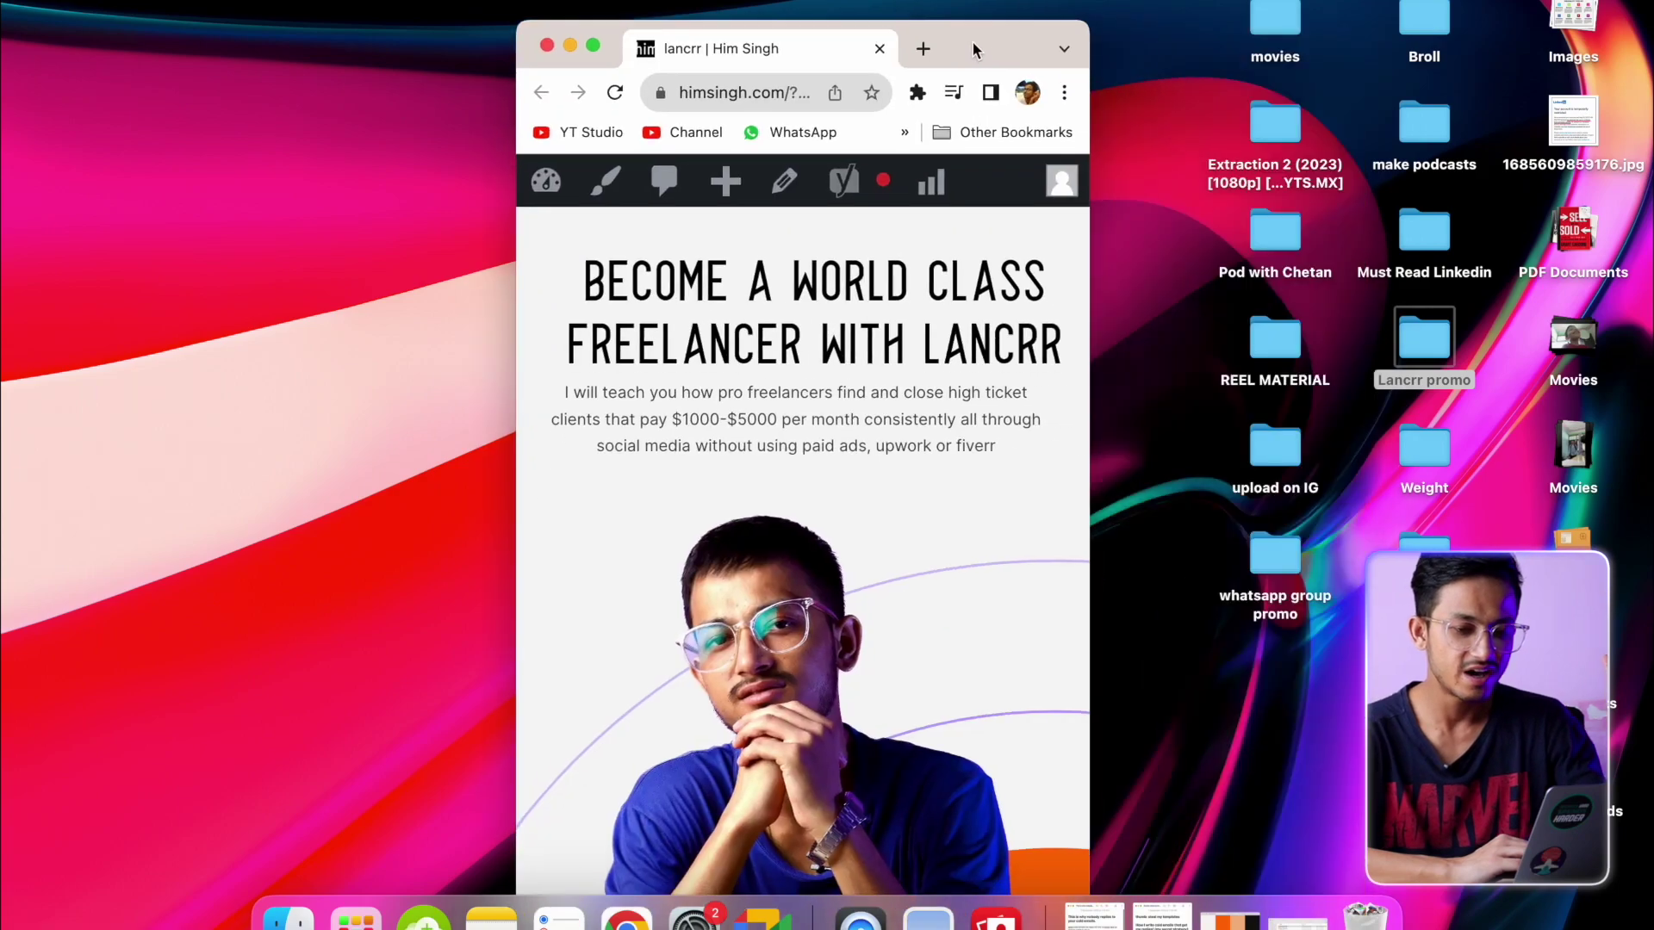
Play the embedded trailer on the landing page in a narrow, phone-width browser window.
drag(973, 49, 969, 25)
scroll(988, 362, down, 20)
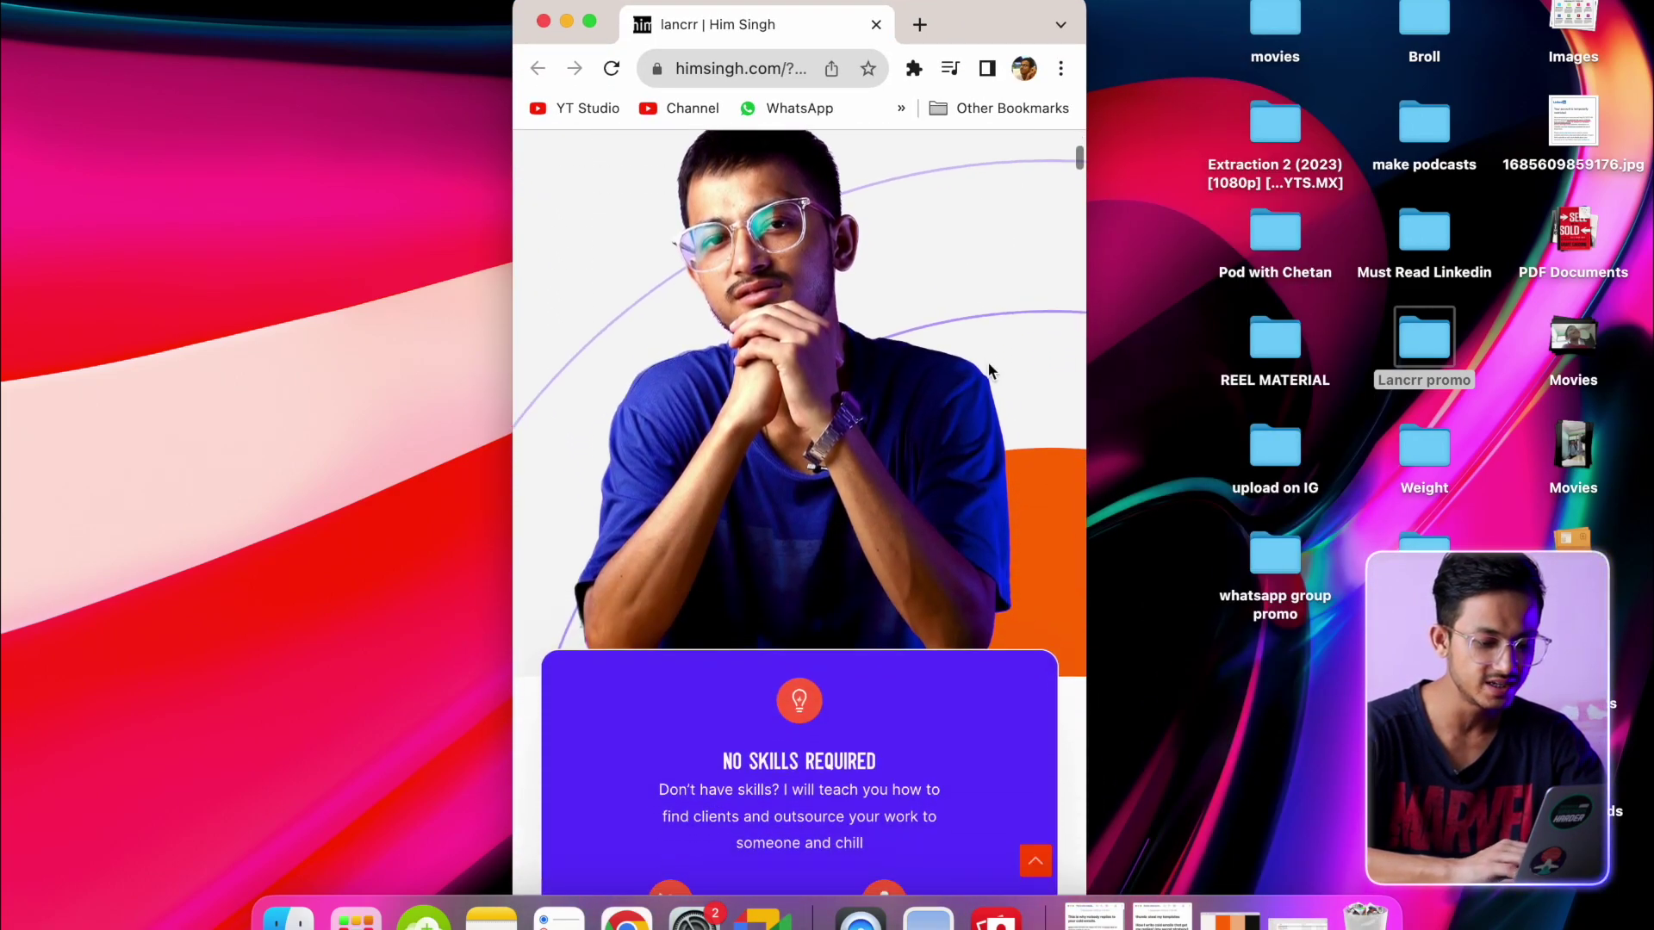
scroll(987, 360, down, 1)
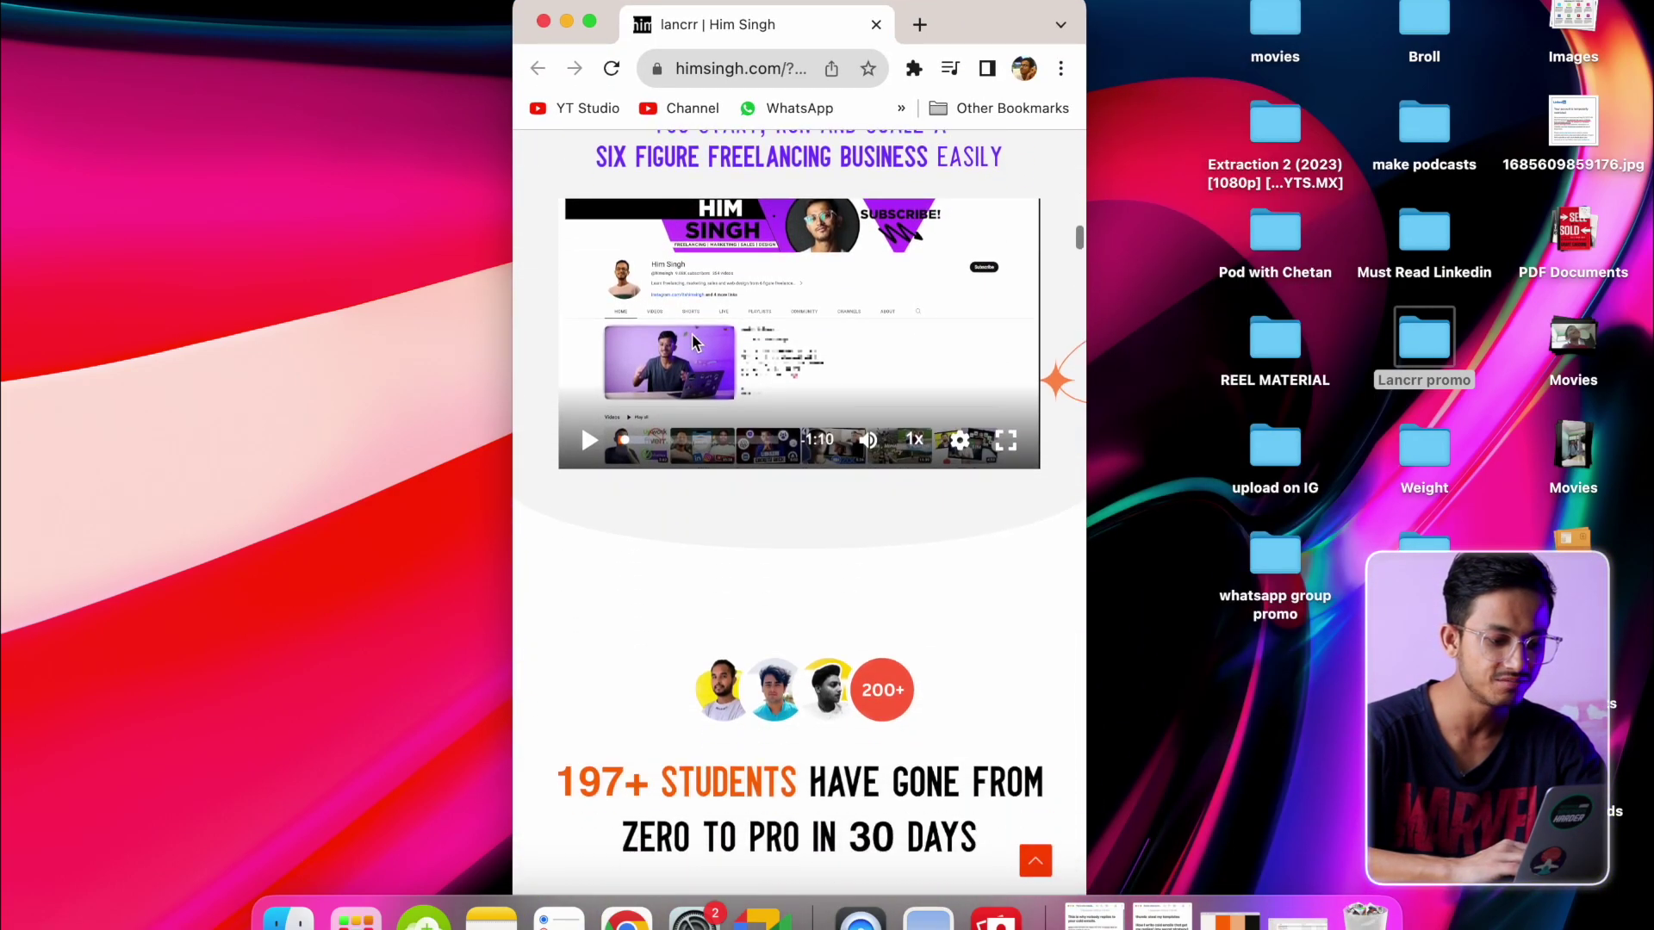
click(588, 440)
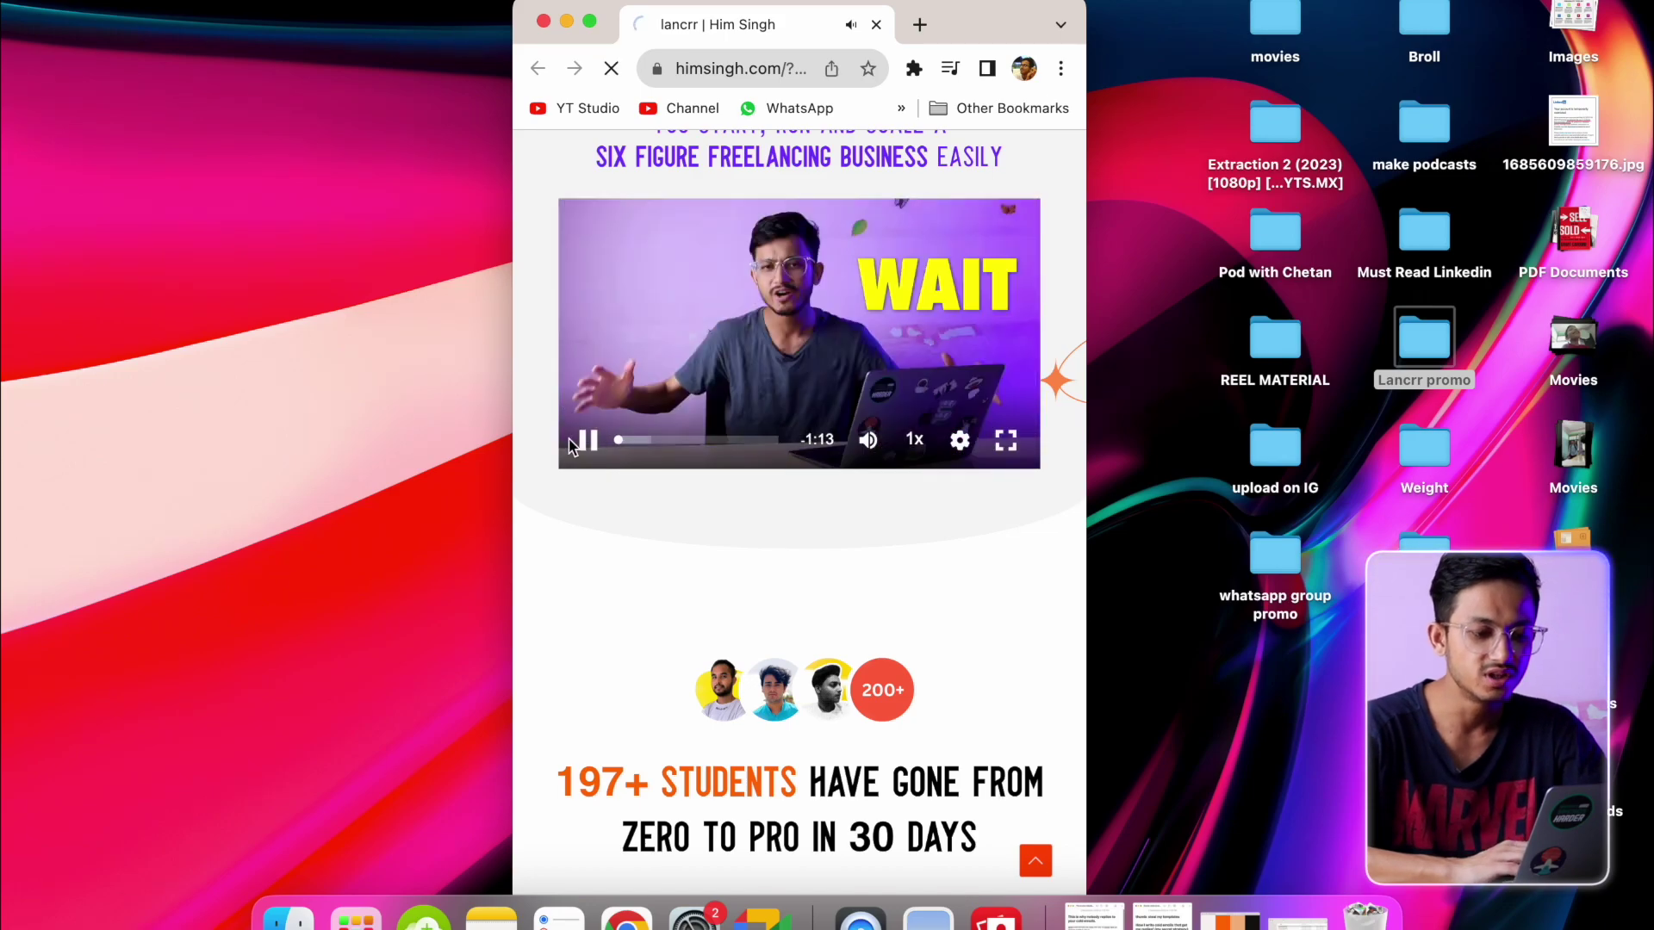
scroll(732, 430, down, 1)
click(912, 424)
Find the testimonial videos on the phone-width page, play the first one and look over the following ones.
scroll(896, 416, down, 20)
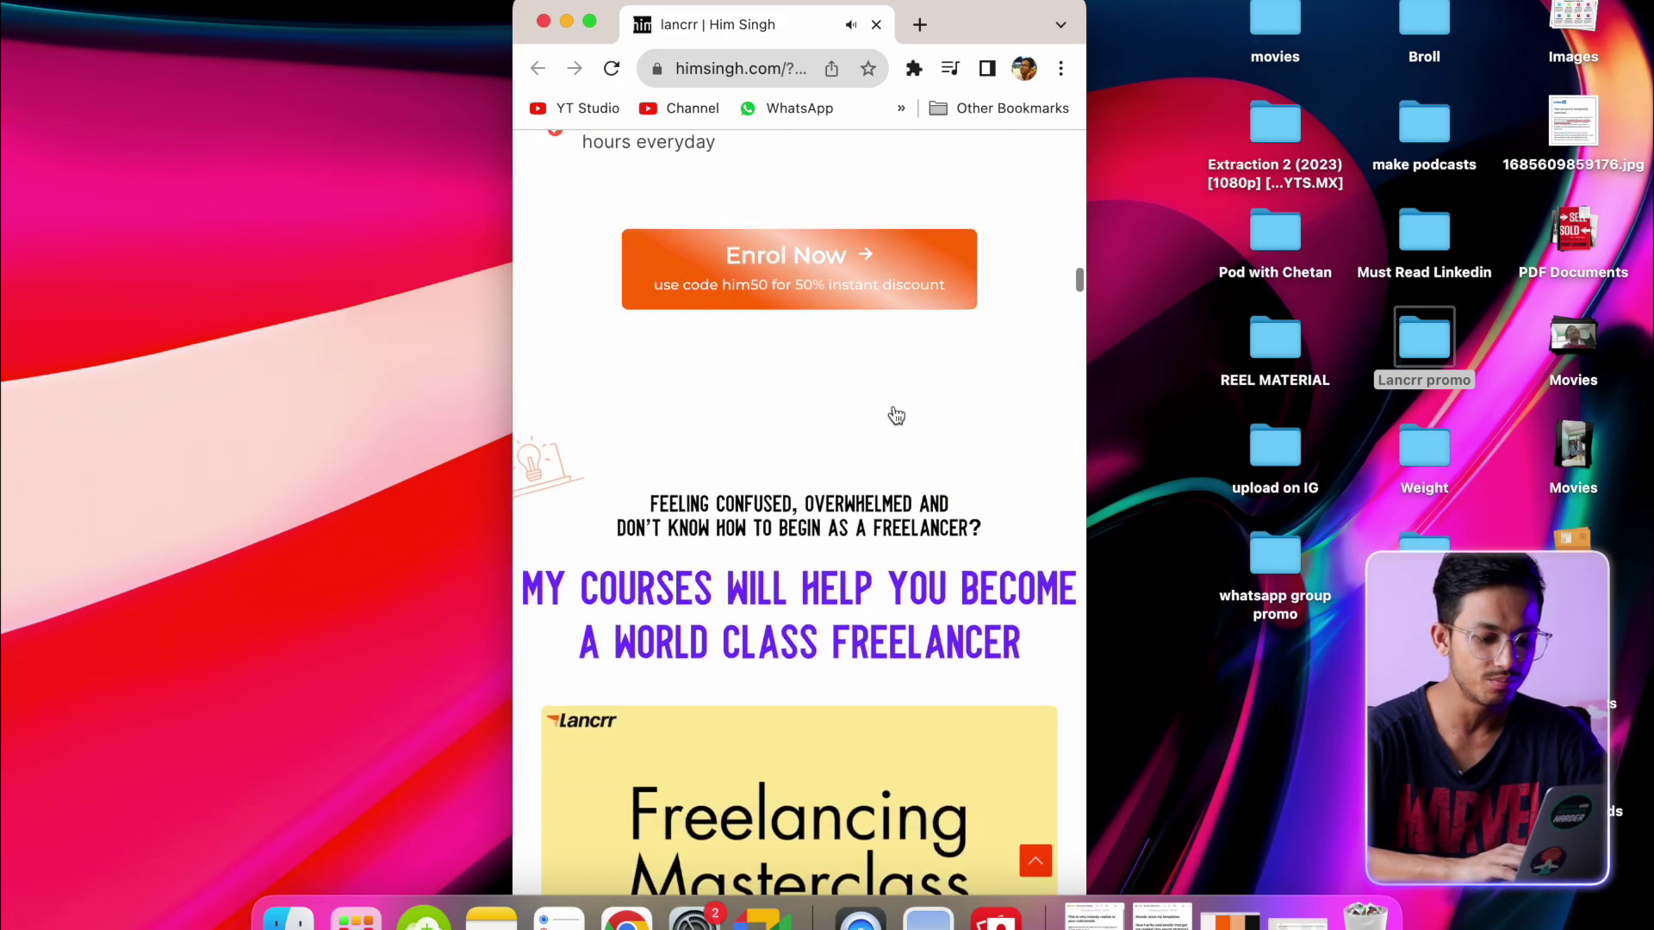
scroll(896, 416, down, 20)
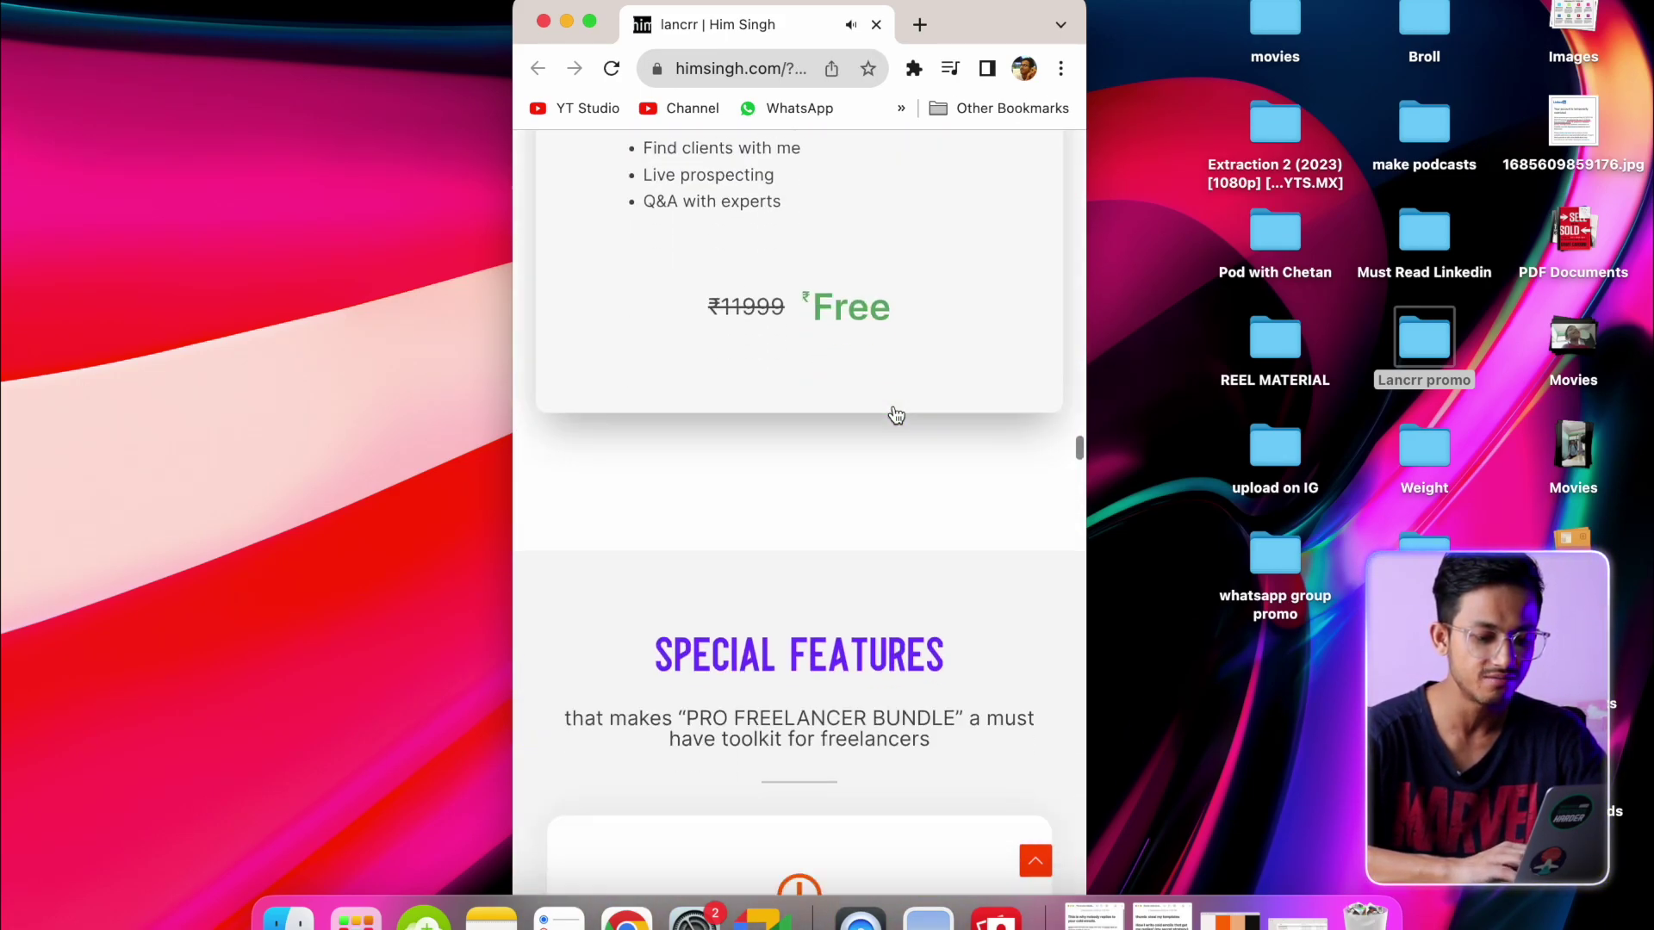
scroll(896, 416, down, 20)
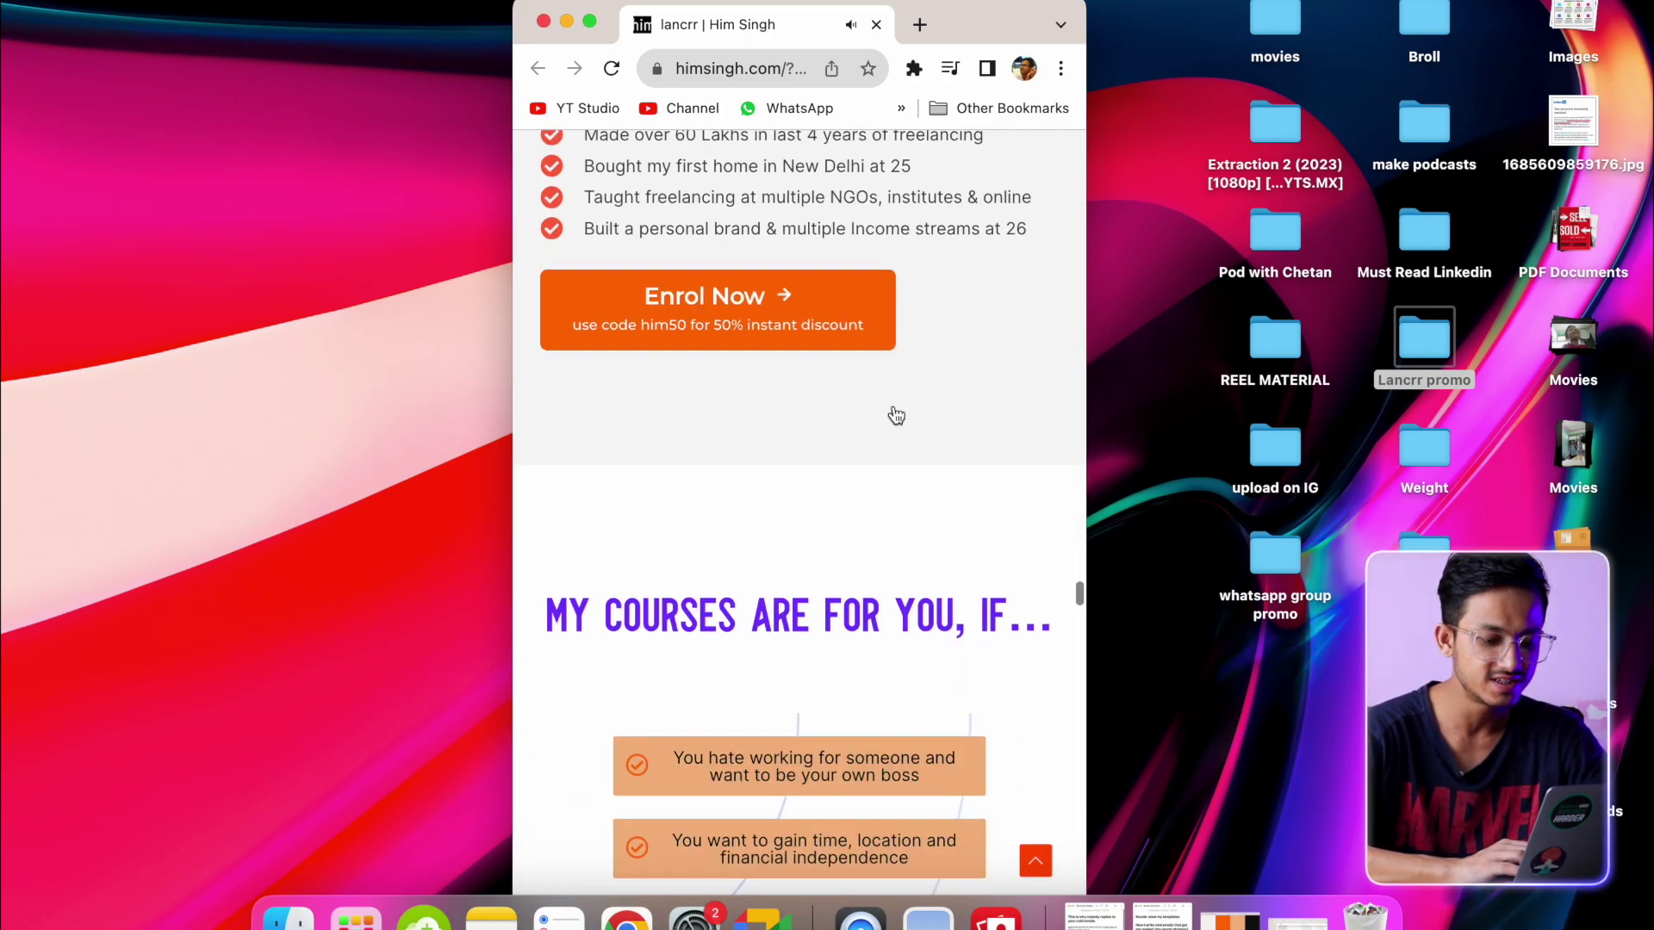
scroll(895, 417, down, 10)
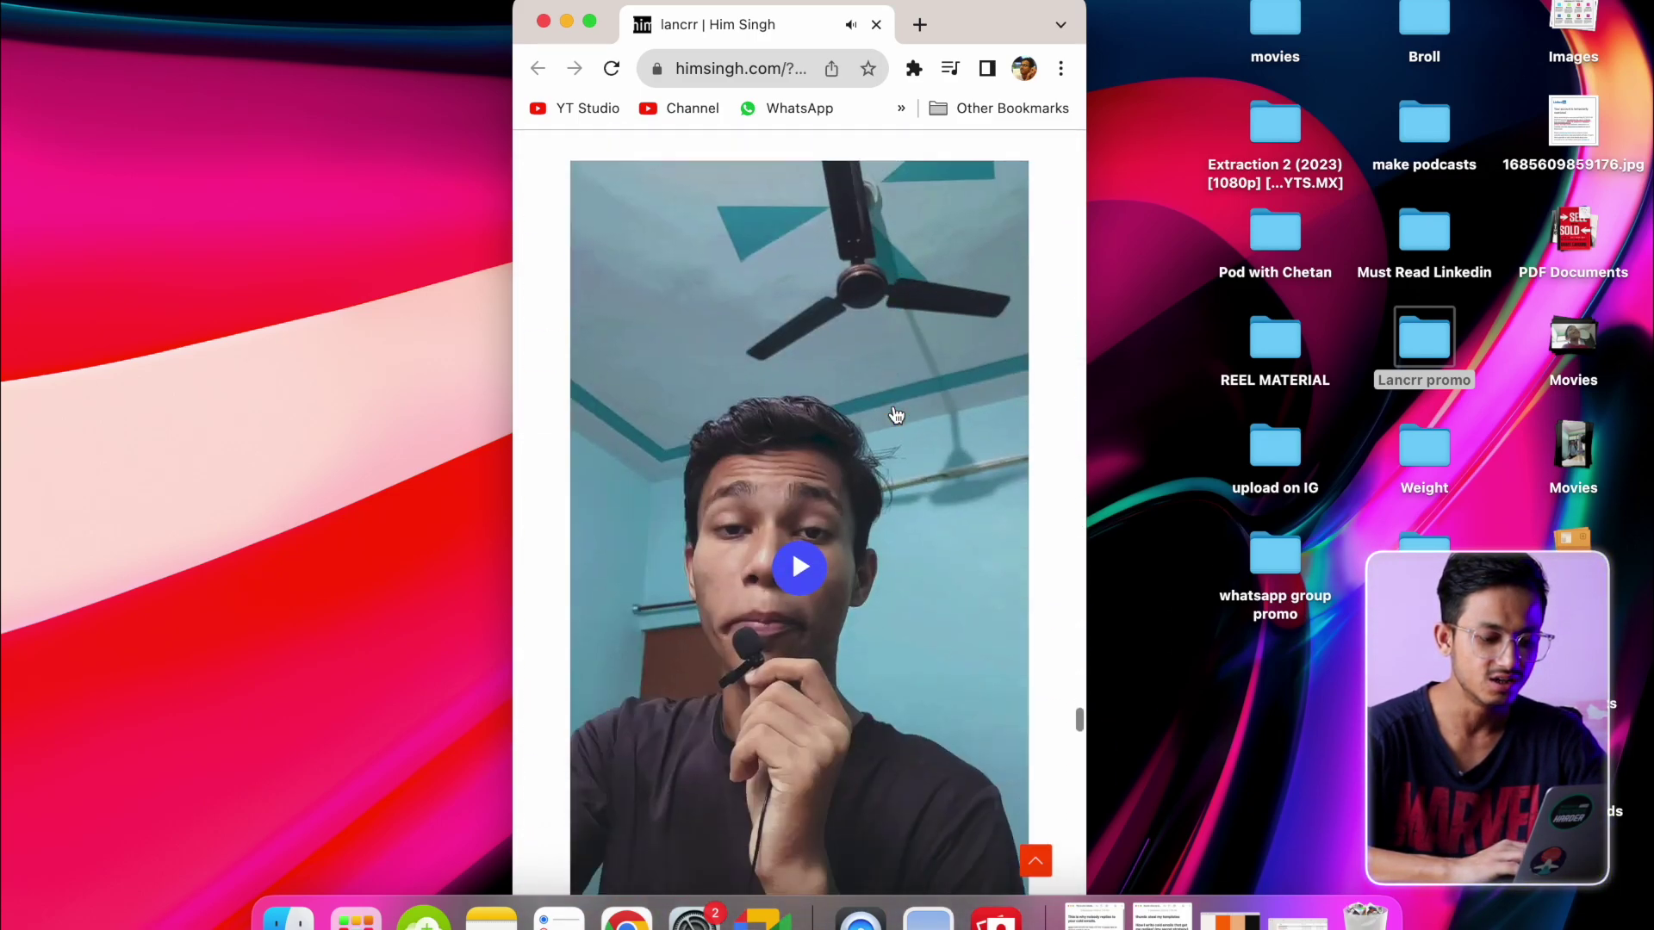
click(797, 368)
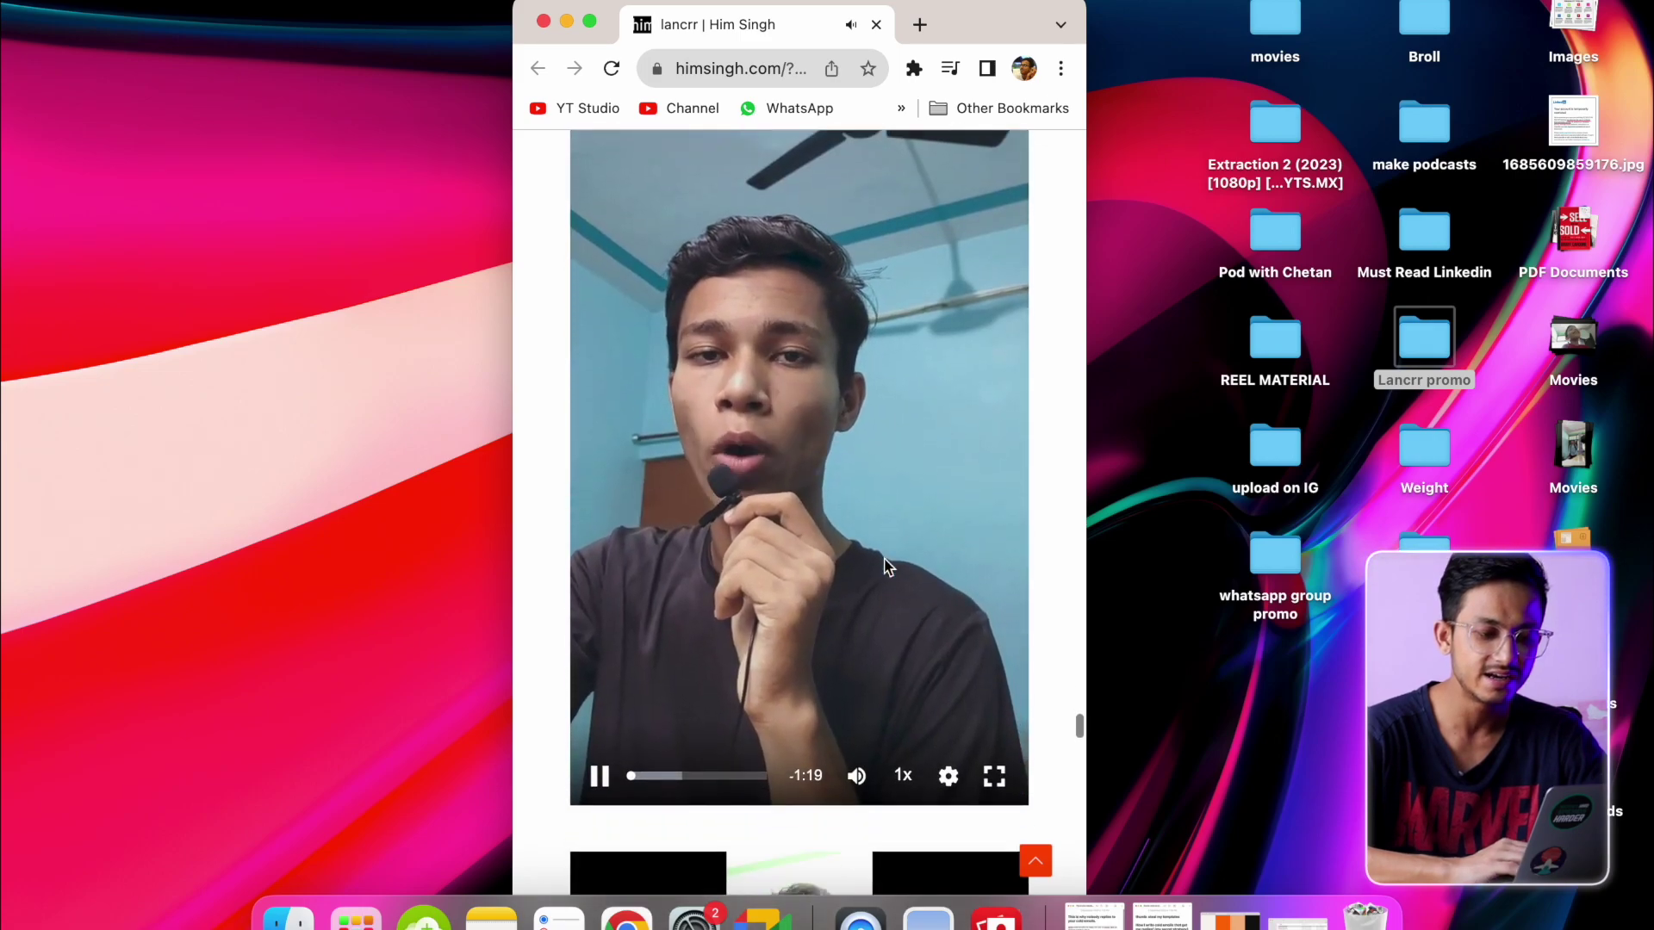
scroll(884, 565, down, 6)
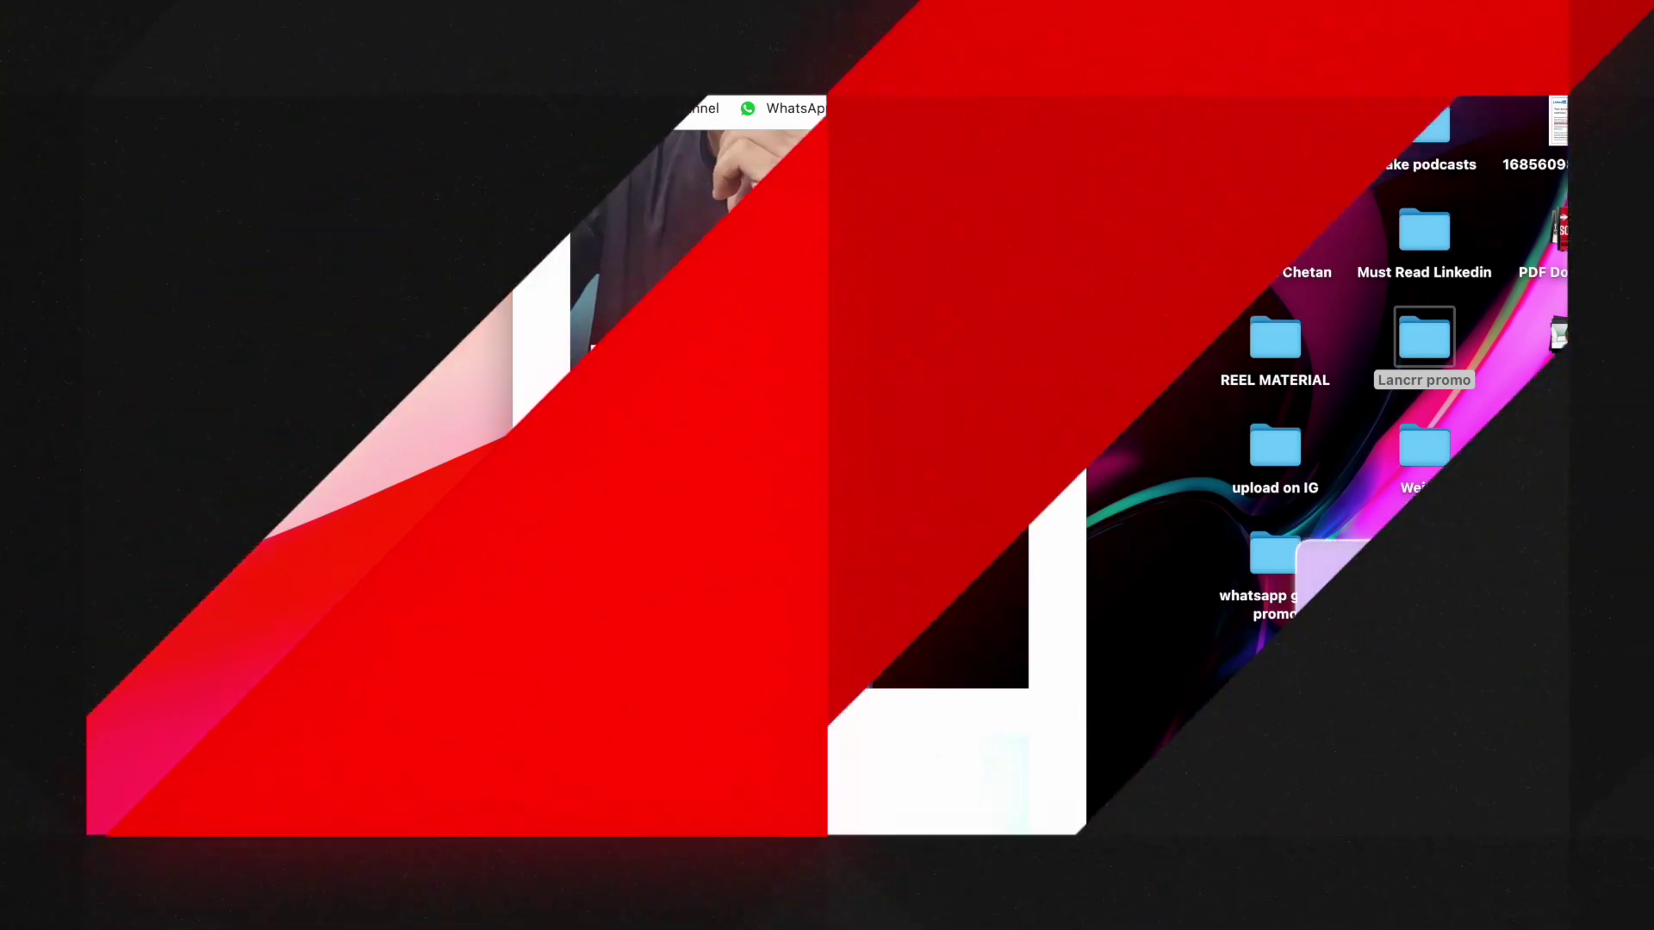